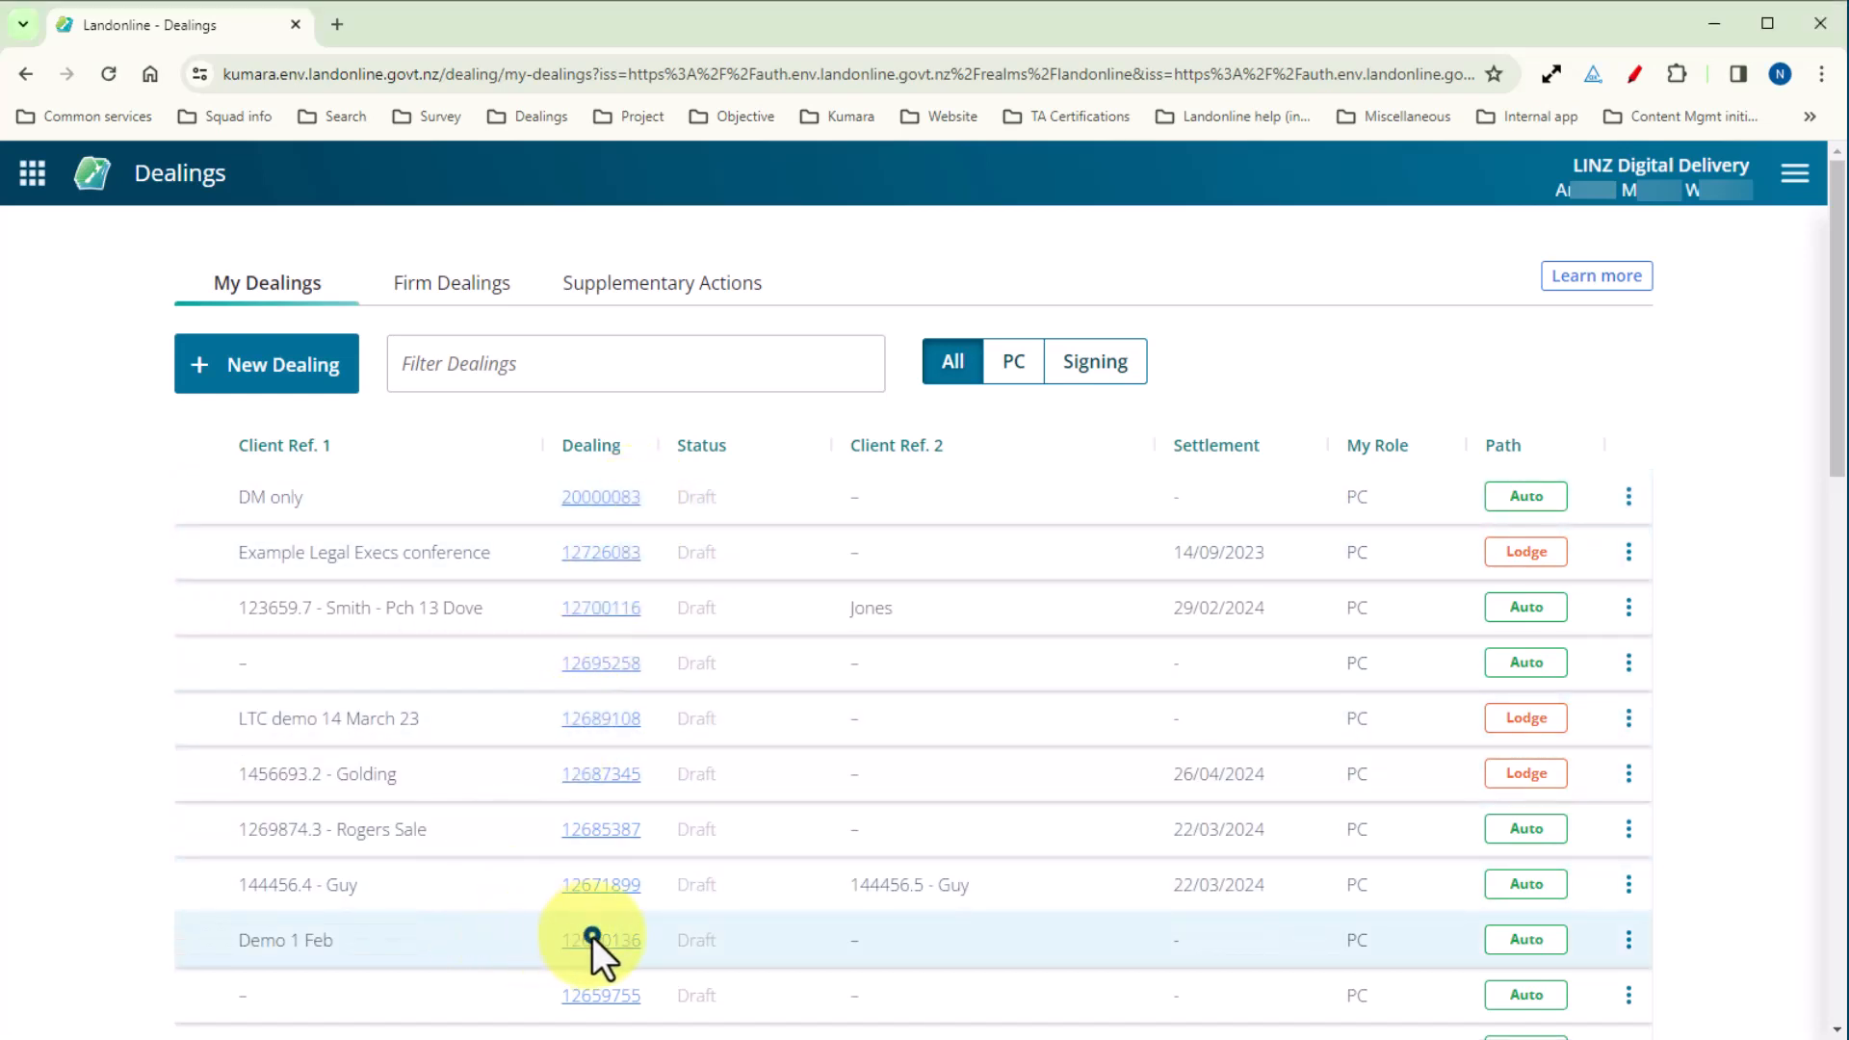
Open the Demo 1 Feb dealing, view its Transfer instrument, and return to the dealing.
left_click(592, 938)
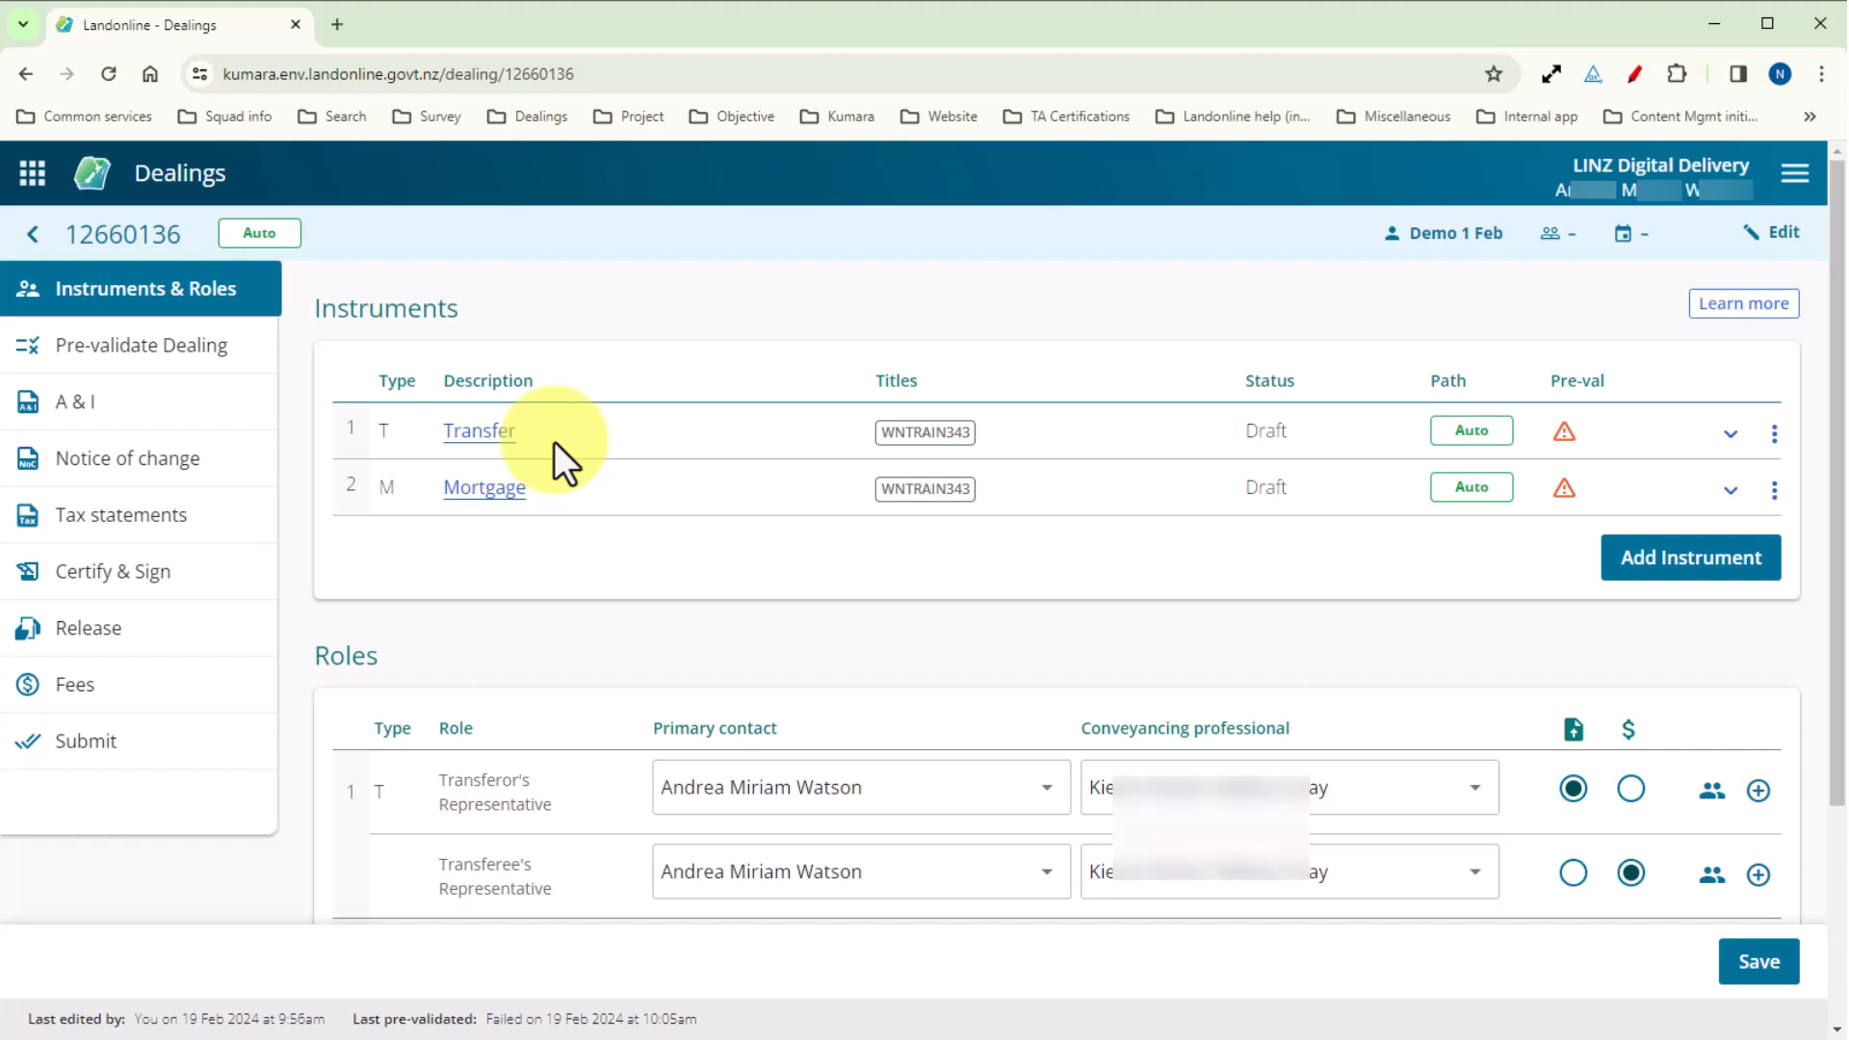
left_click(498, 430)
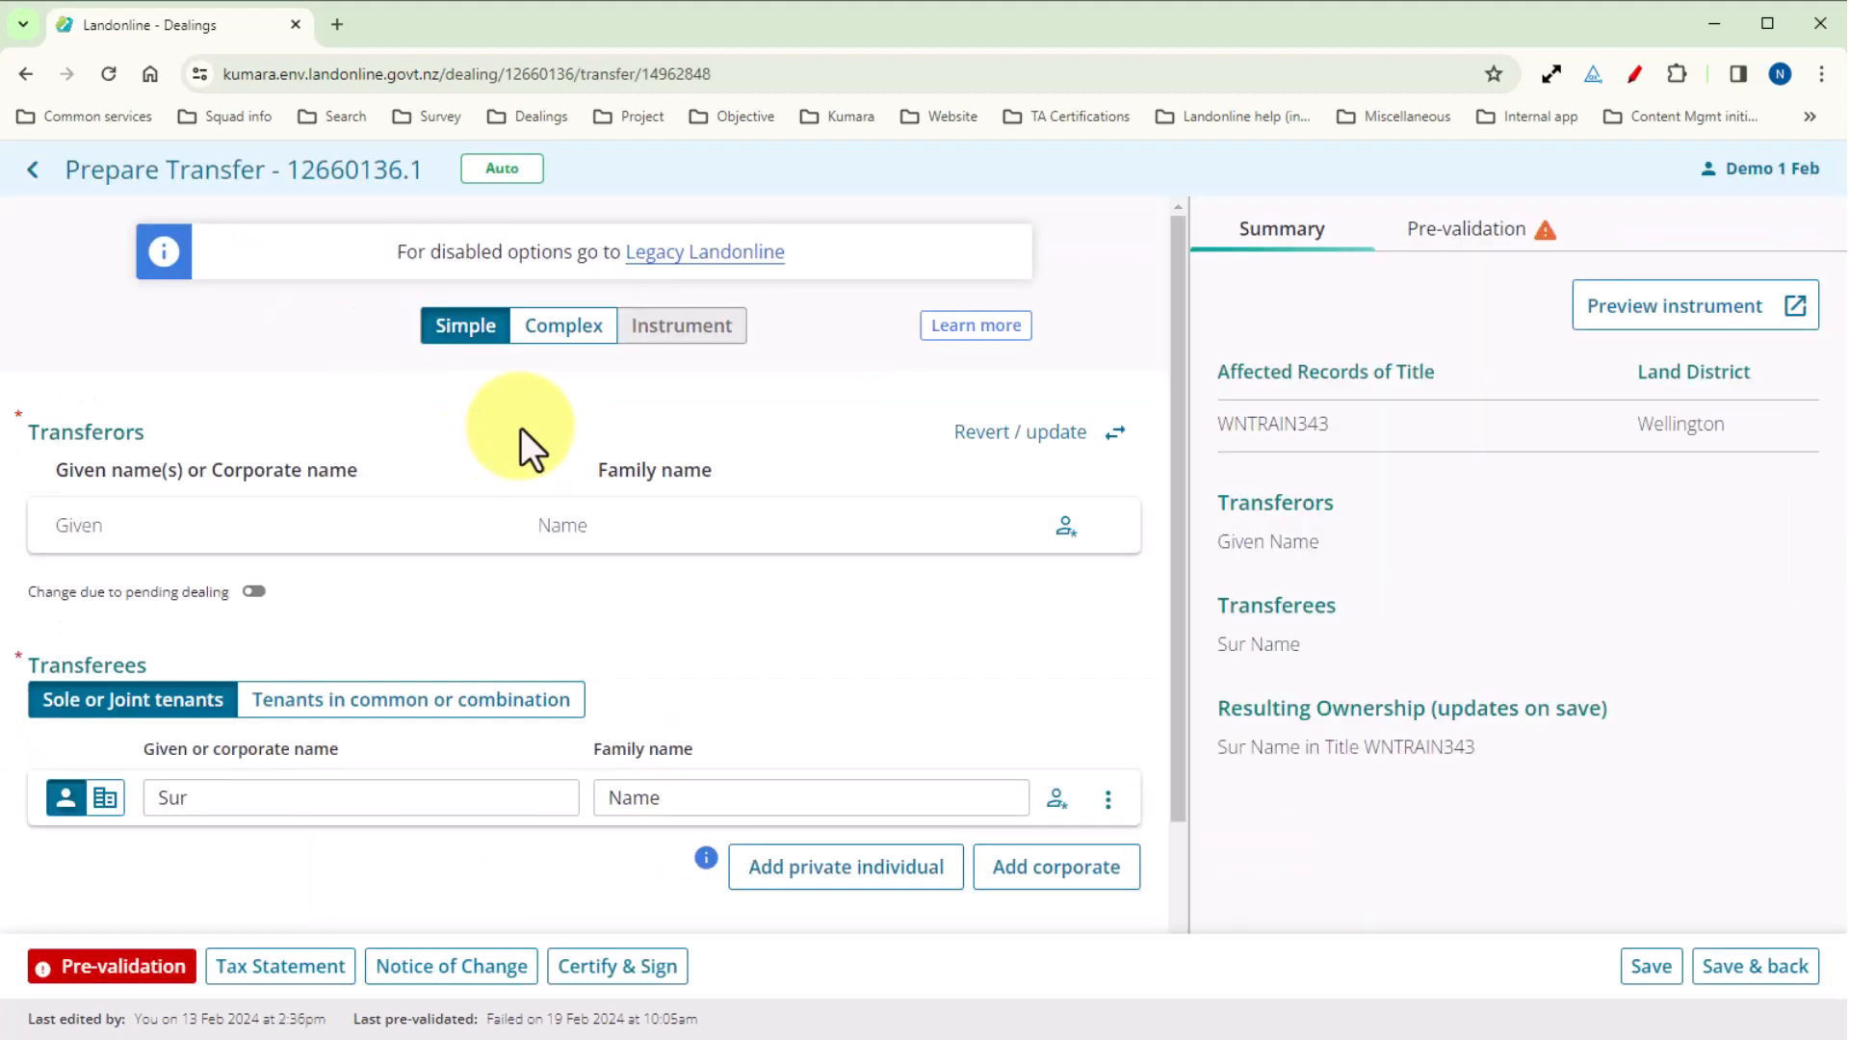
left_click(29, 174)
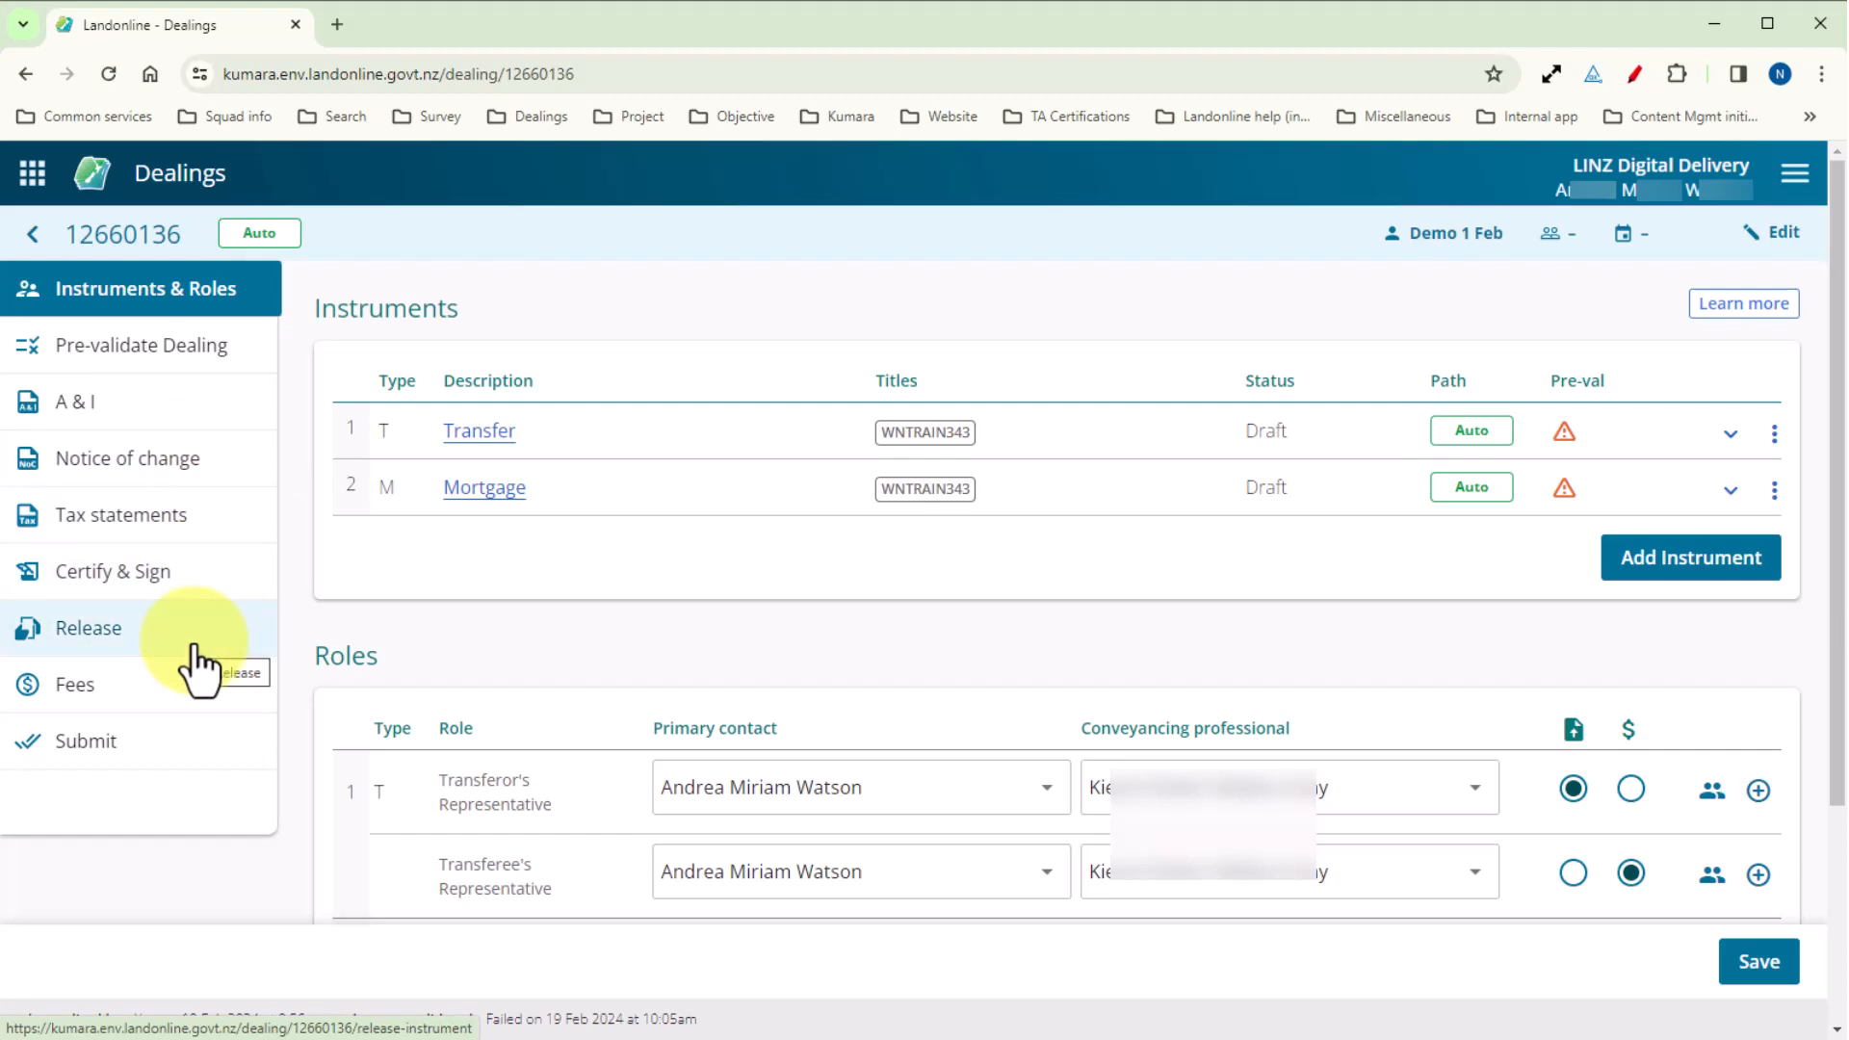
Go to the dealing's notices of change, view the linked Transfer instrument, then open and close its notice of change.
left_click(158, 470)
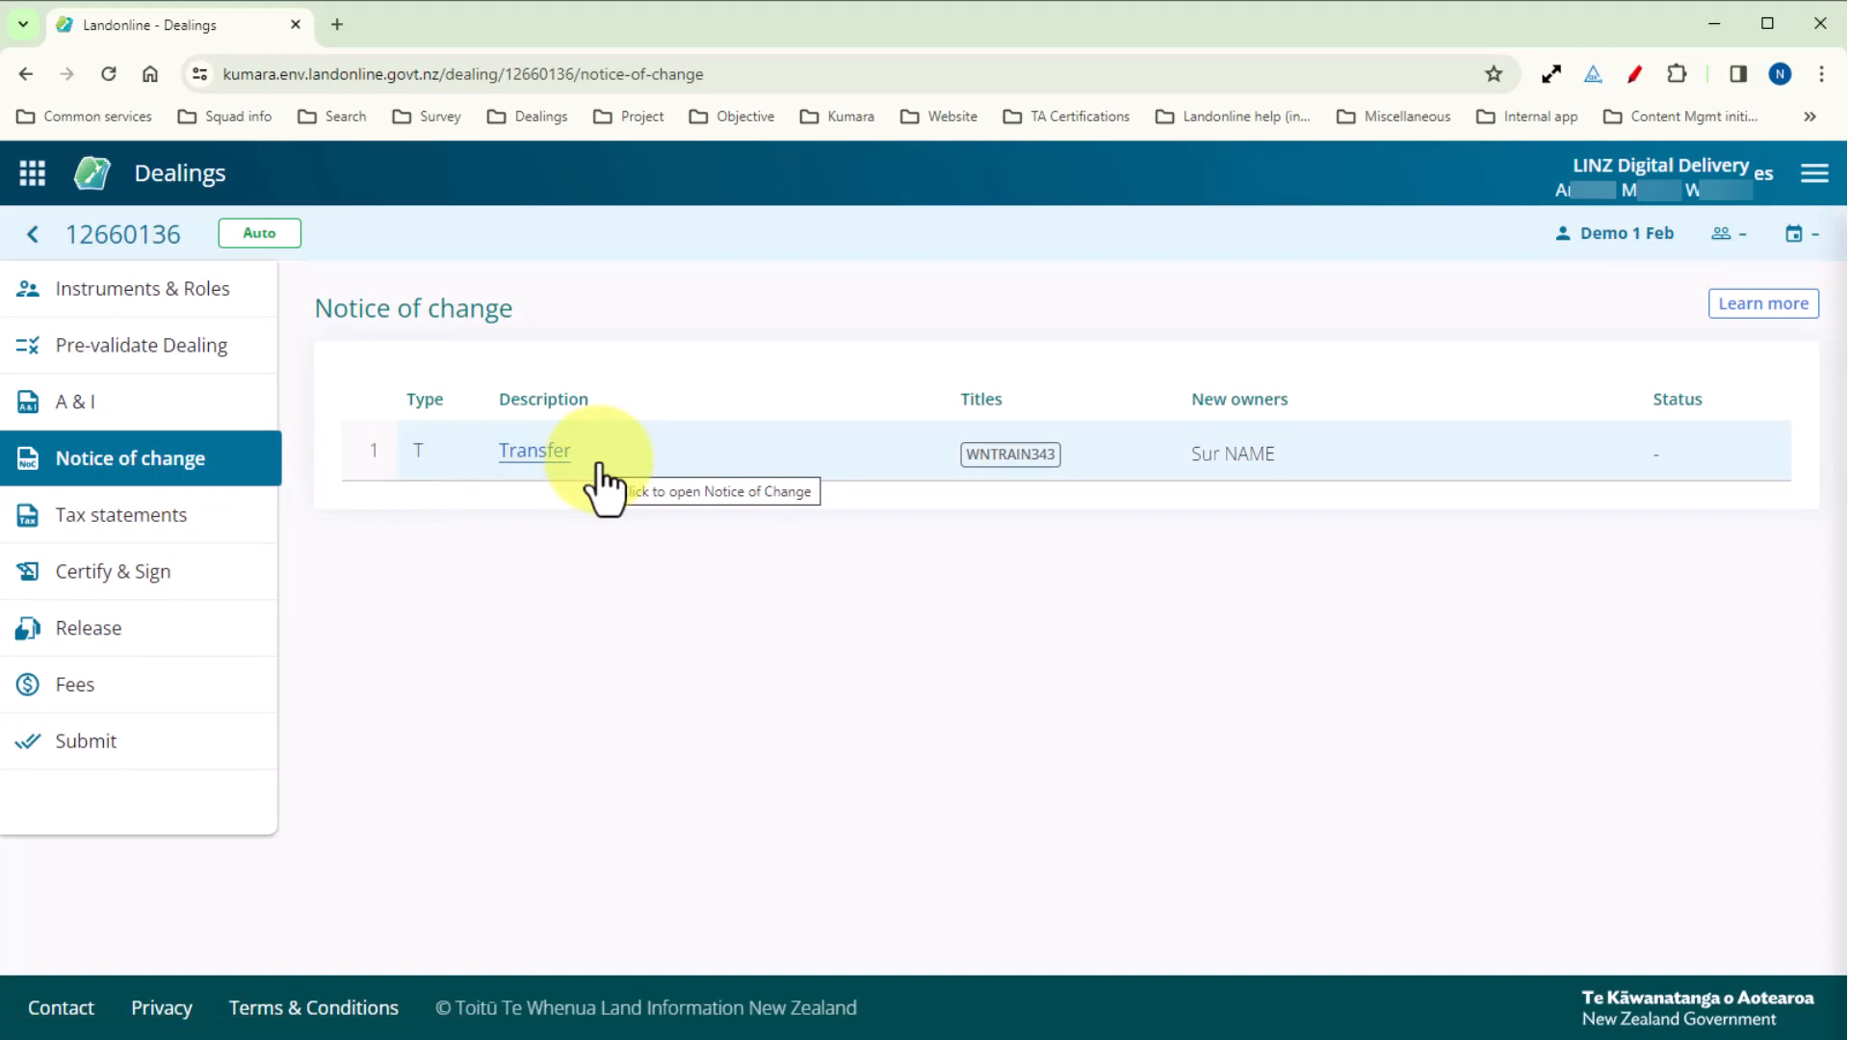
left_click(517, 454)
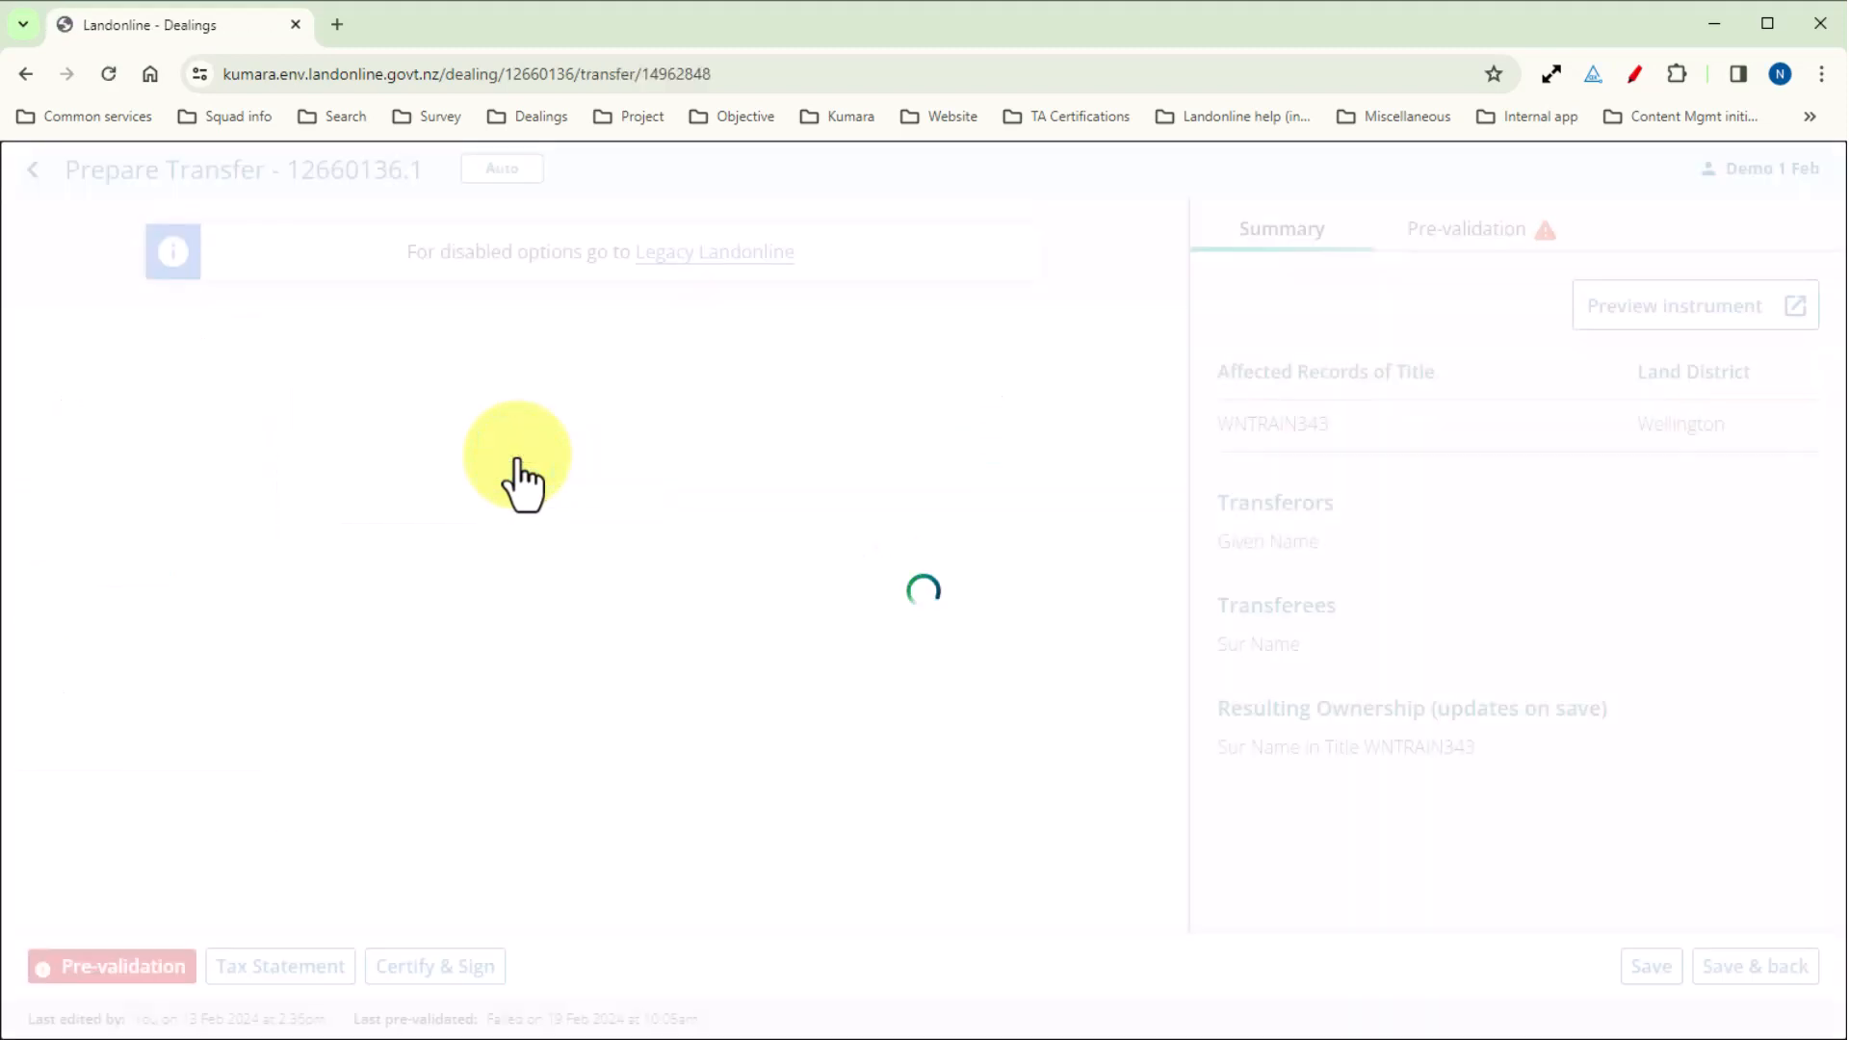
left_click(474, 963)
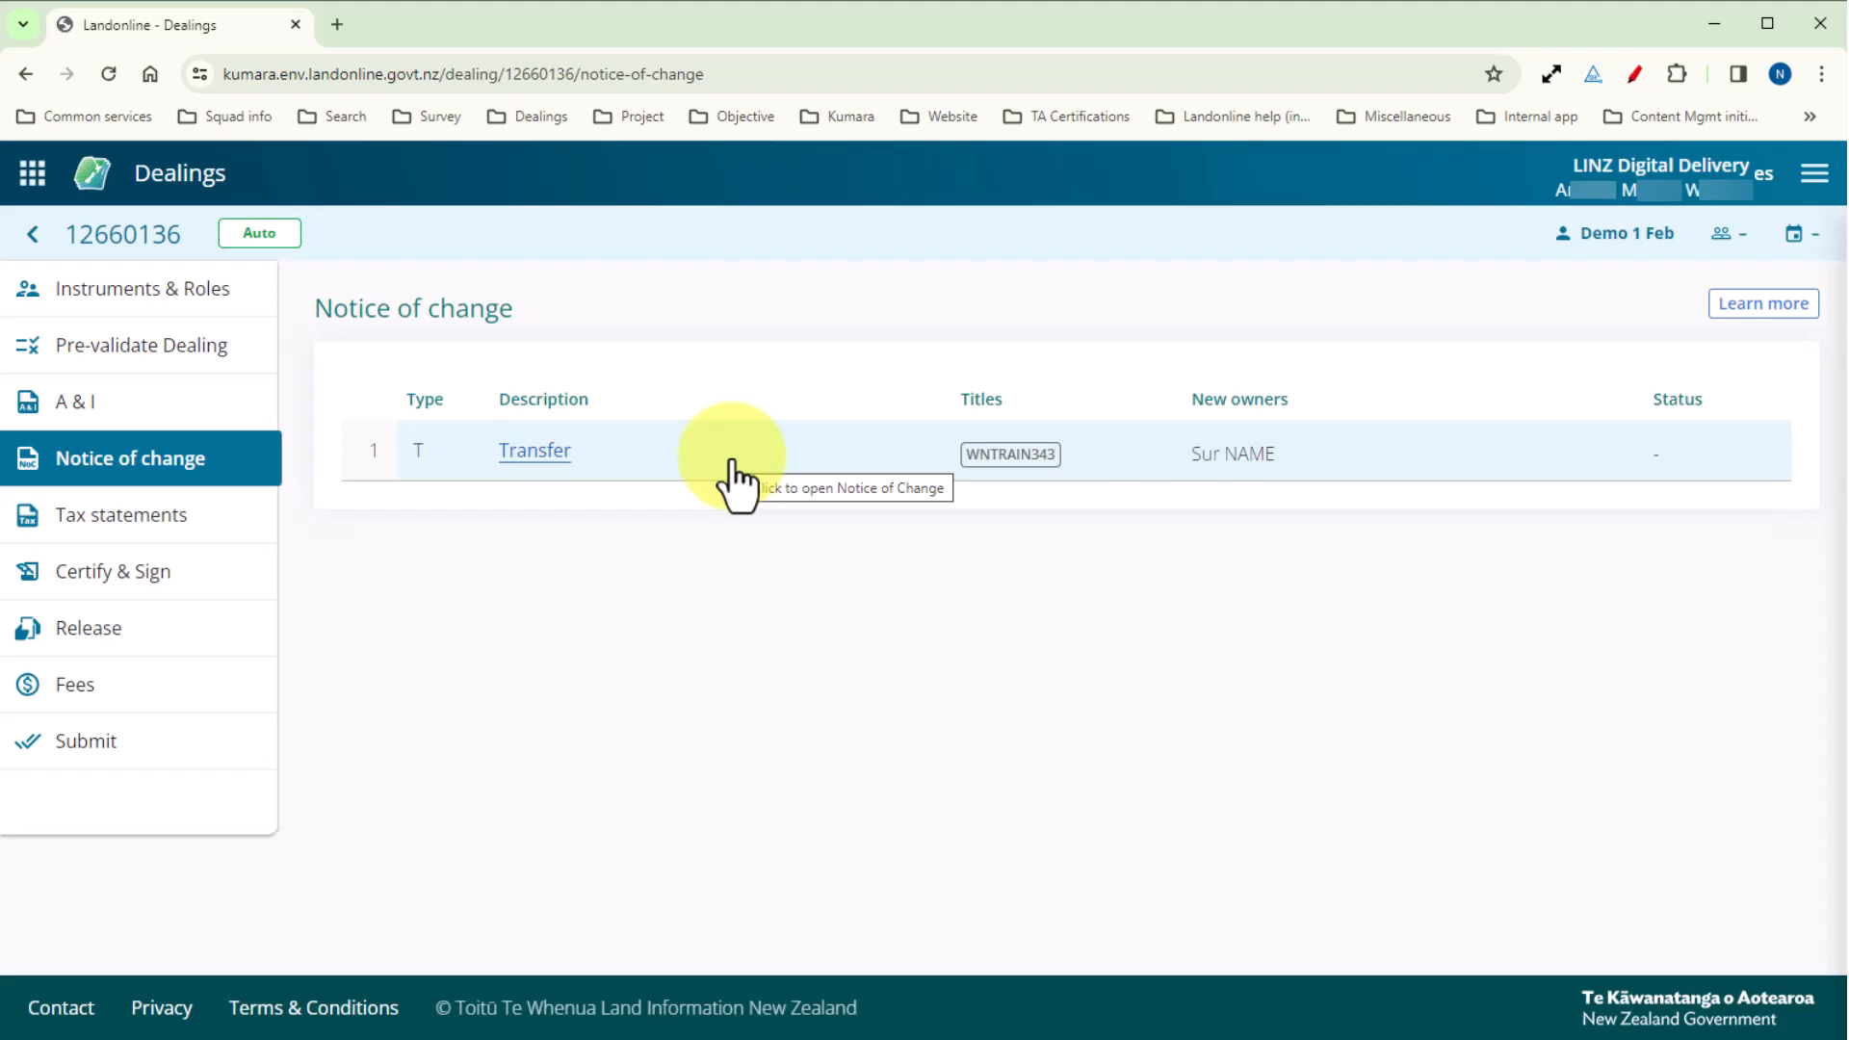
left_click(738, 486)
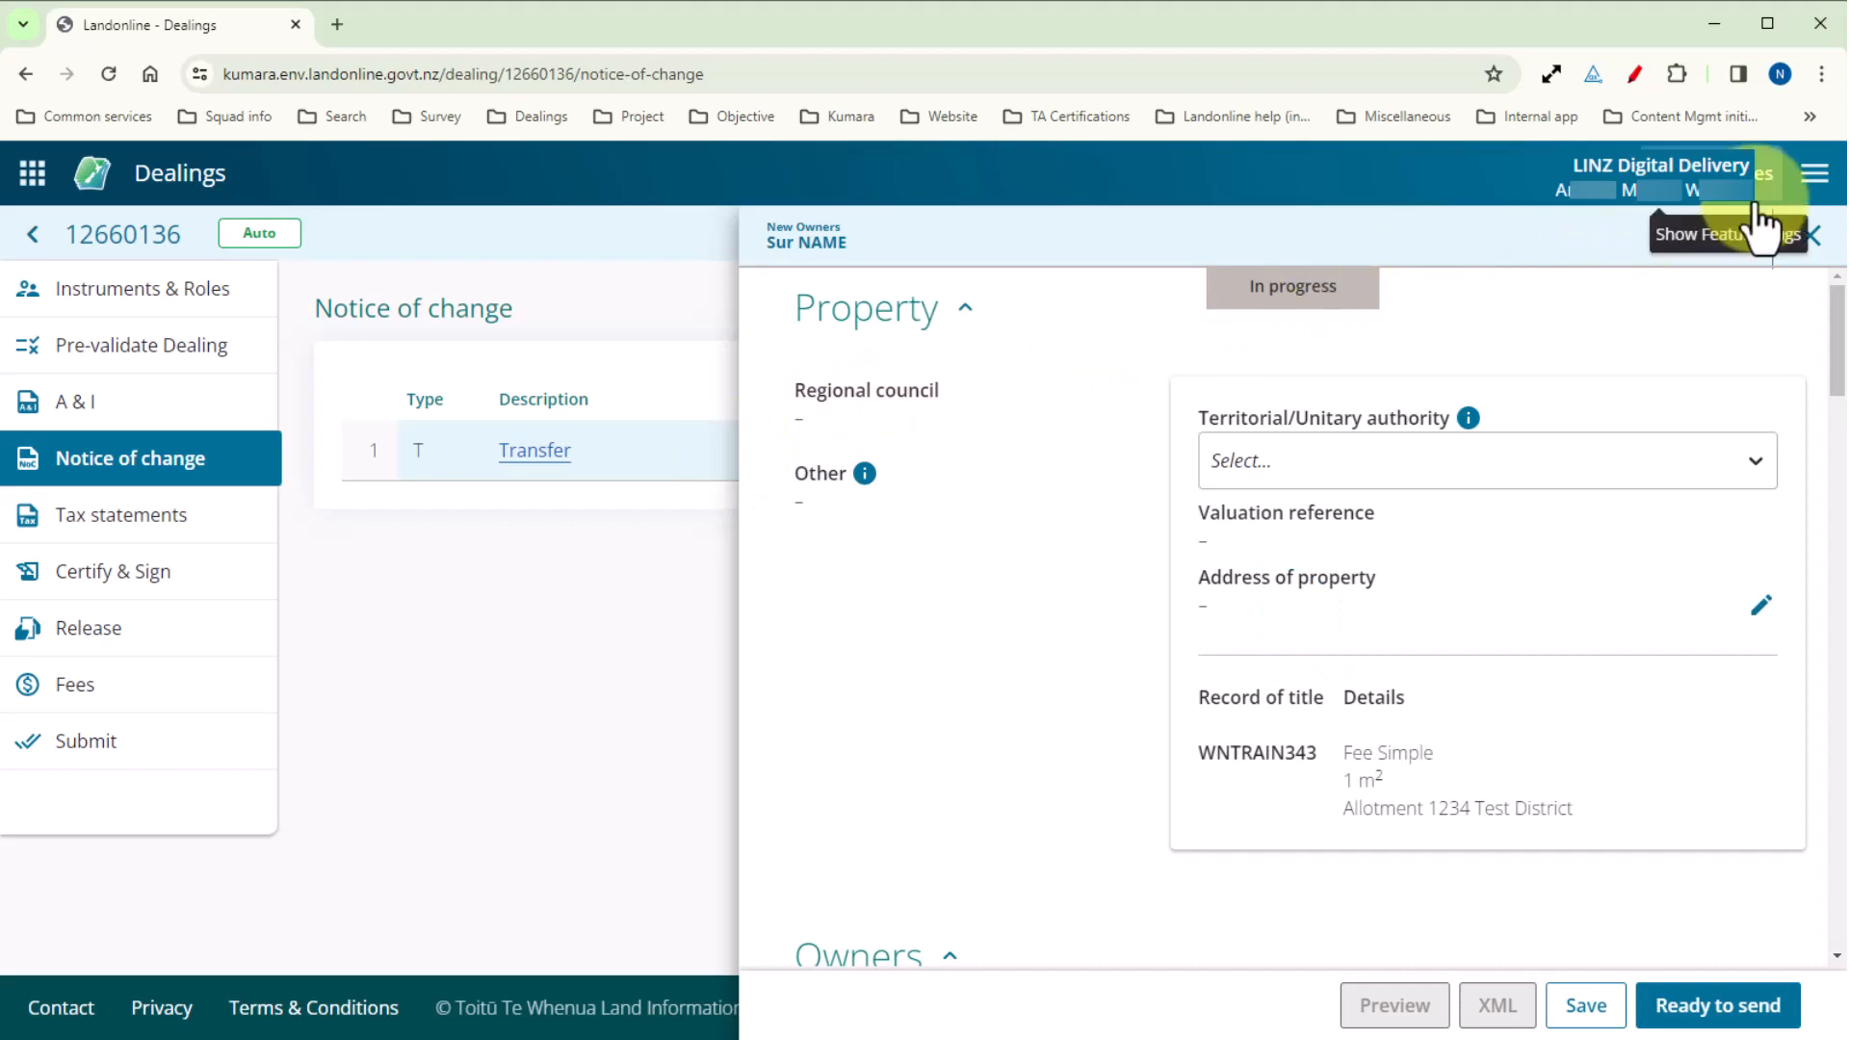
left_click(1823, 239)
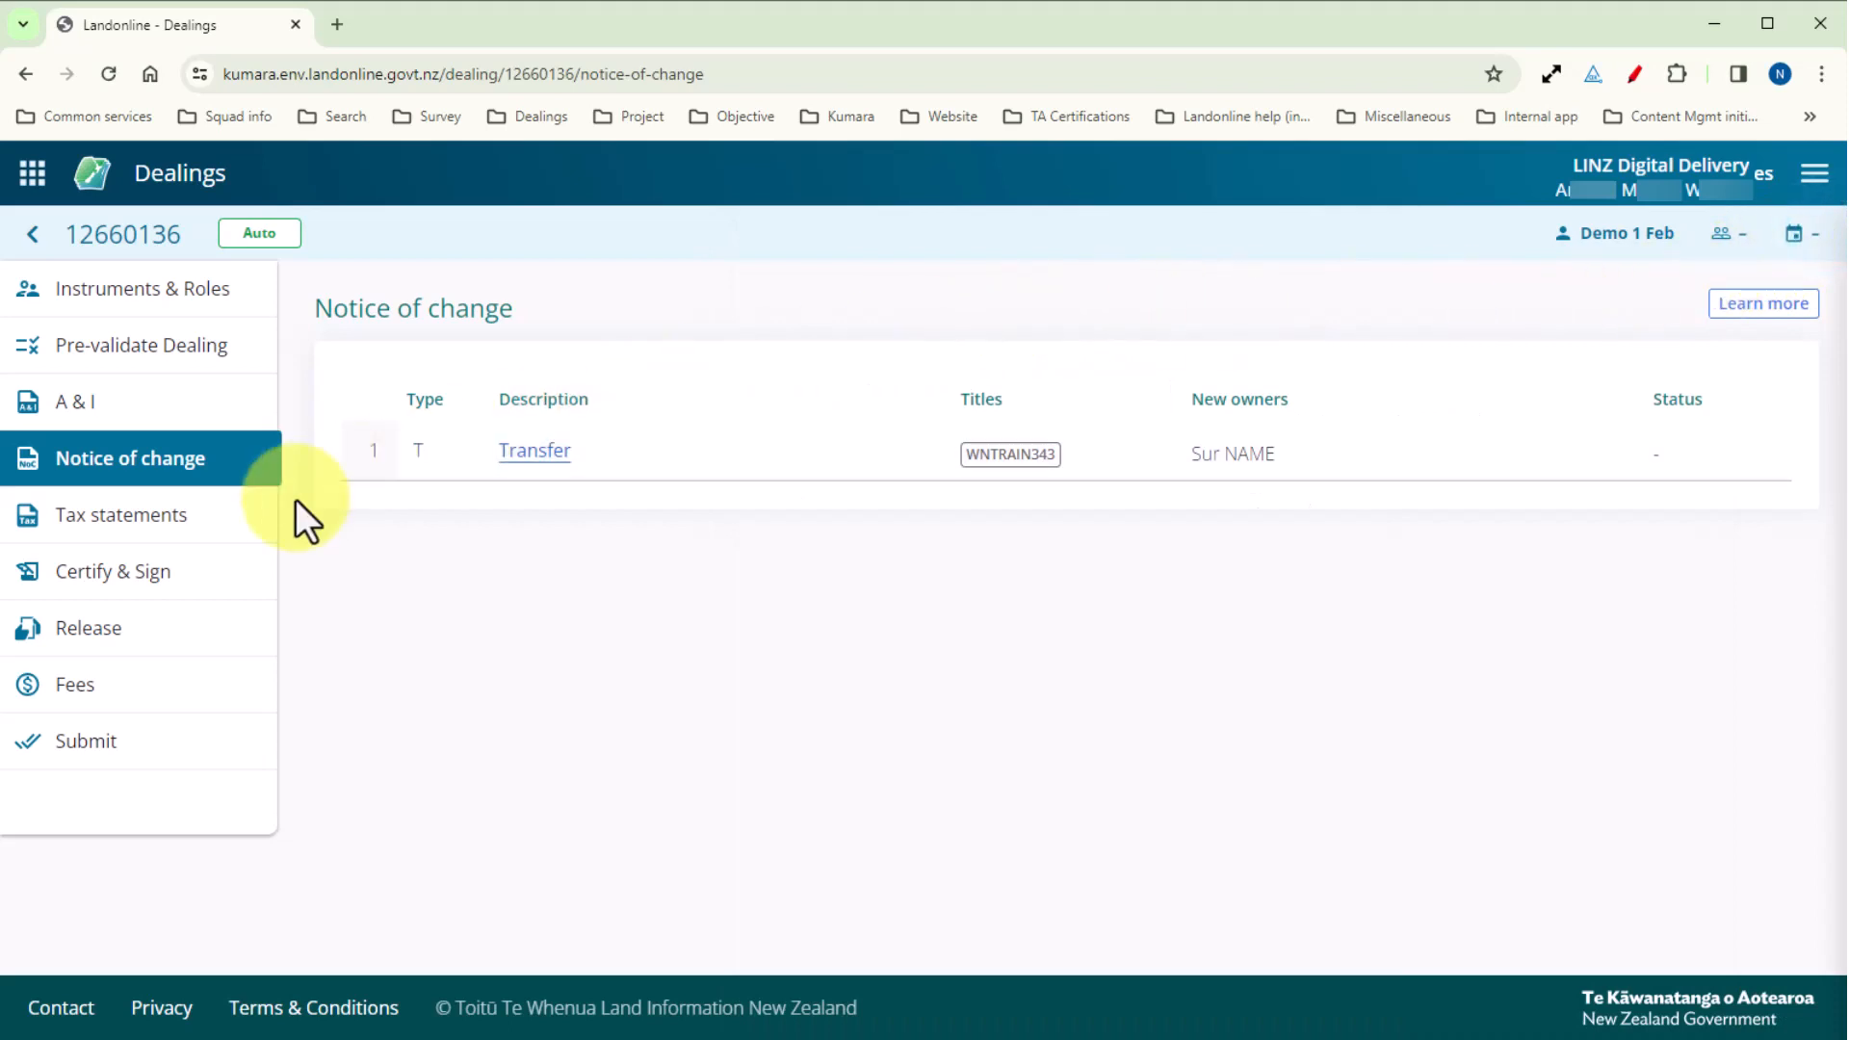
View the transferor's and transferee's tax statements for the Transfer and close them.
left_click(198, 516)
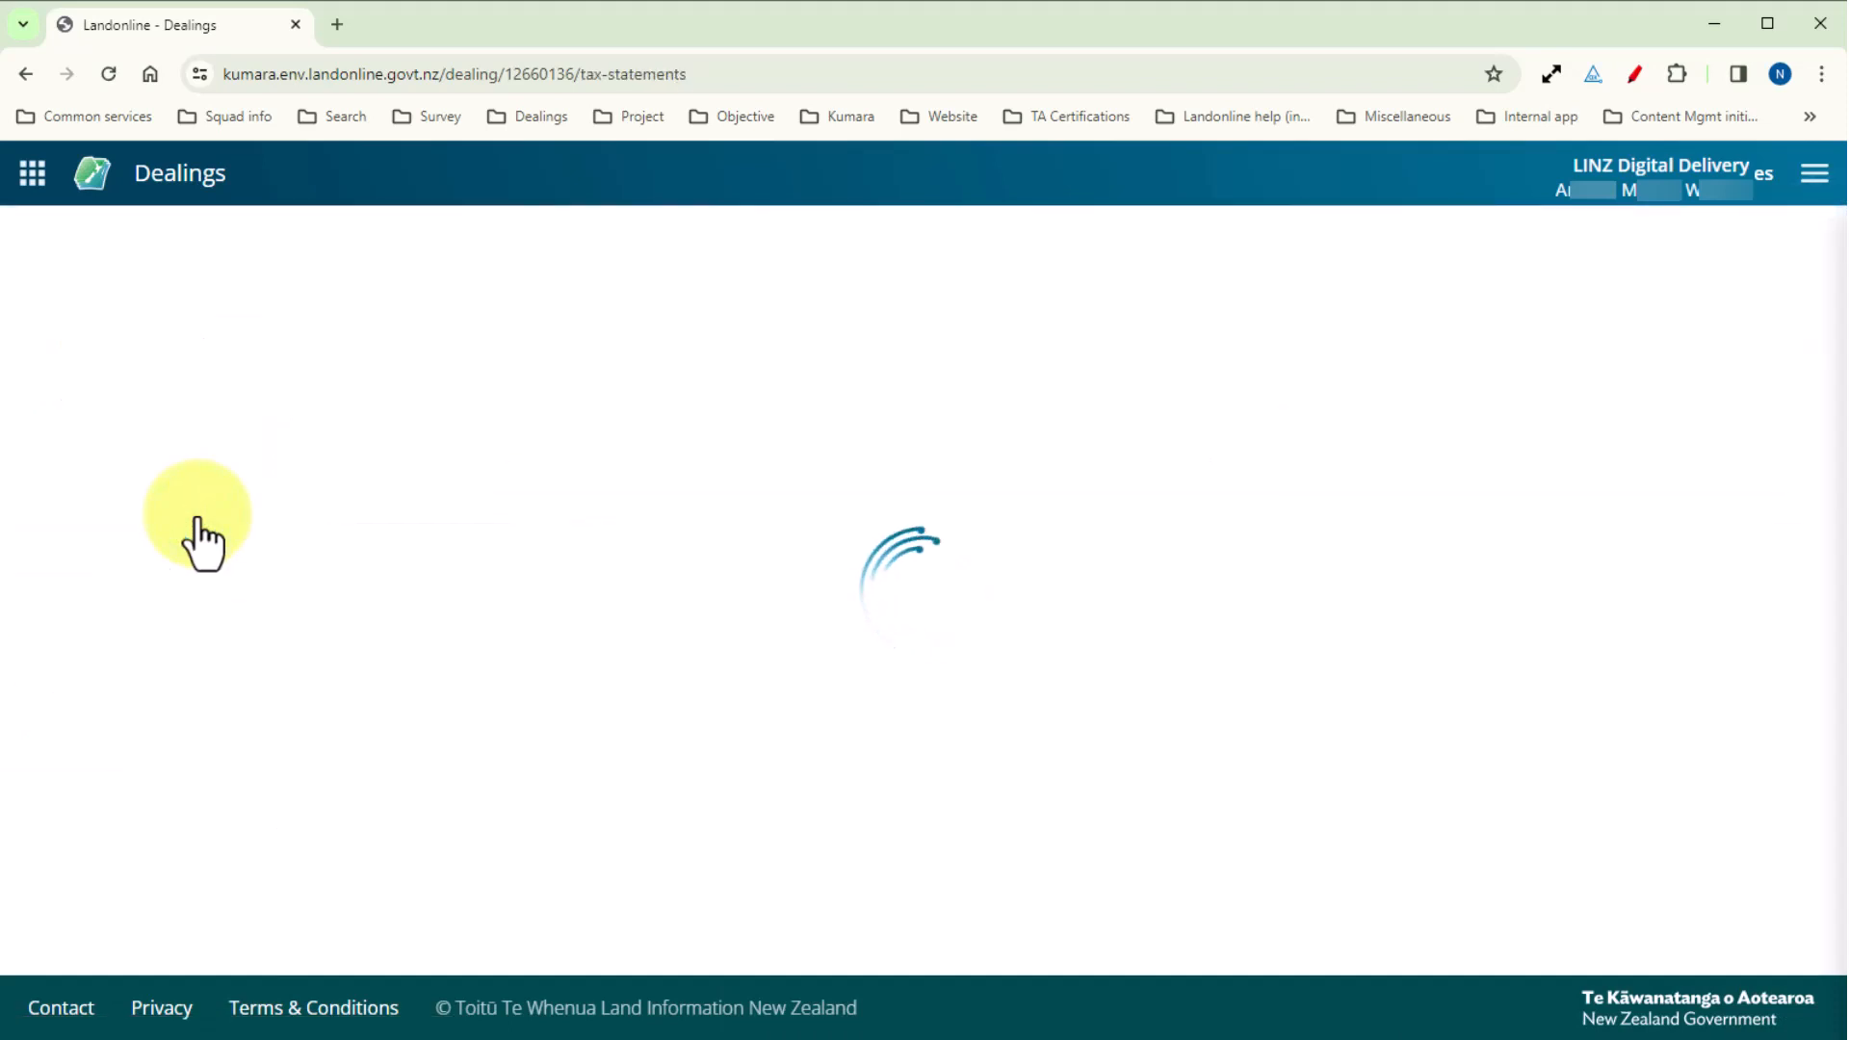
left_click(674, 570)
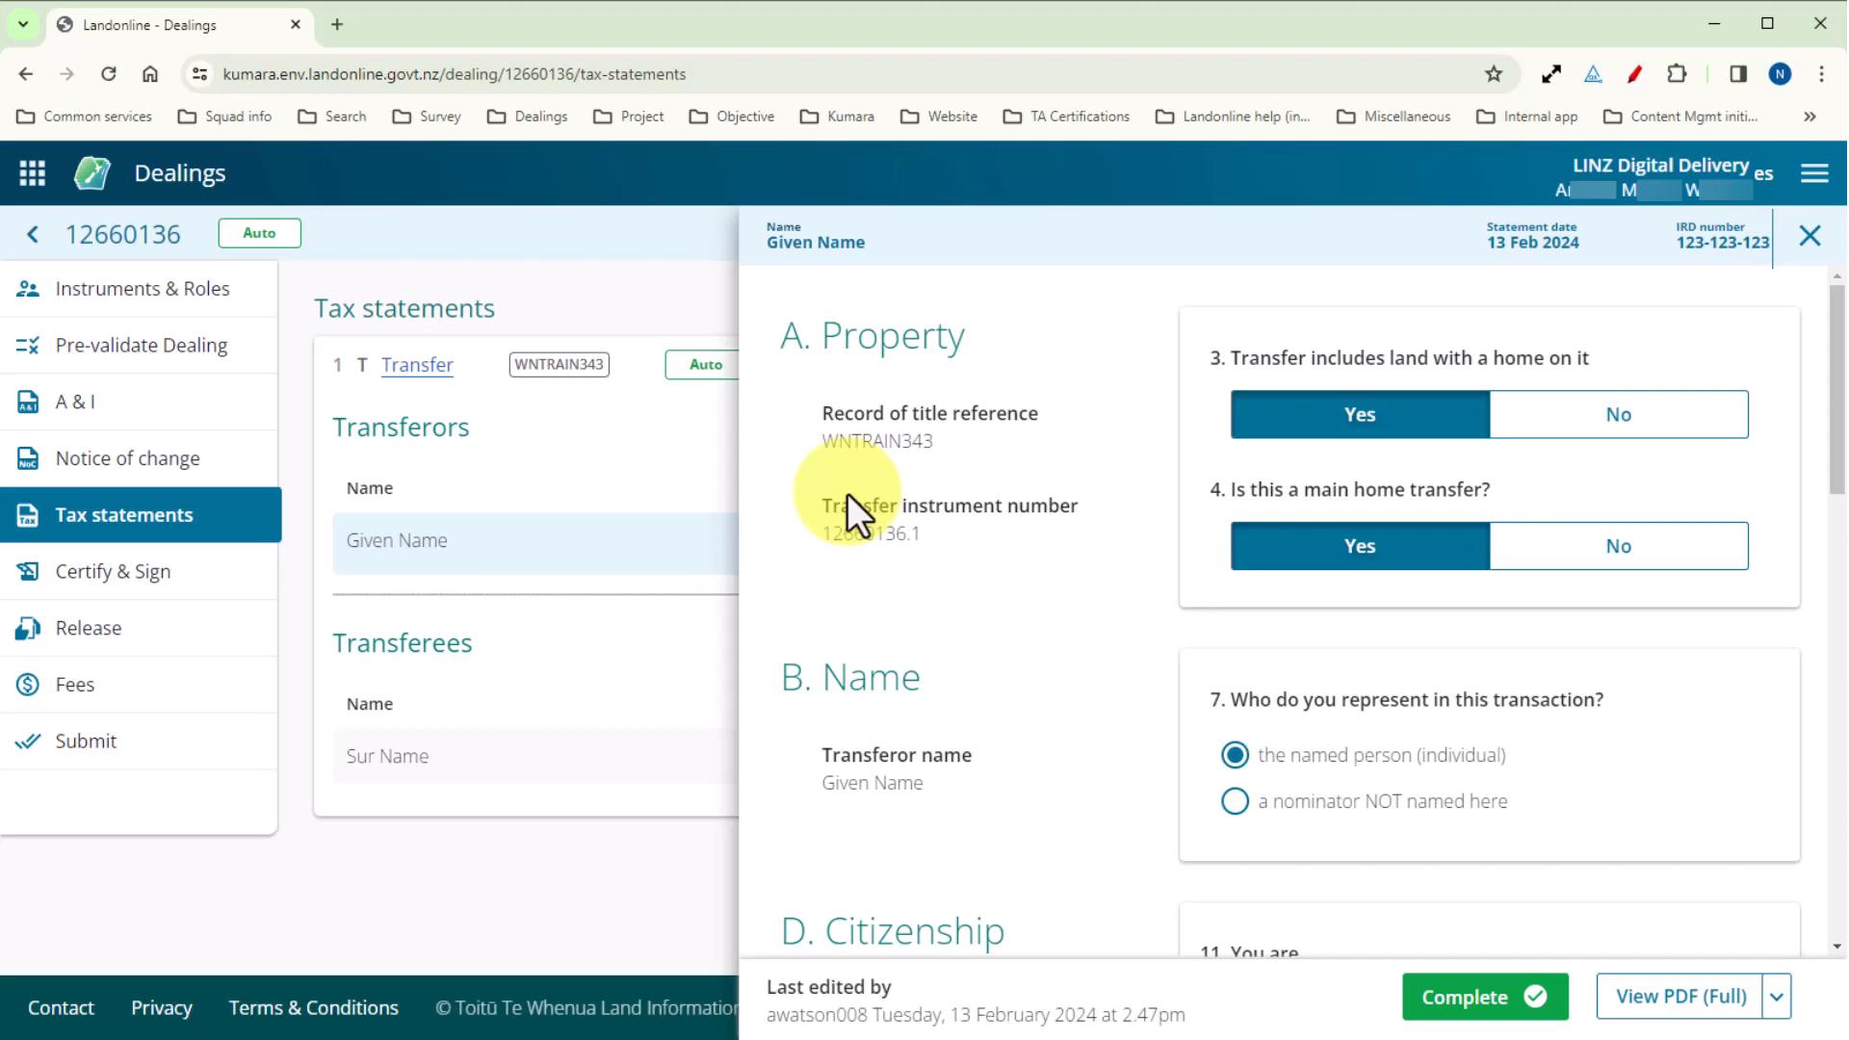
left_click(528, 756)
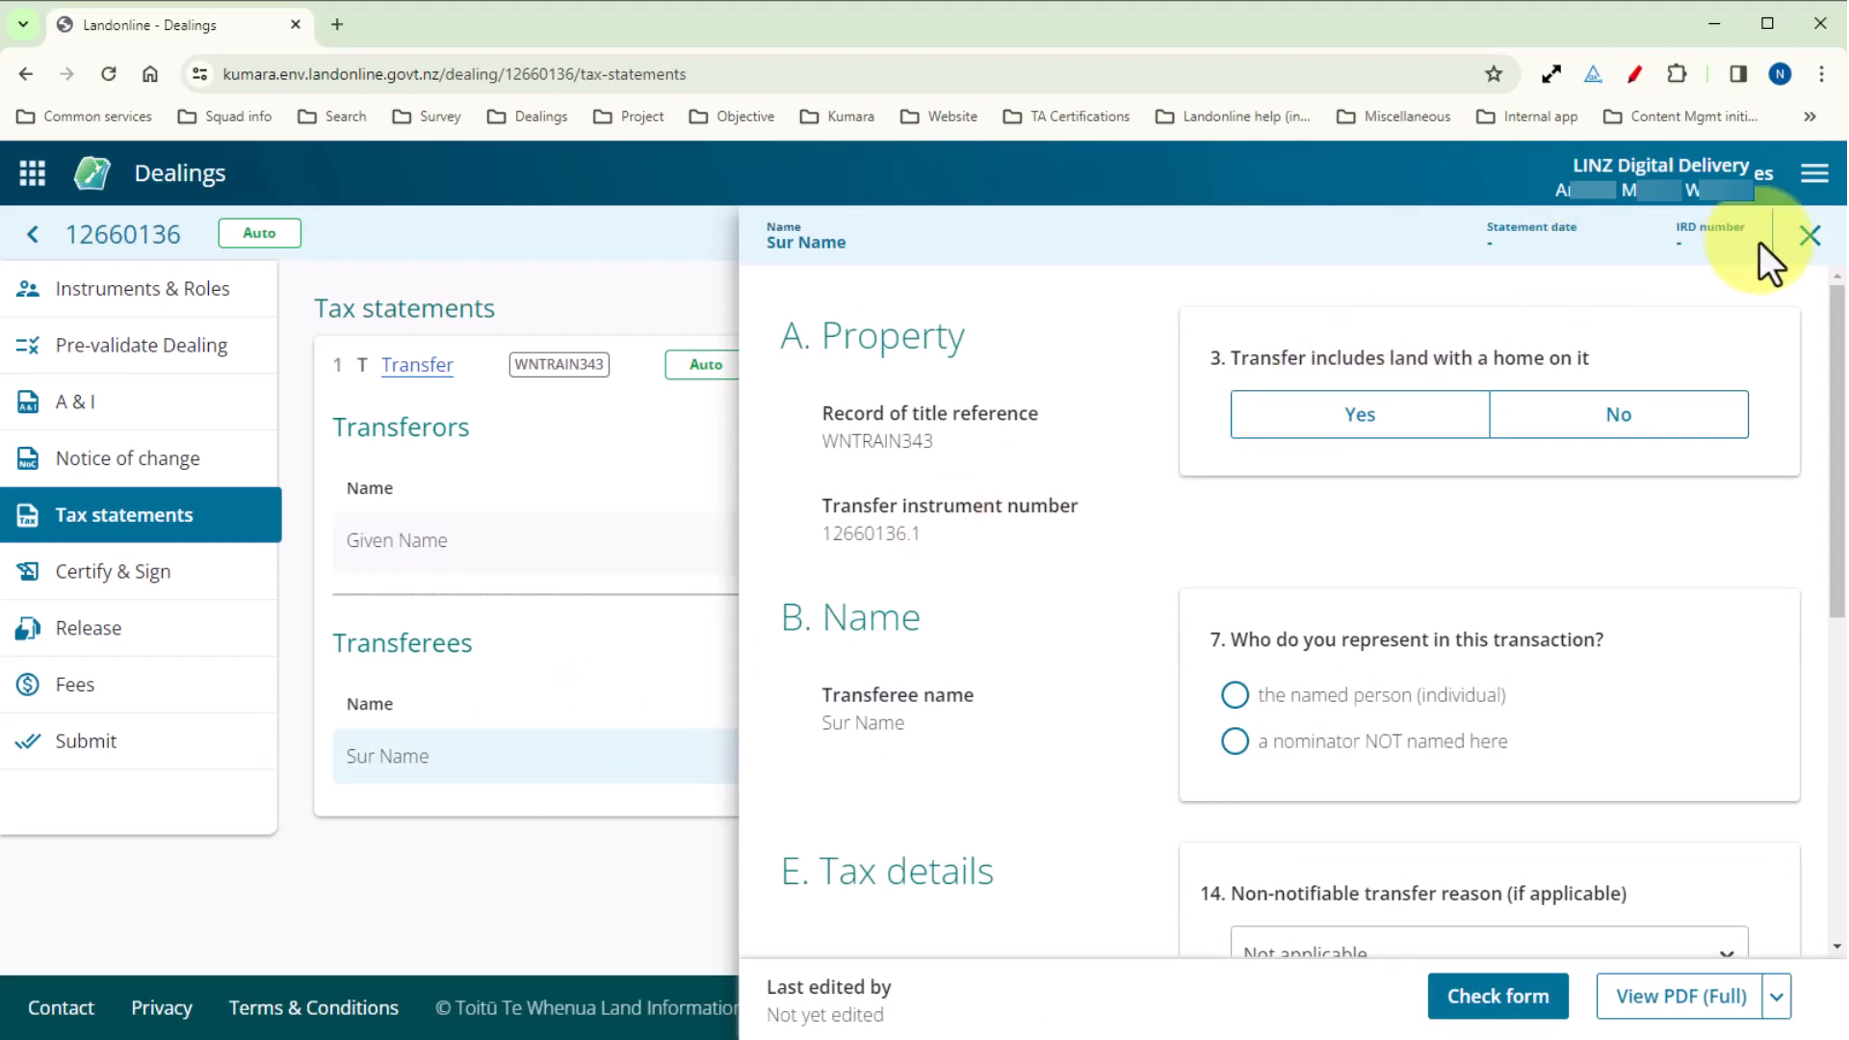
left_click(1818, 236)
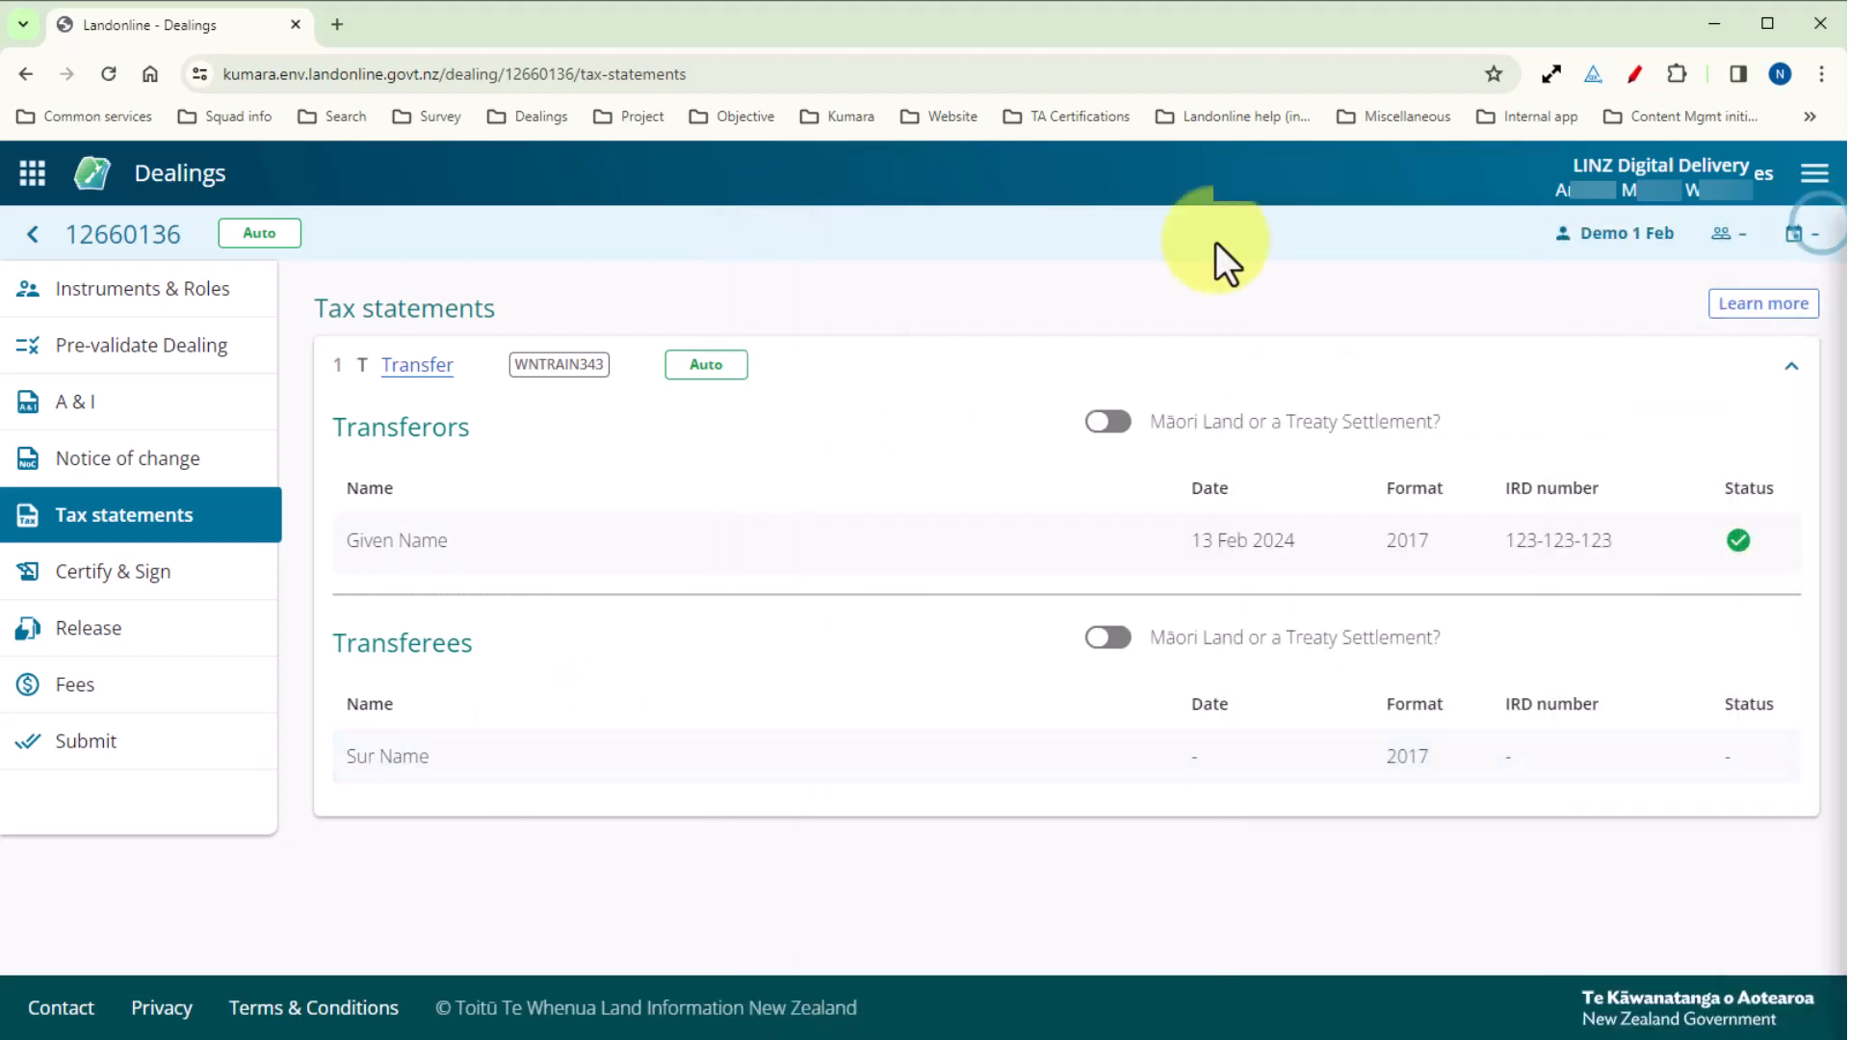
Expand the Mortgage under Instruments & Roles and add title WNTRAIN343 and the searched Otago title to it.
left_click(183, 289)
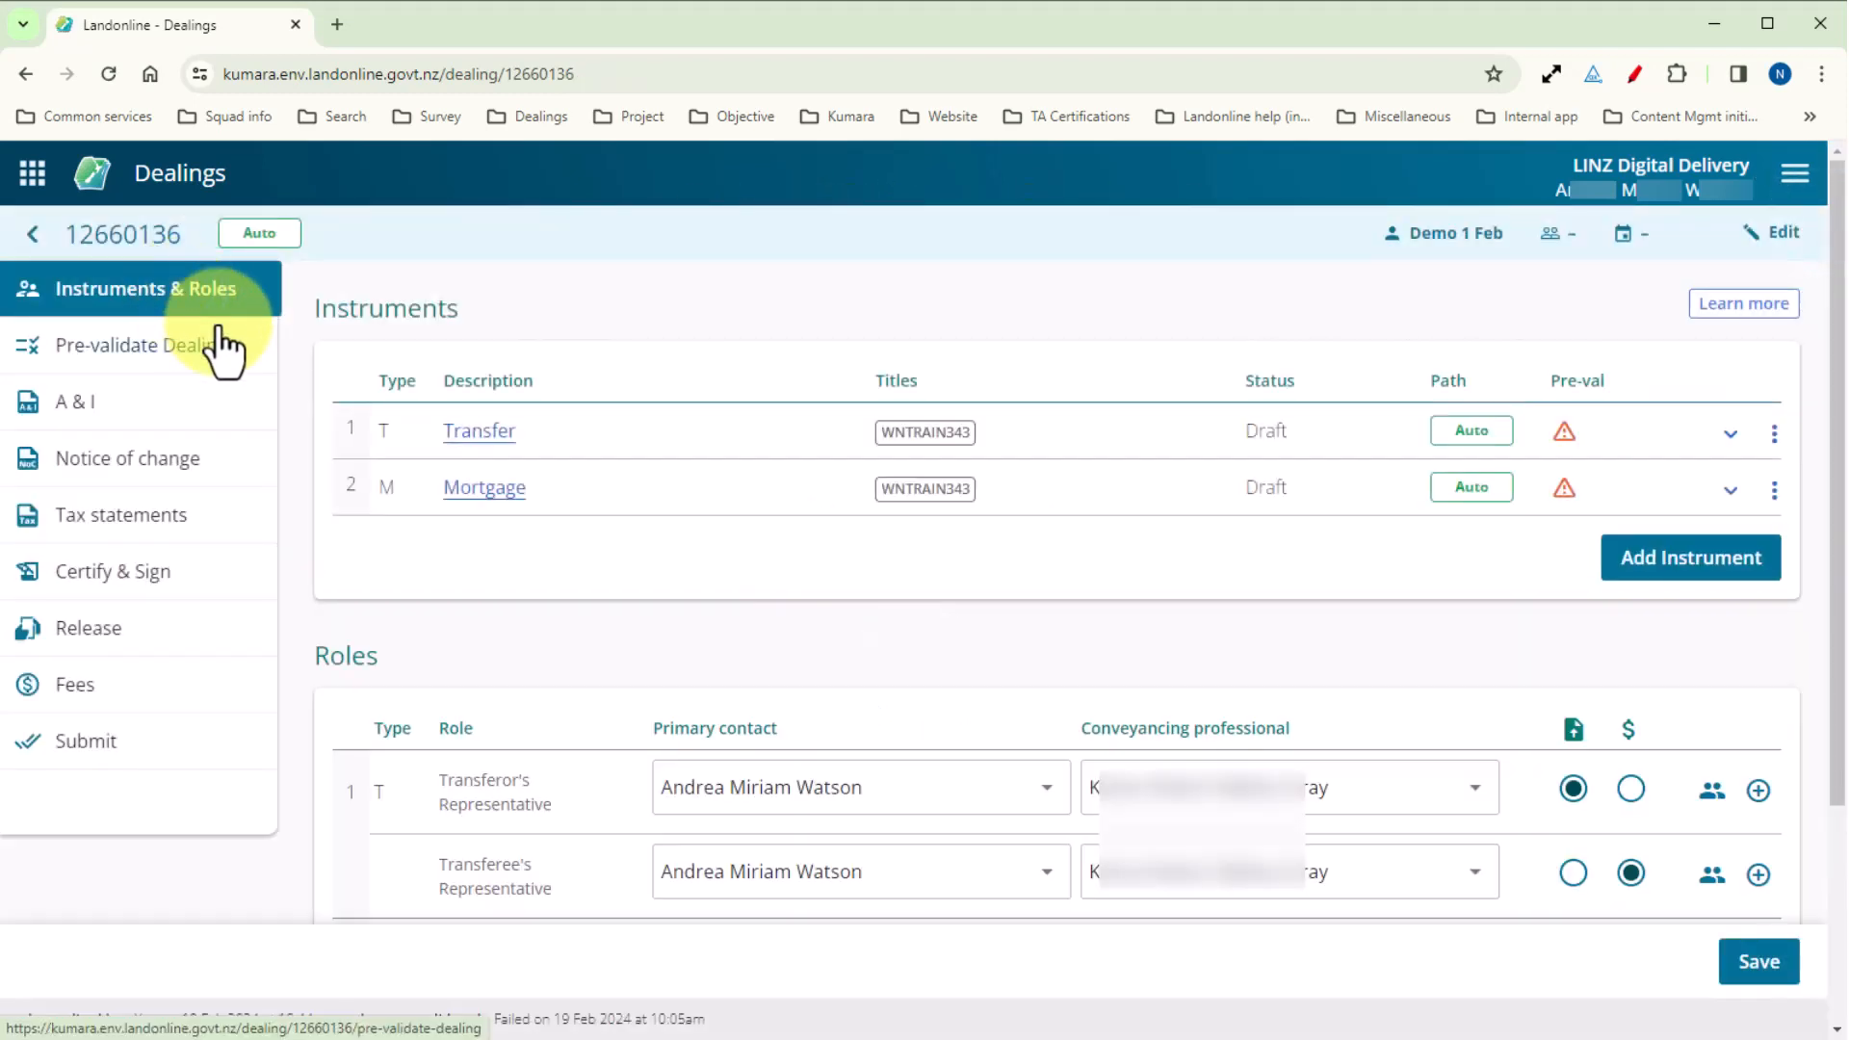
left_click(1730, 489)
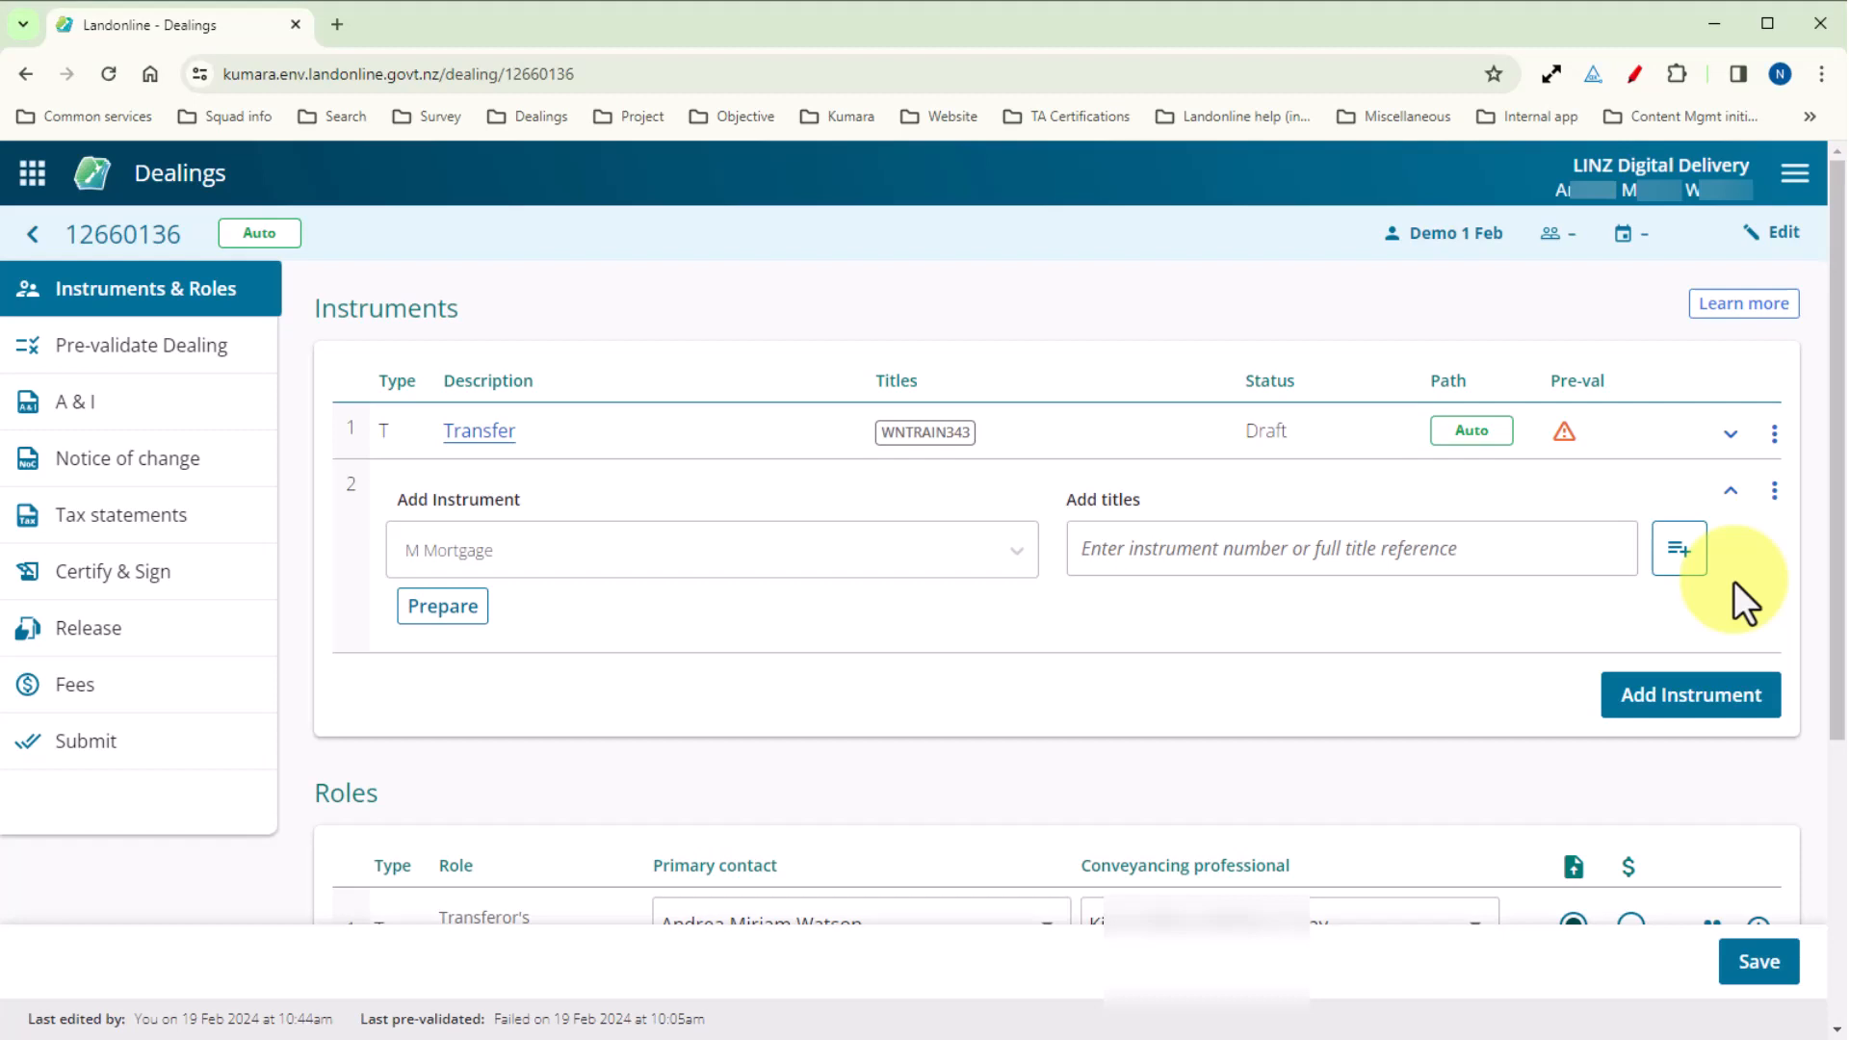
left_click(1681, 554)
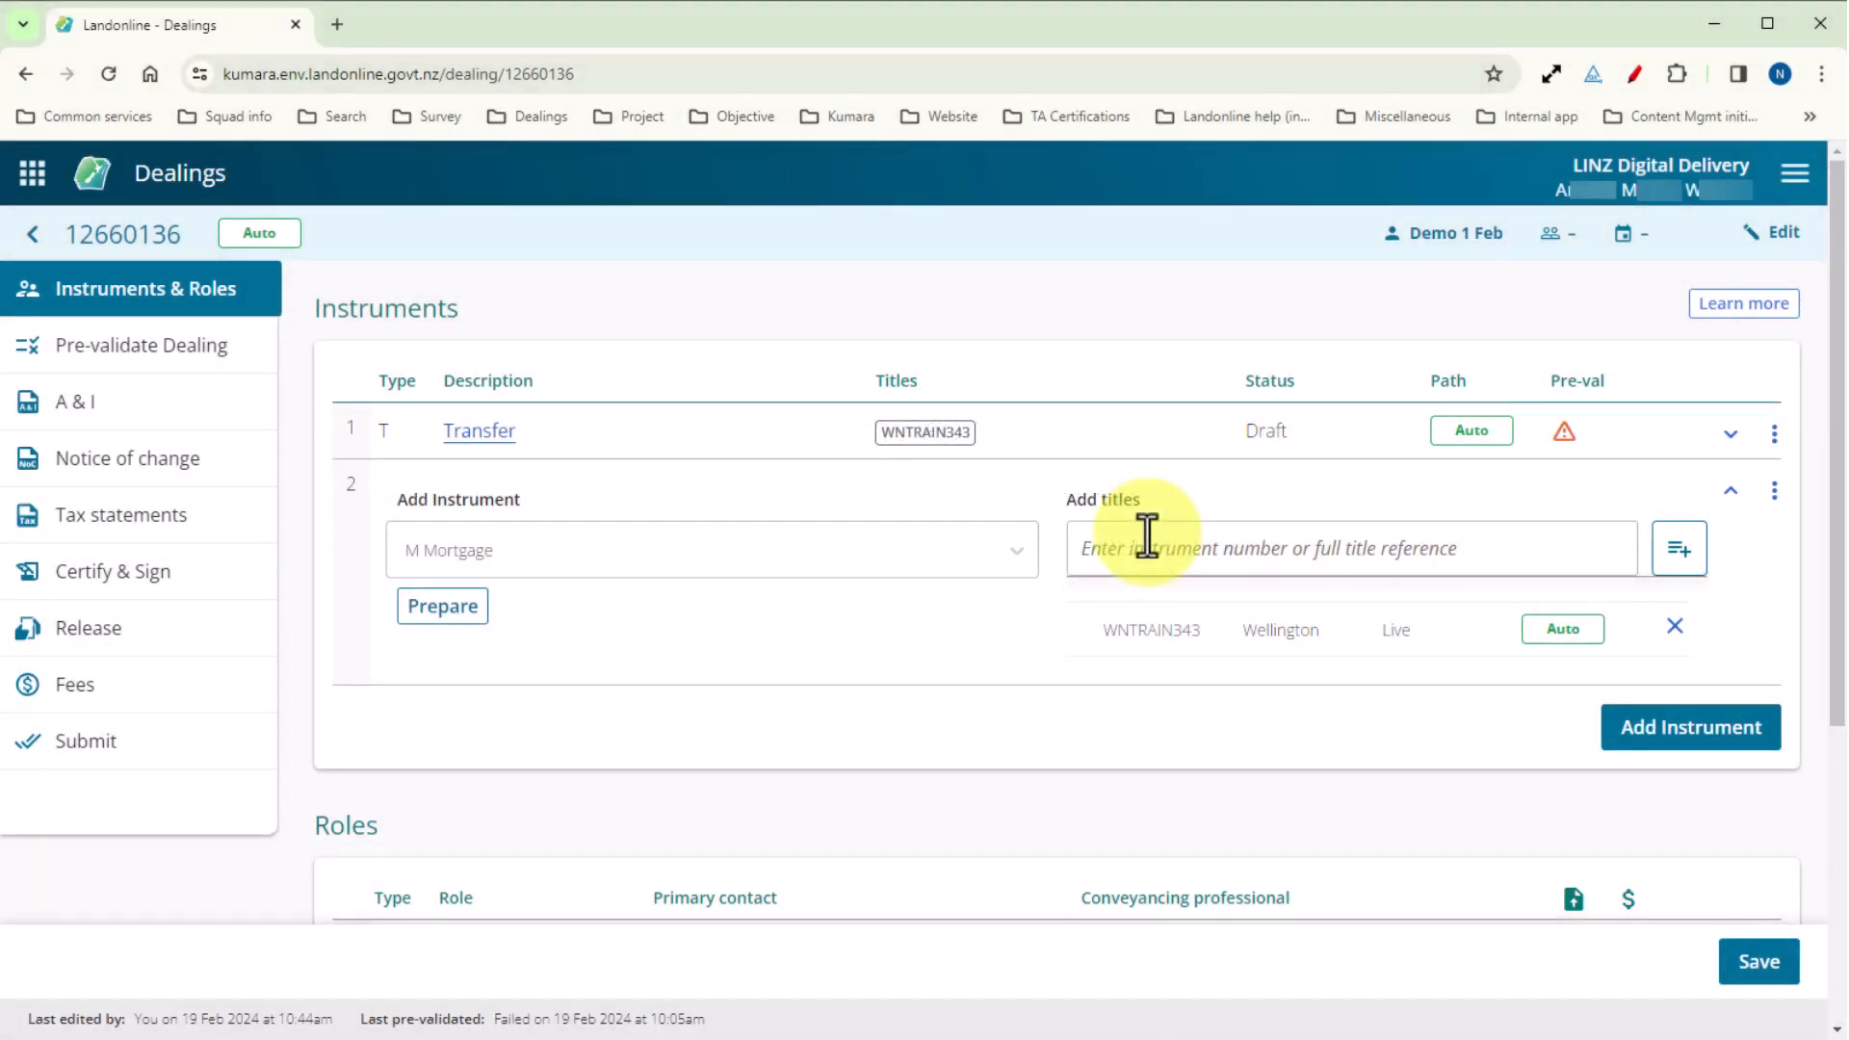
type("41??35")
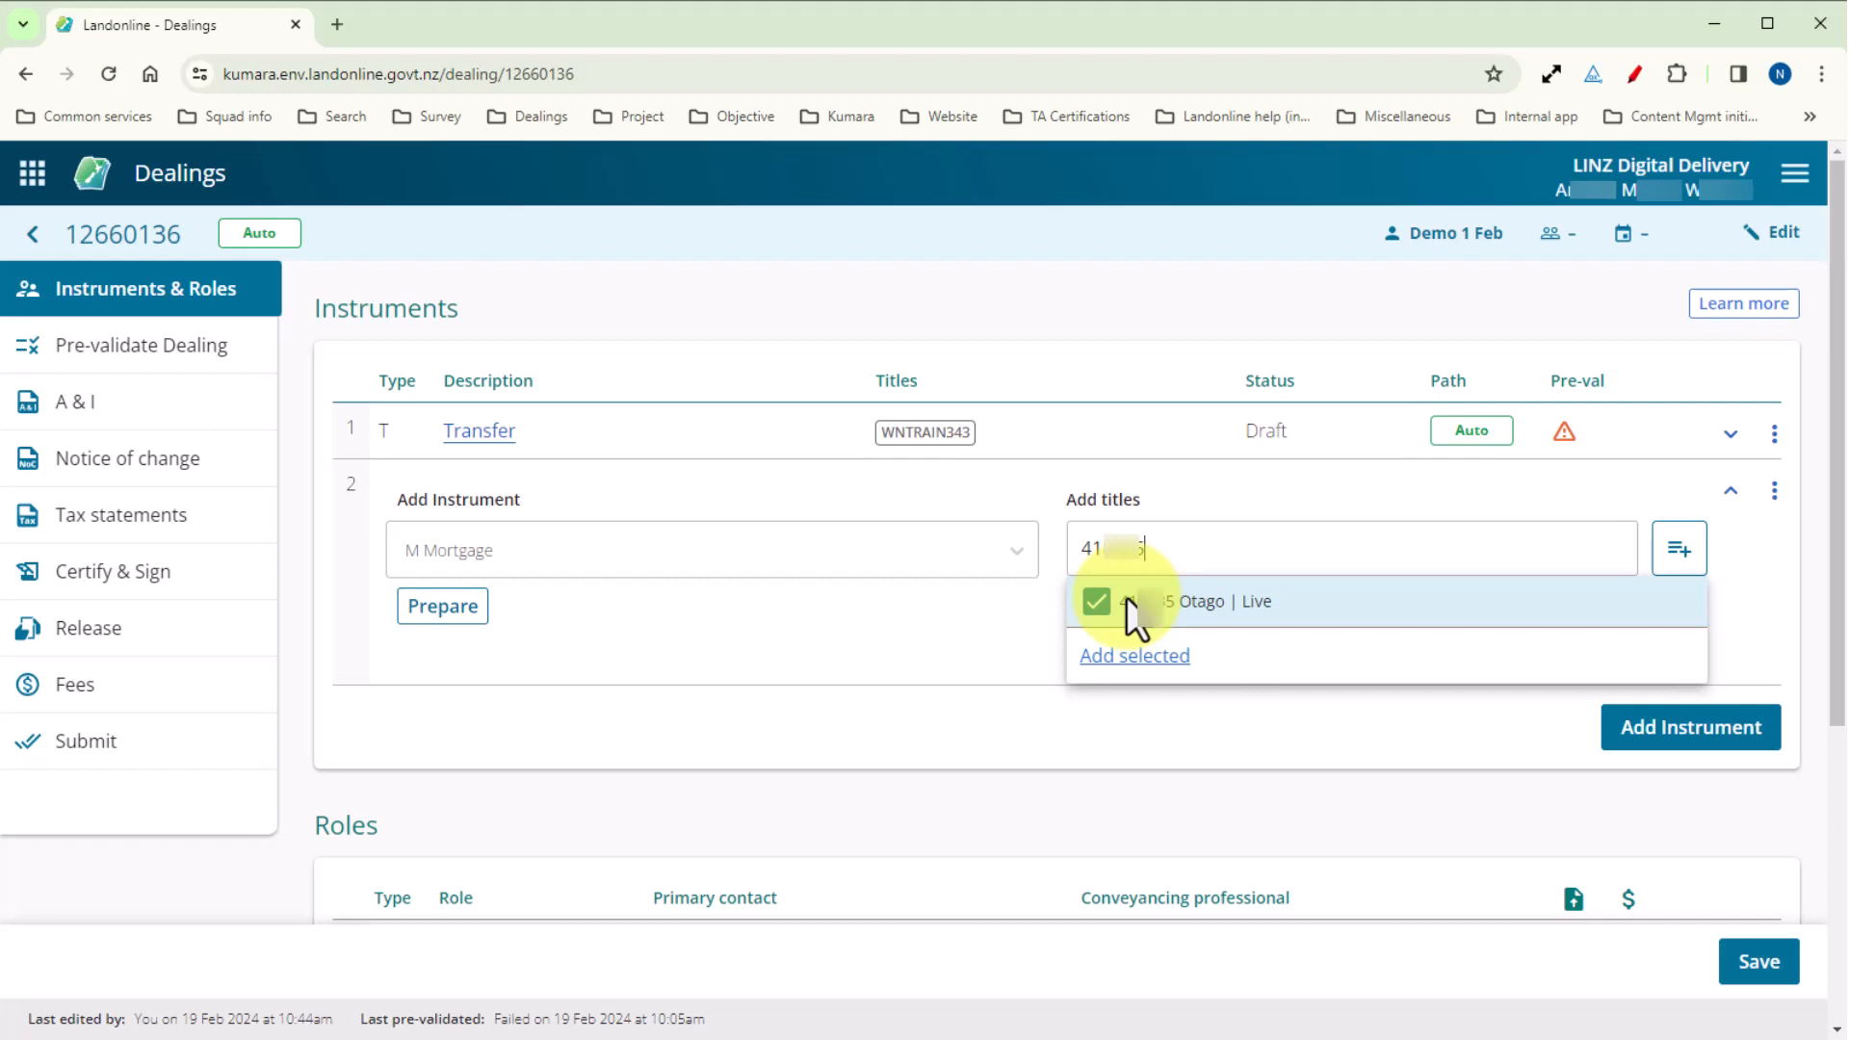
left_click(1136, 657)
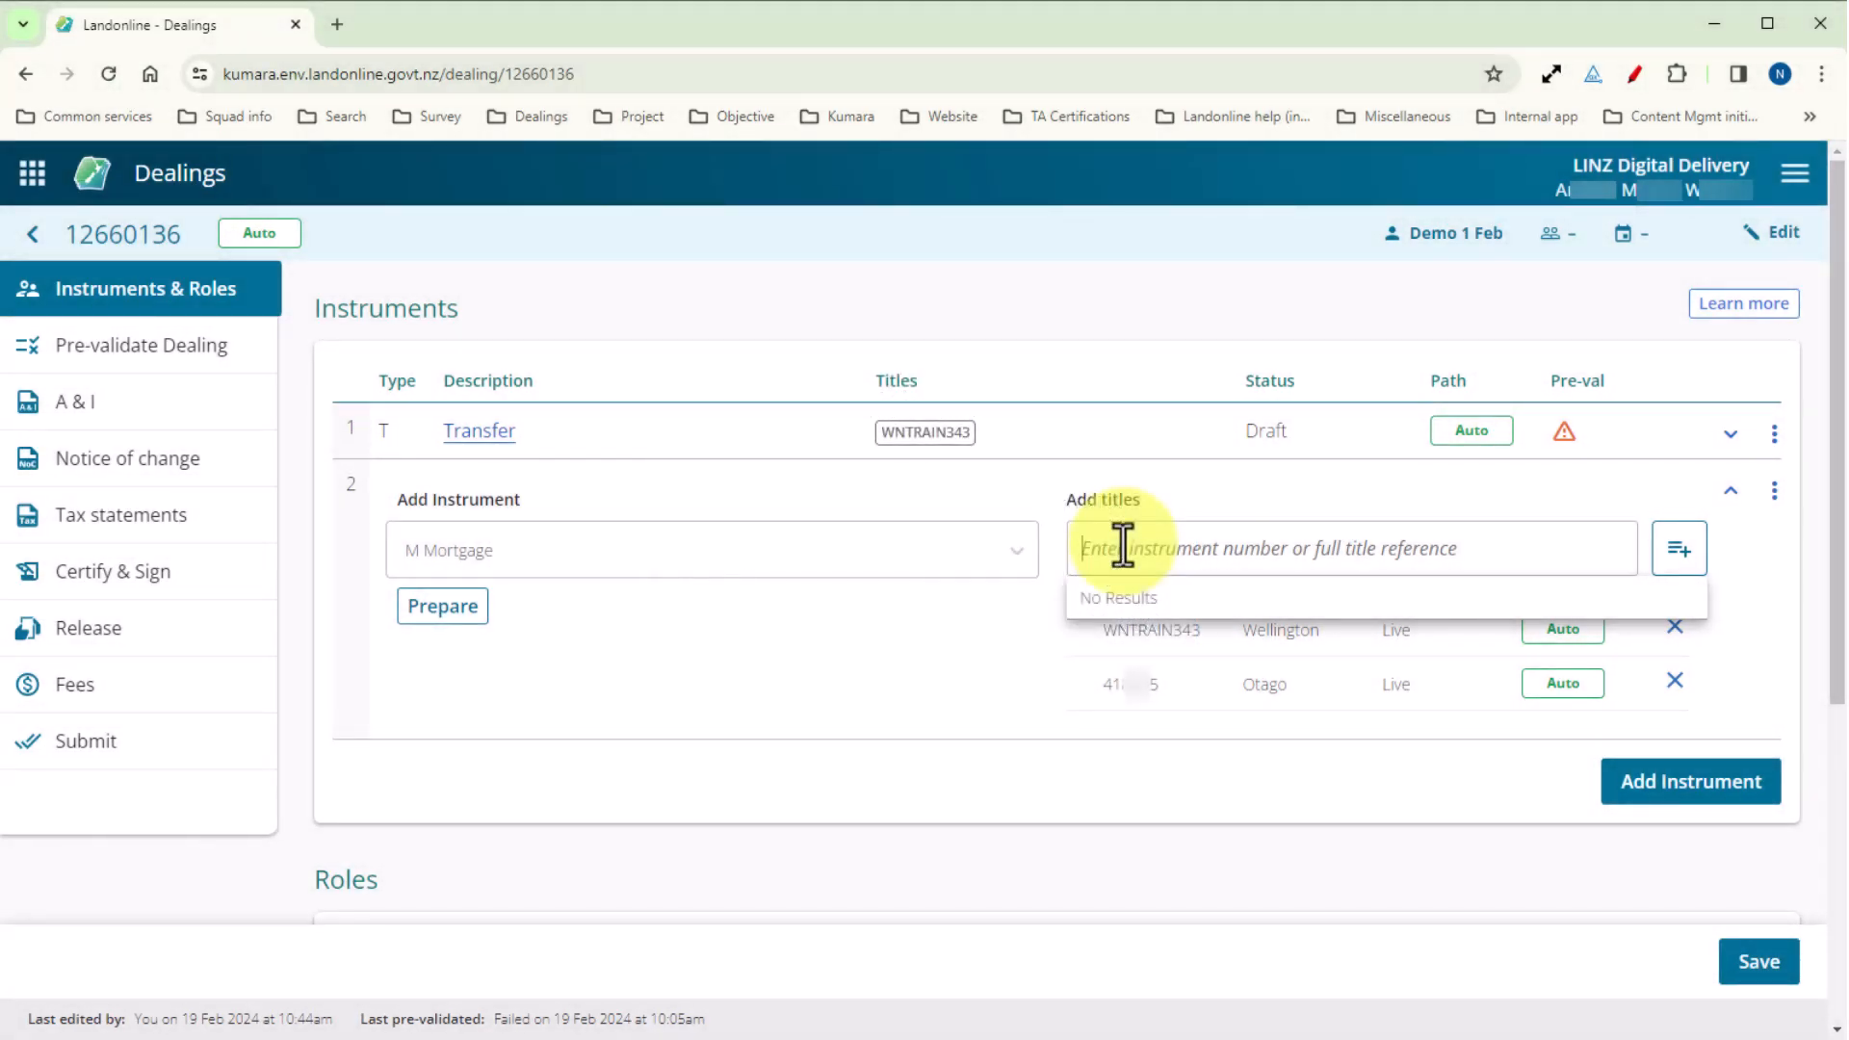
Search the Mortgage's titles by instrument number and select the first three Wellington titles.
type("96")
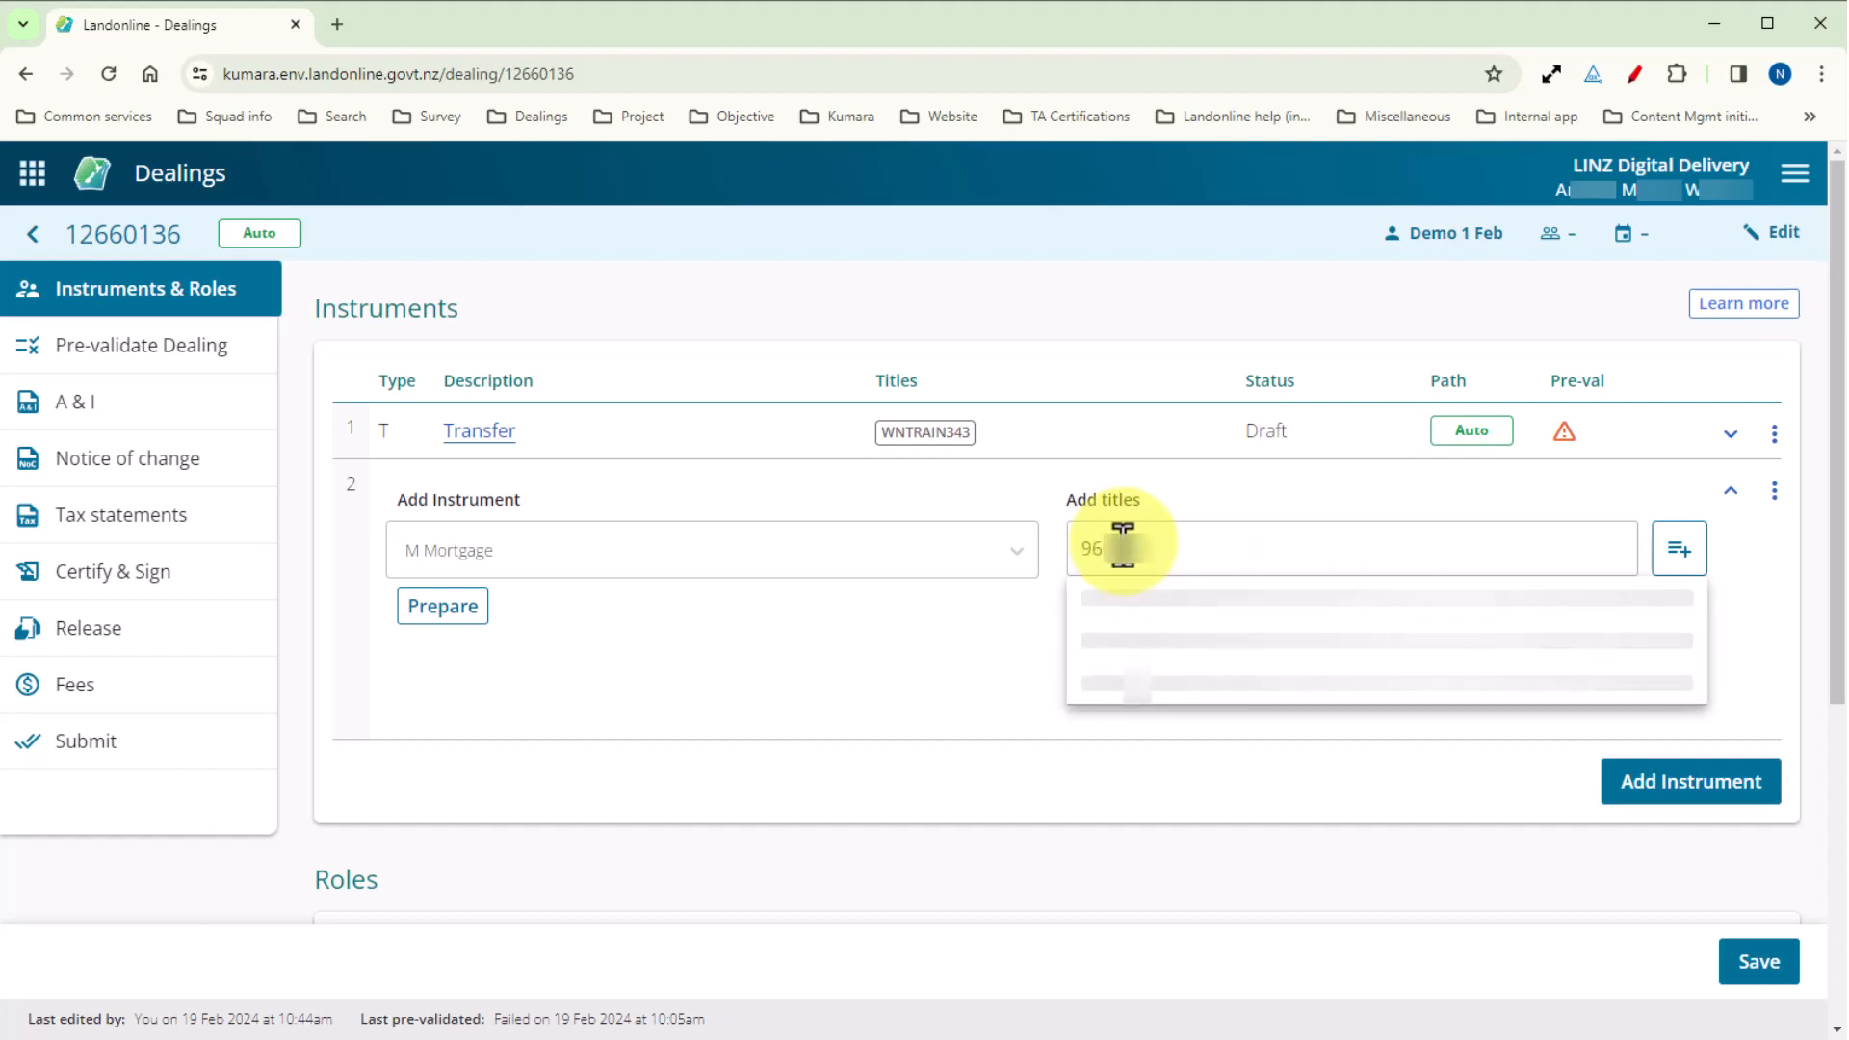
type("5")
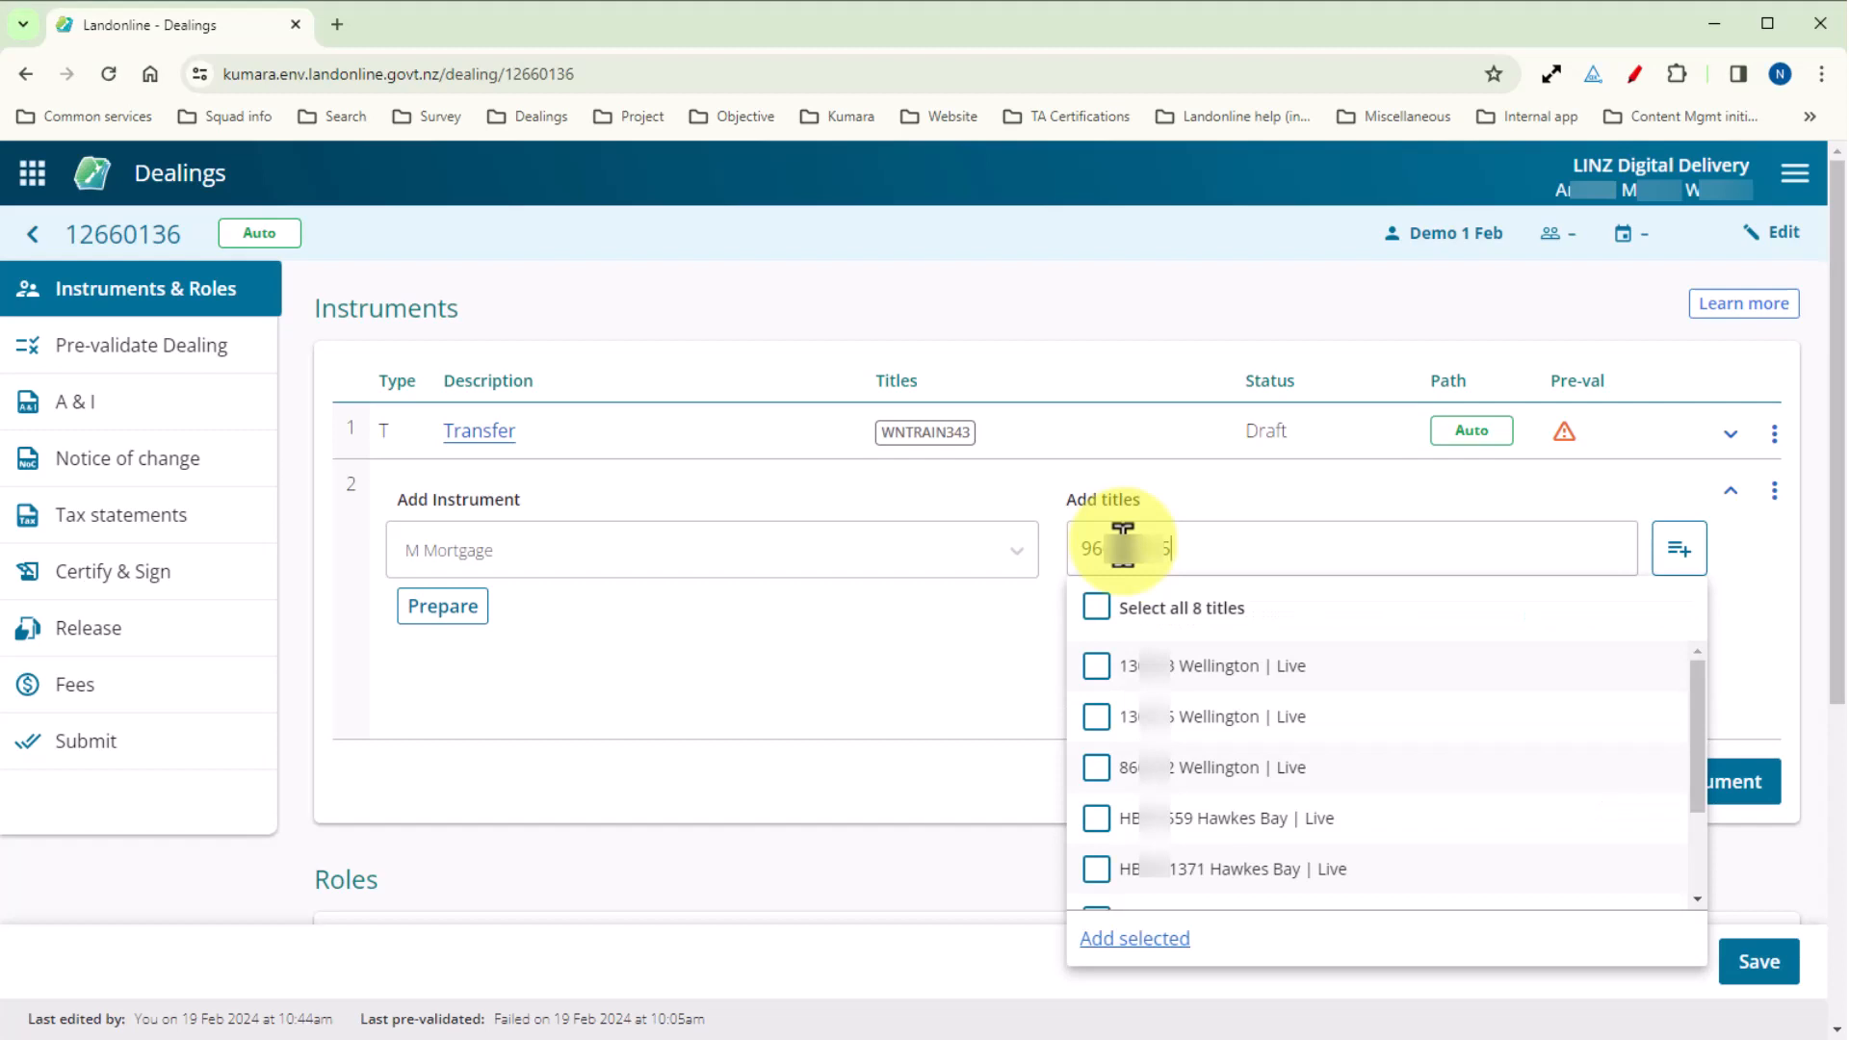
left_click(1094, 665)
left_click(1094, 717)
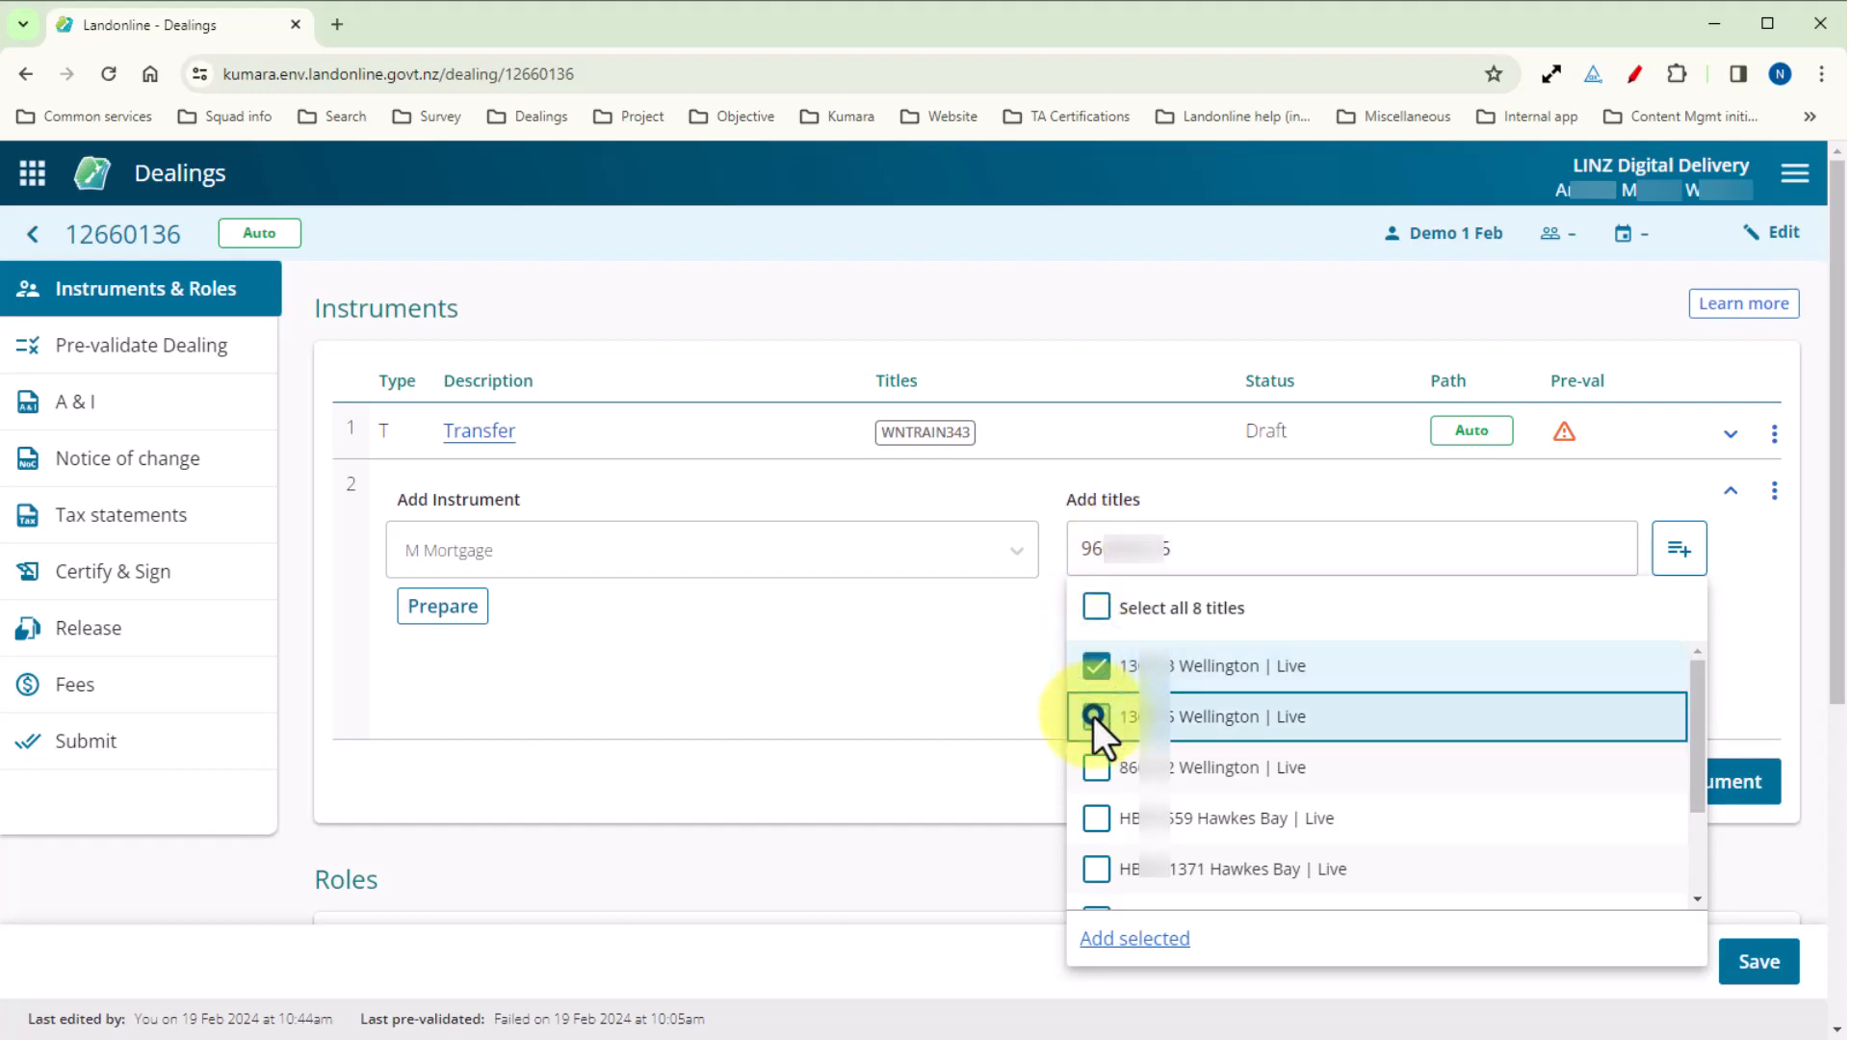
left_click(1095, 768)
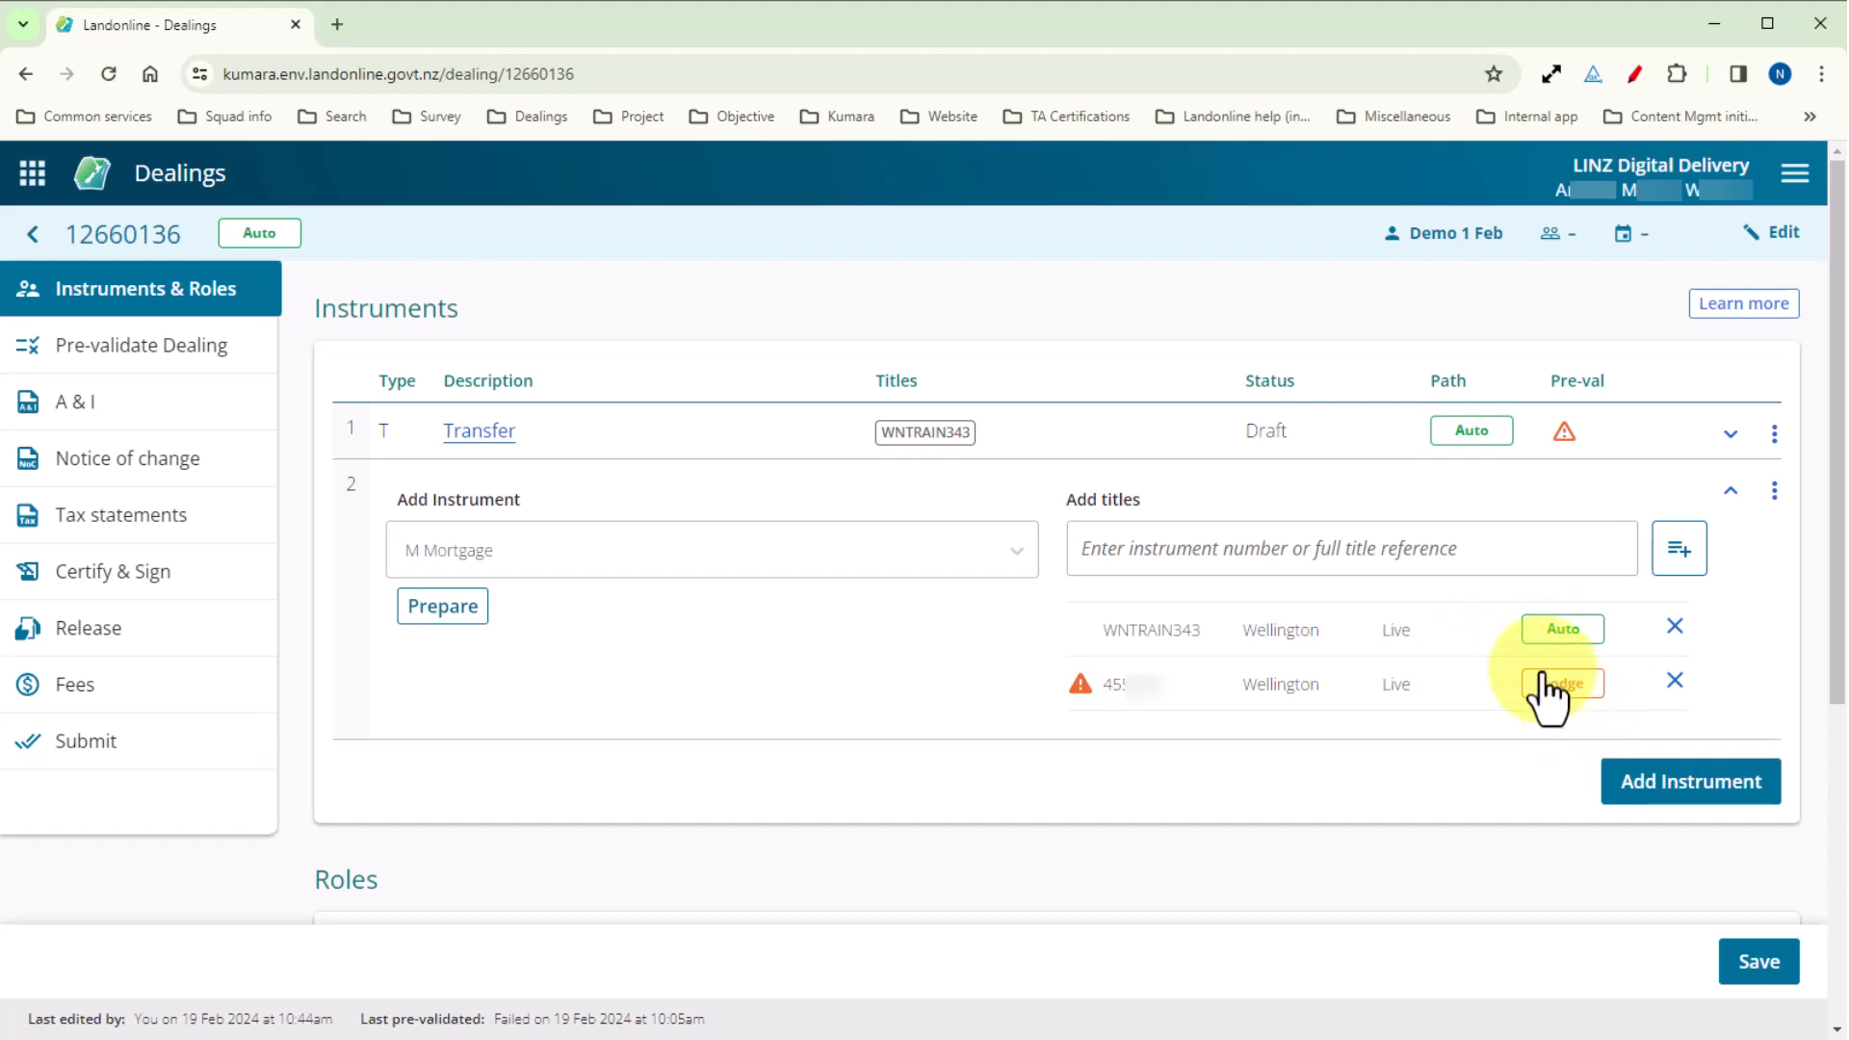
Show and hide the warning explanation for the Mortgage's Wellington title with the Lodge path.
left_click(1085, 683)
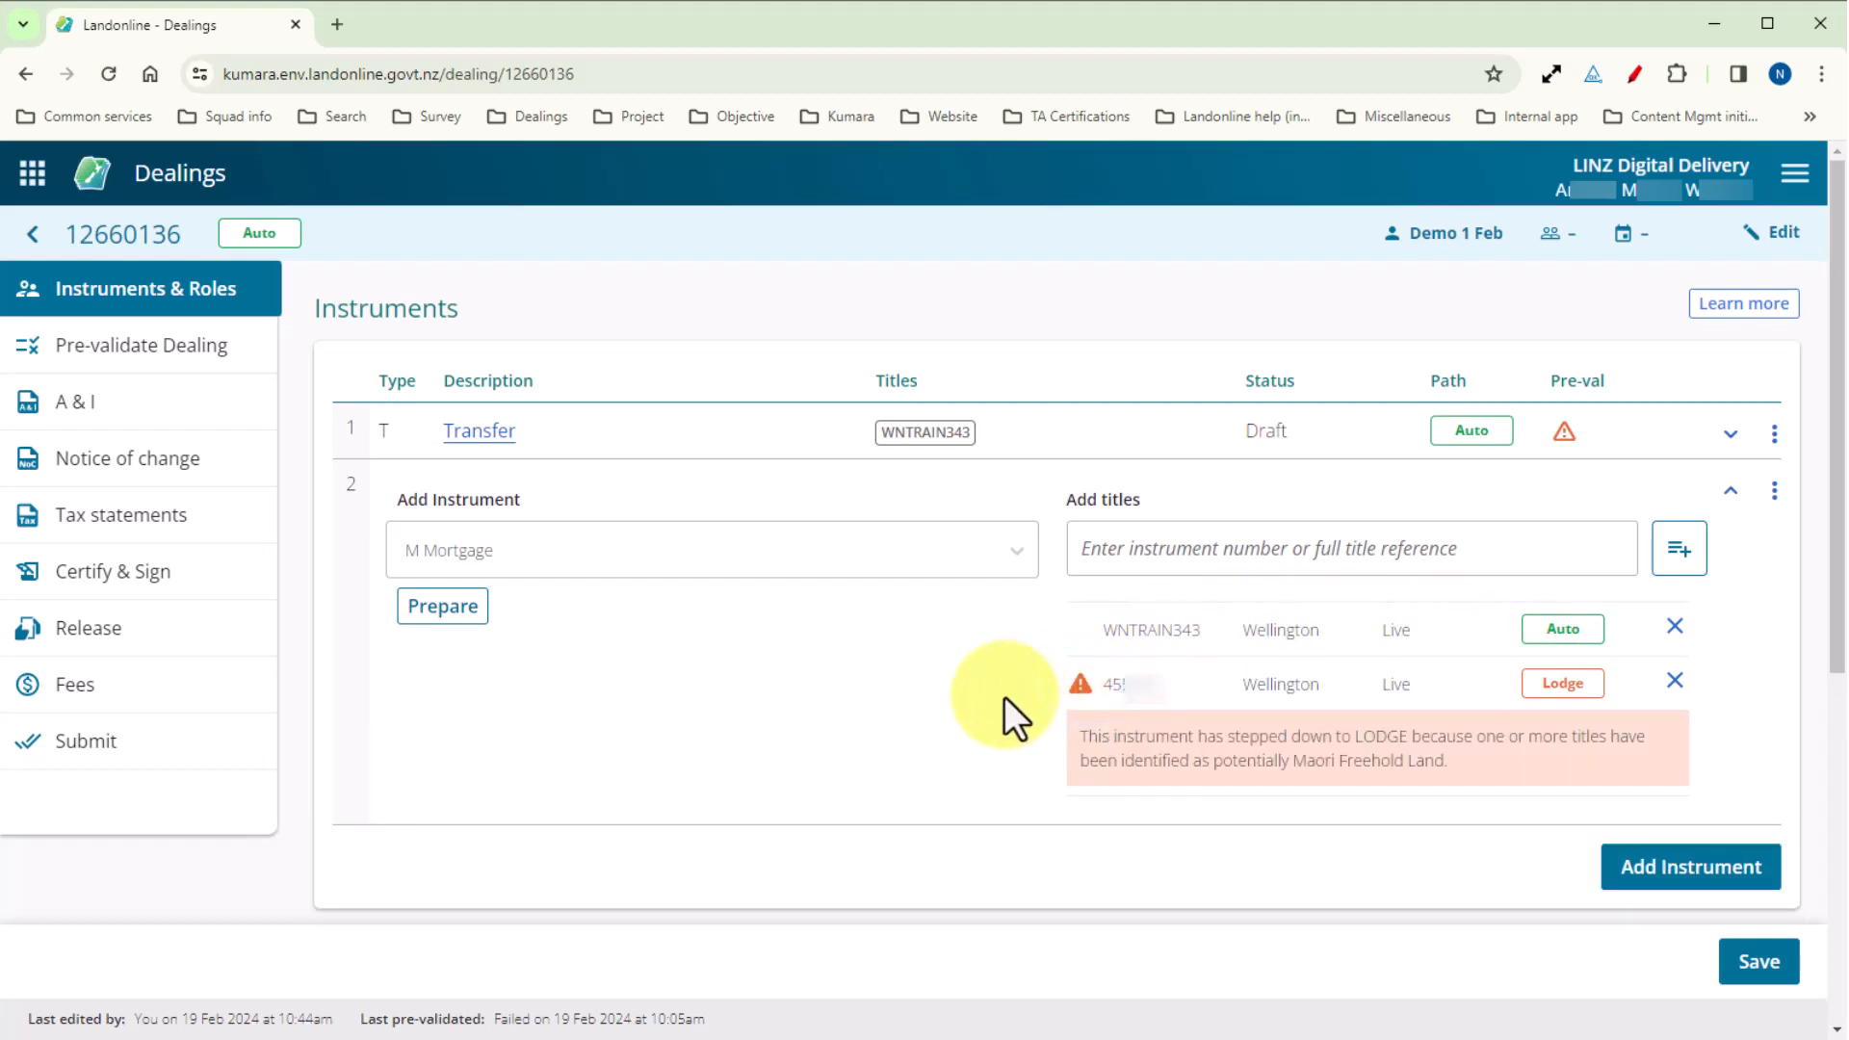
left_click(1075, 687)
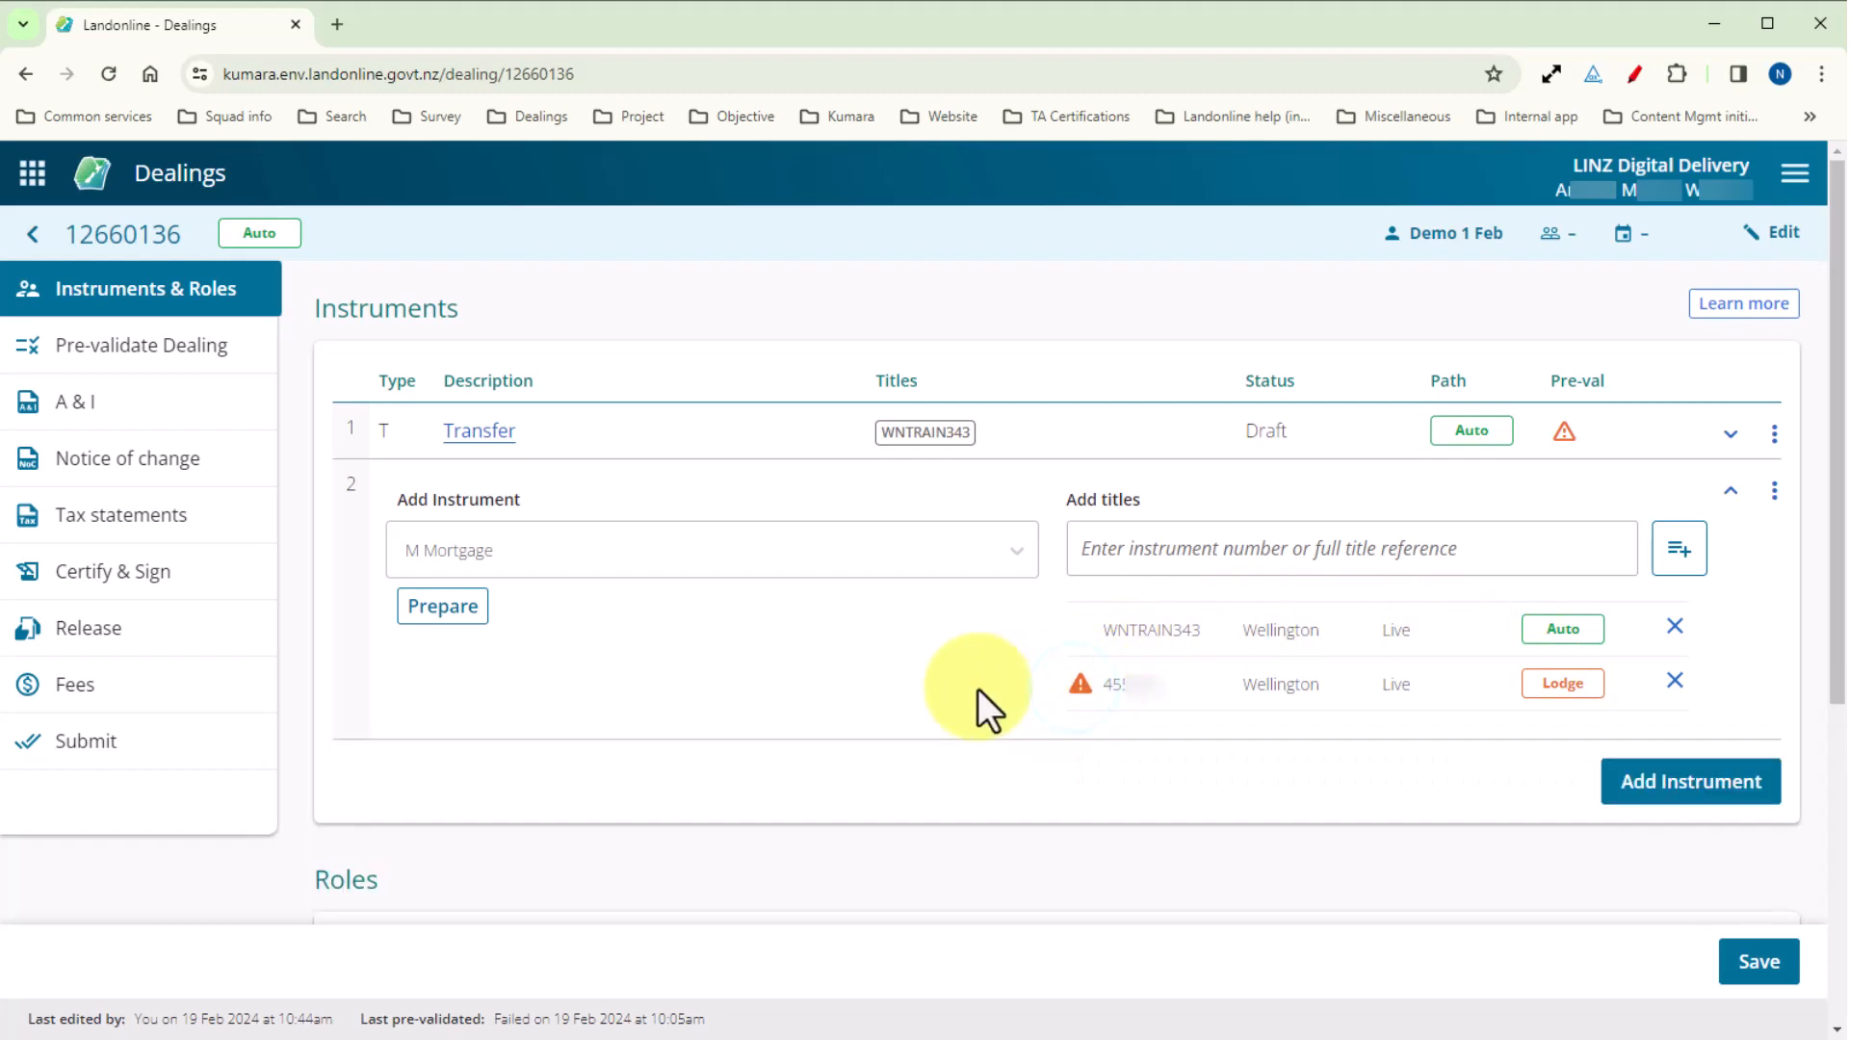
Open the people option for the Mortgagor's Representative role of the Mortgage.
scroll(976, 690, "down", 5)
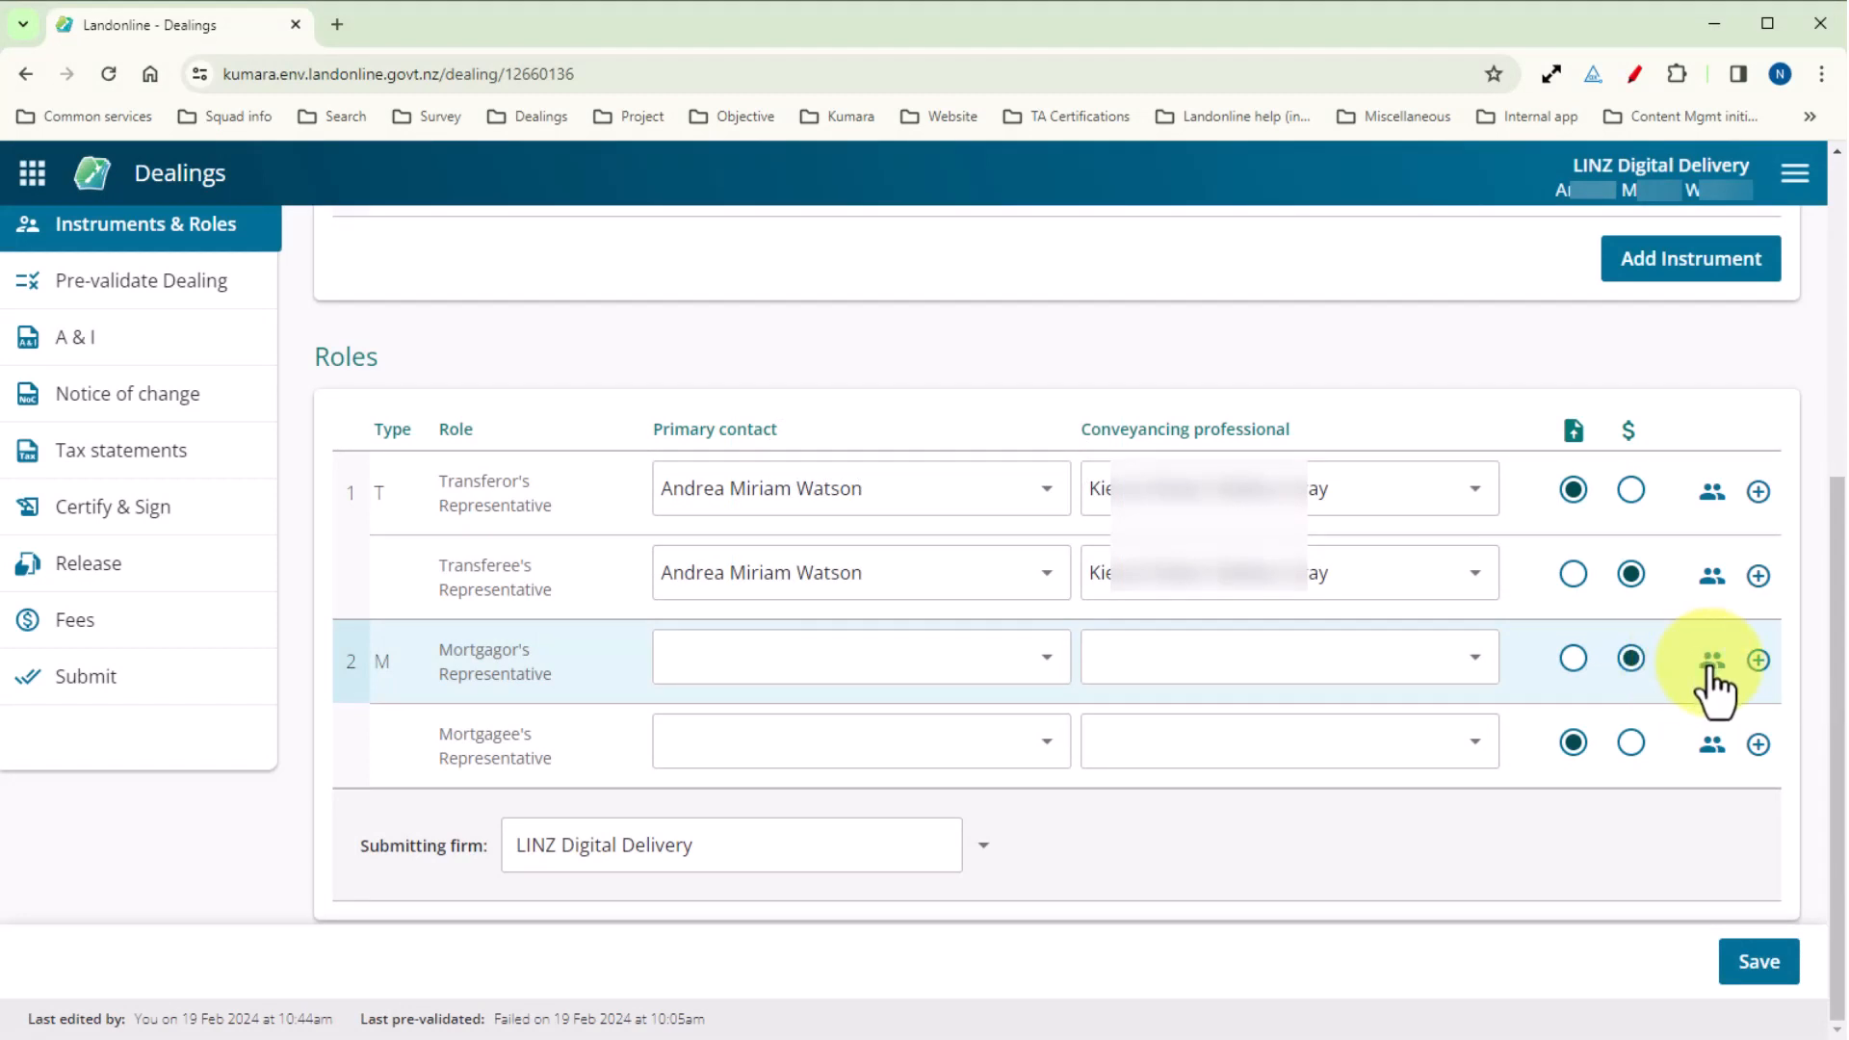
left_click(1710, 662)
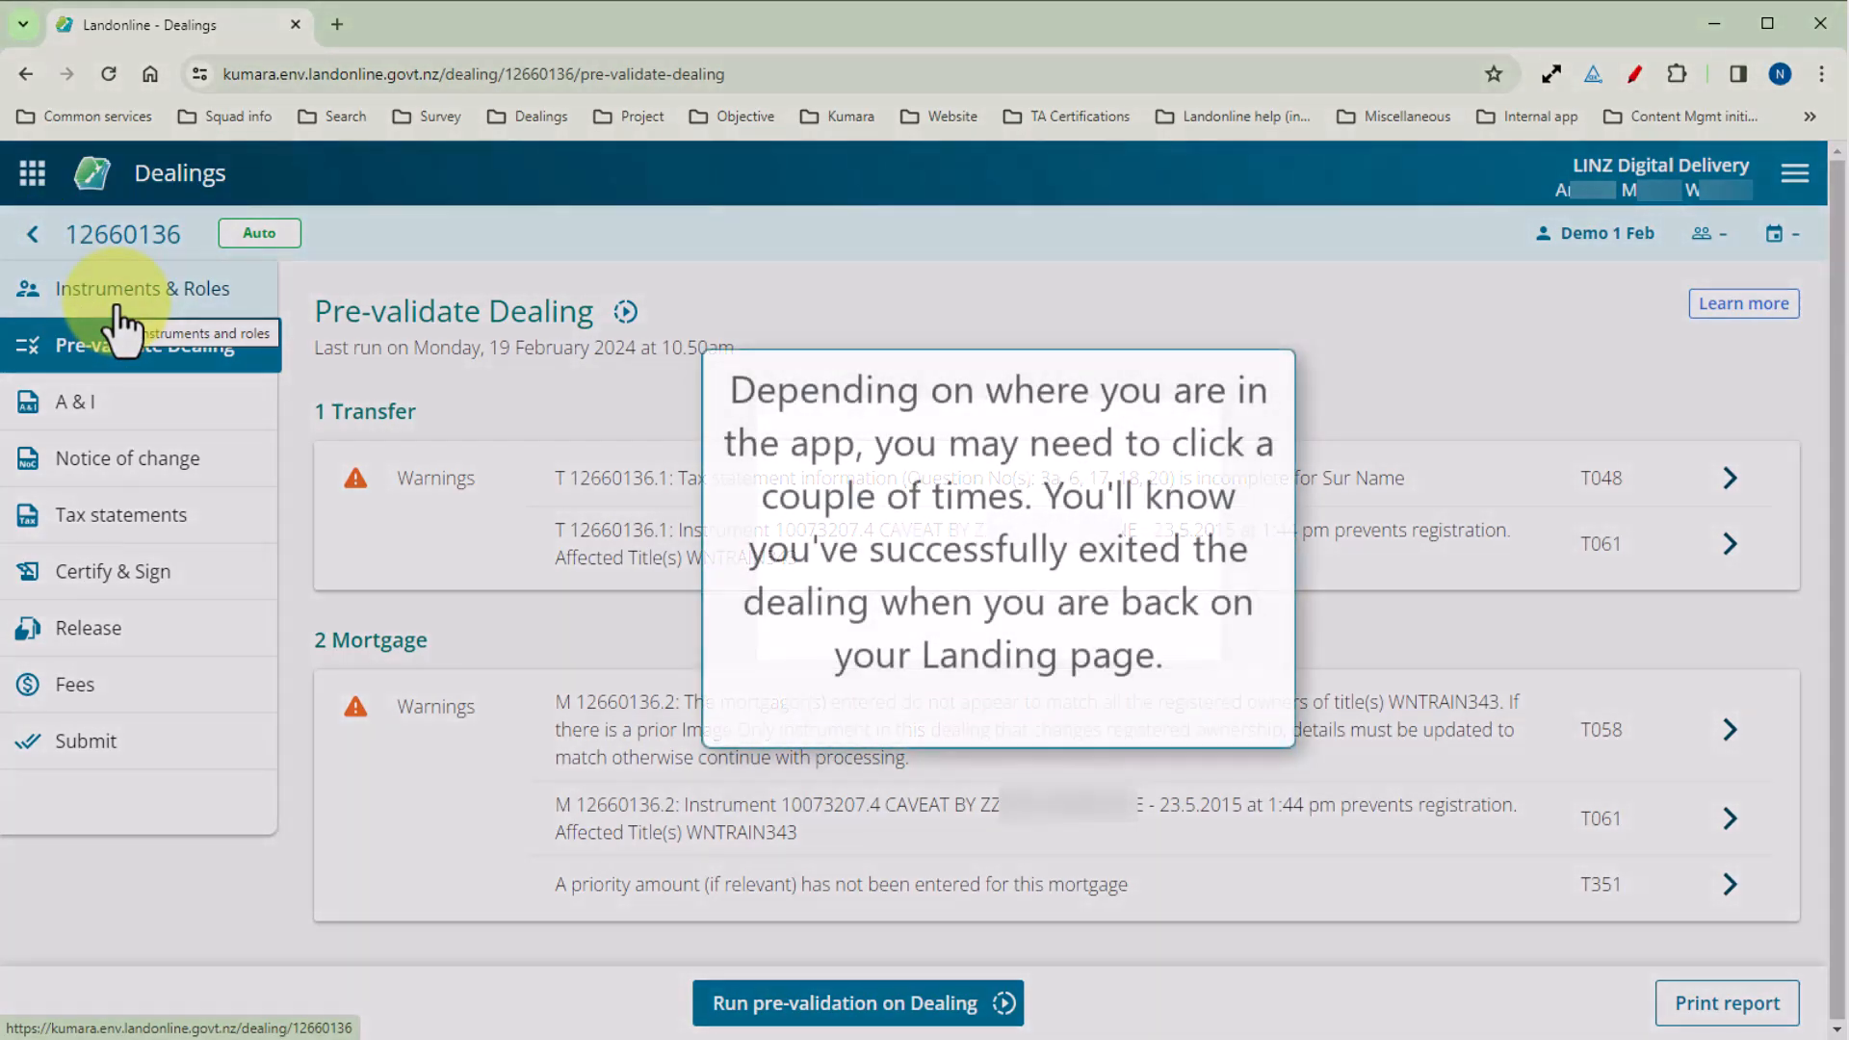
Close the browser tab in which the Demo 1 Feb dealing is open.
left_click(33, 248)
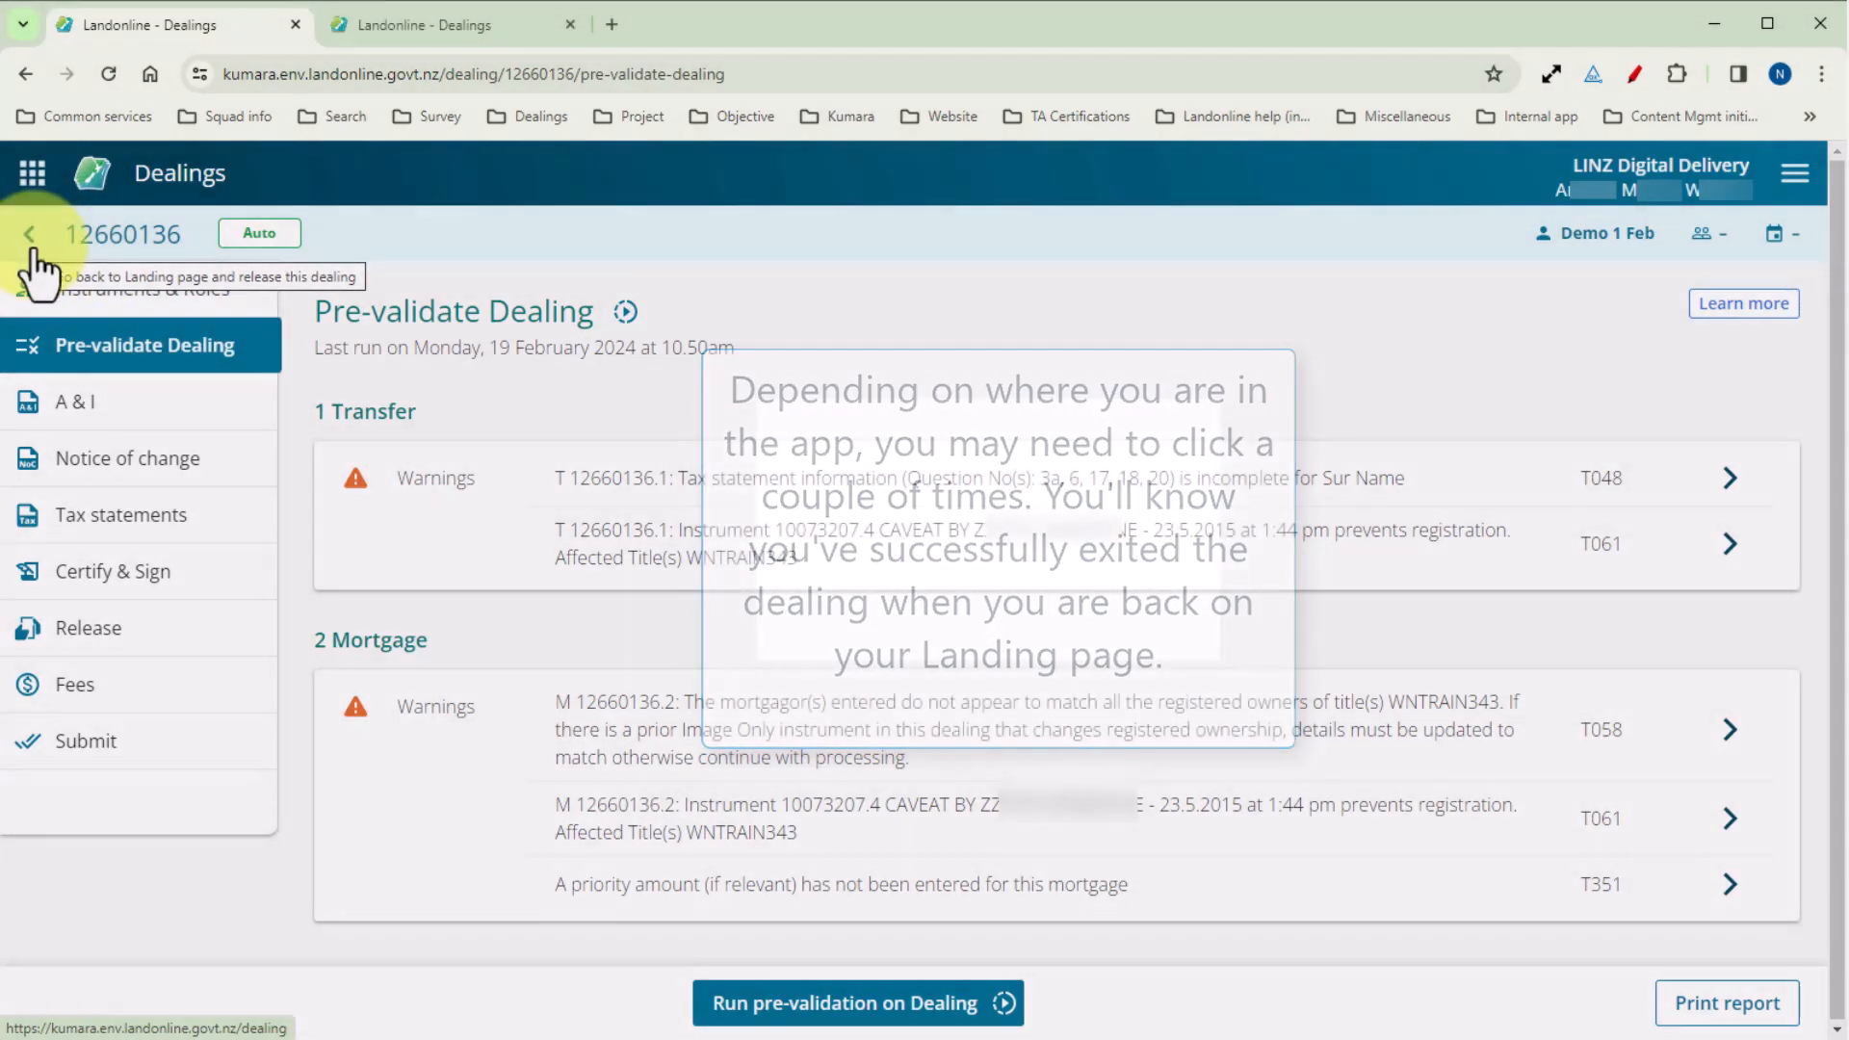
left_click(292, 26)
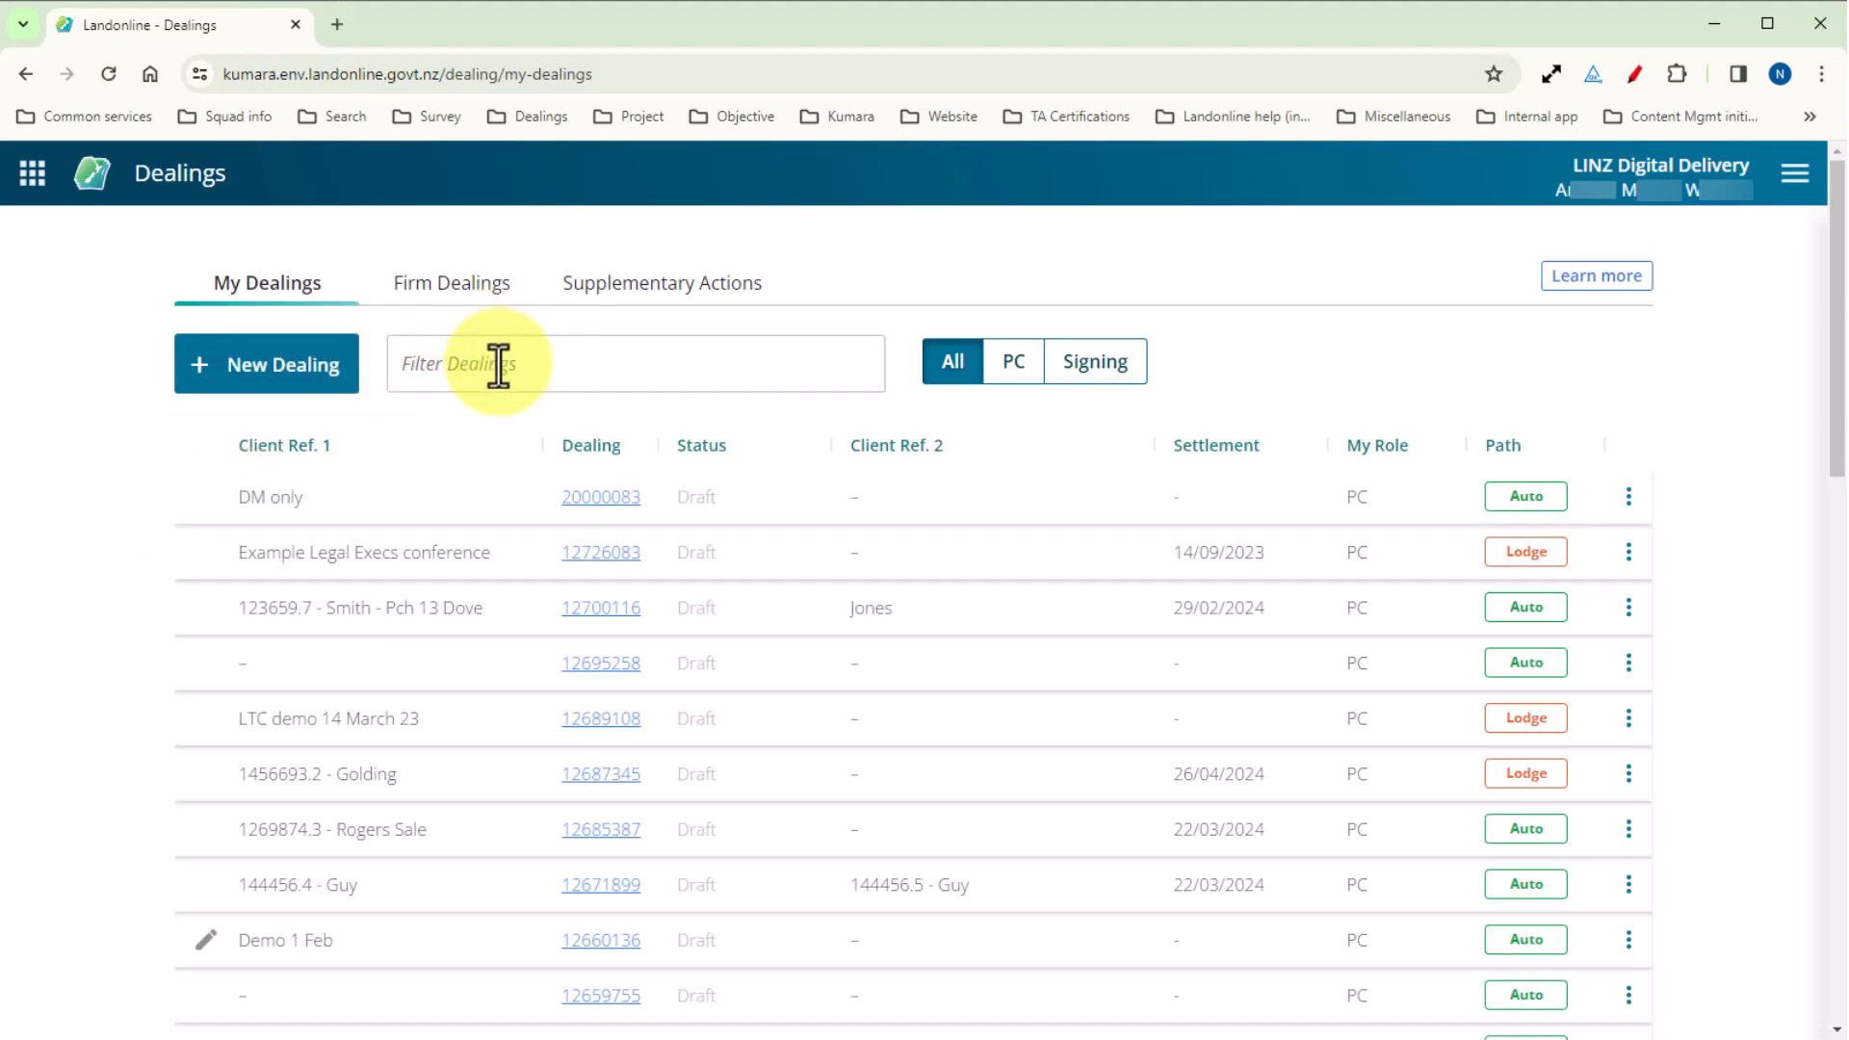
Reopen the locked Demo 1 Feb dealing and go back to the dealings list to release its lock.
mouse_move(204, 953)
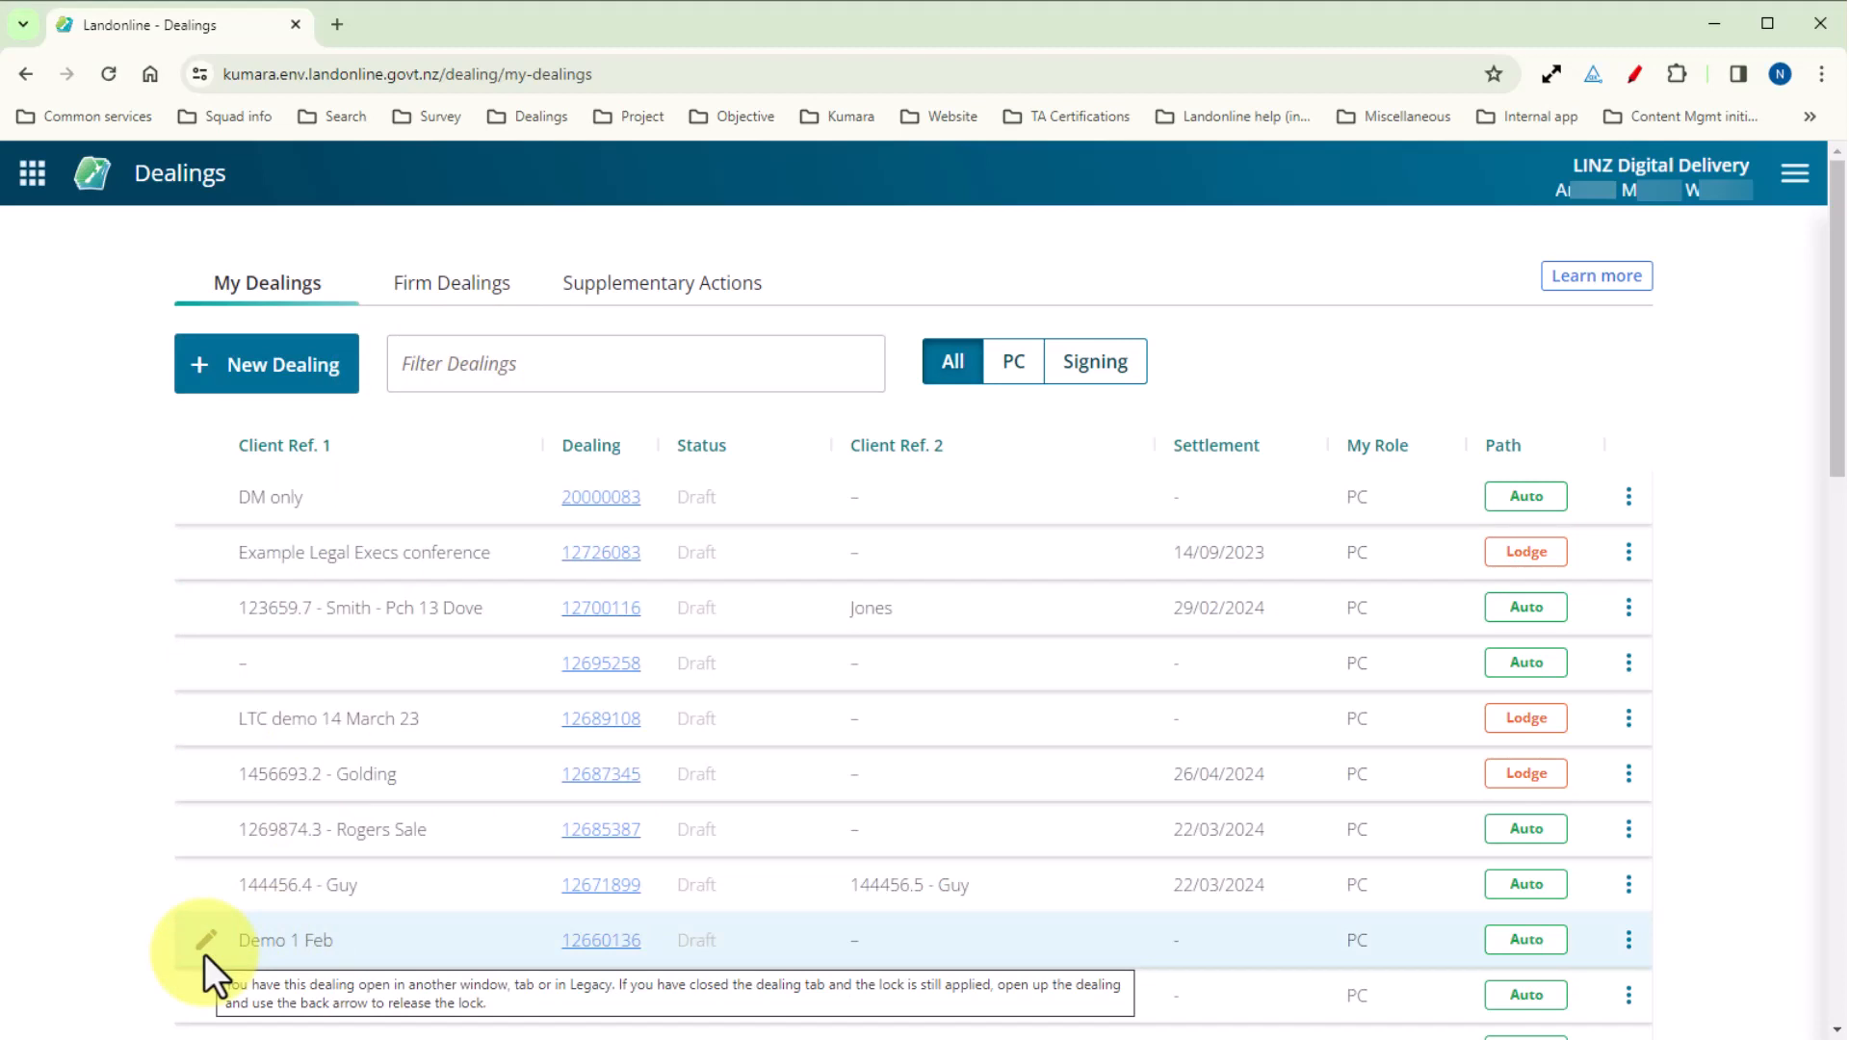
left_click(576, 938)
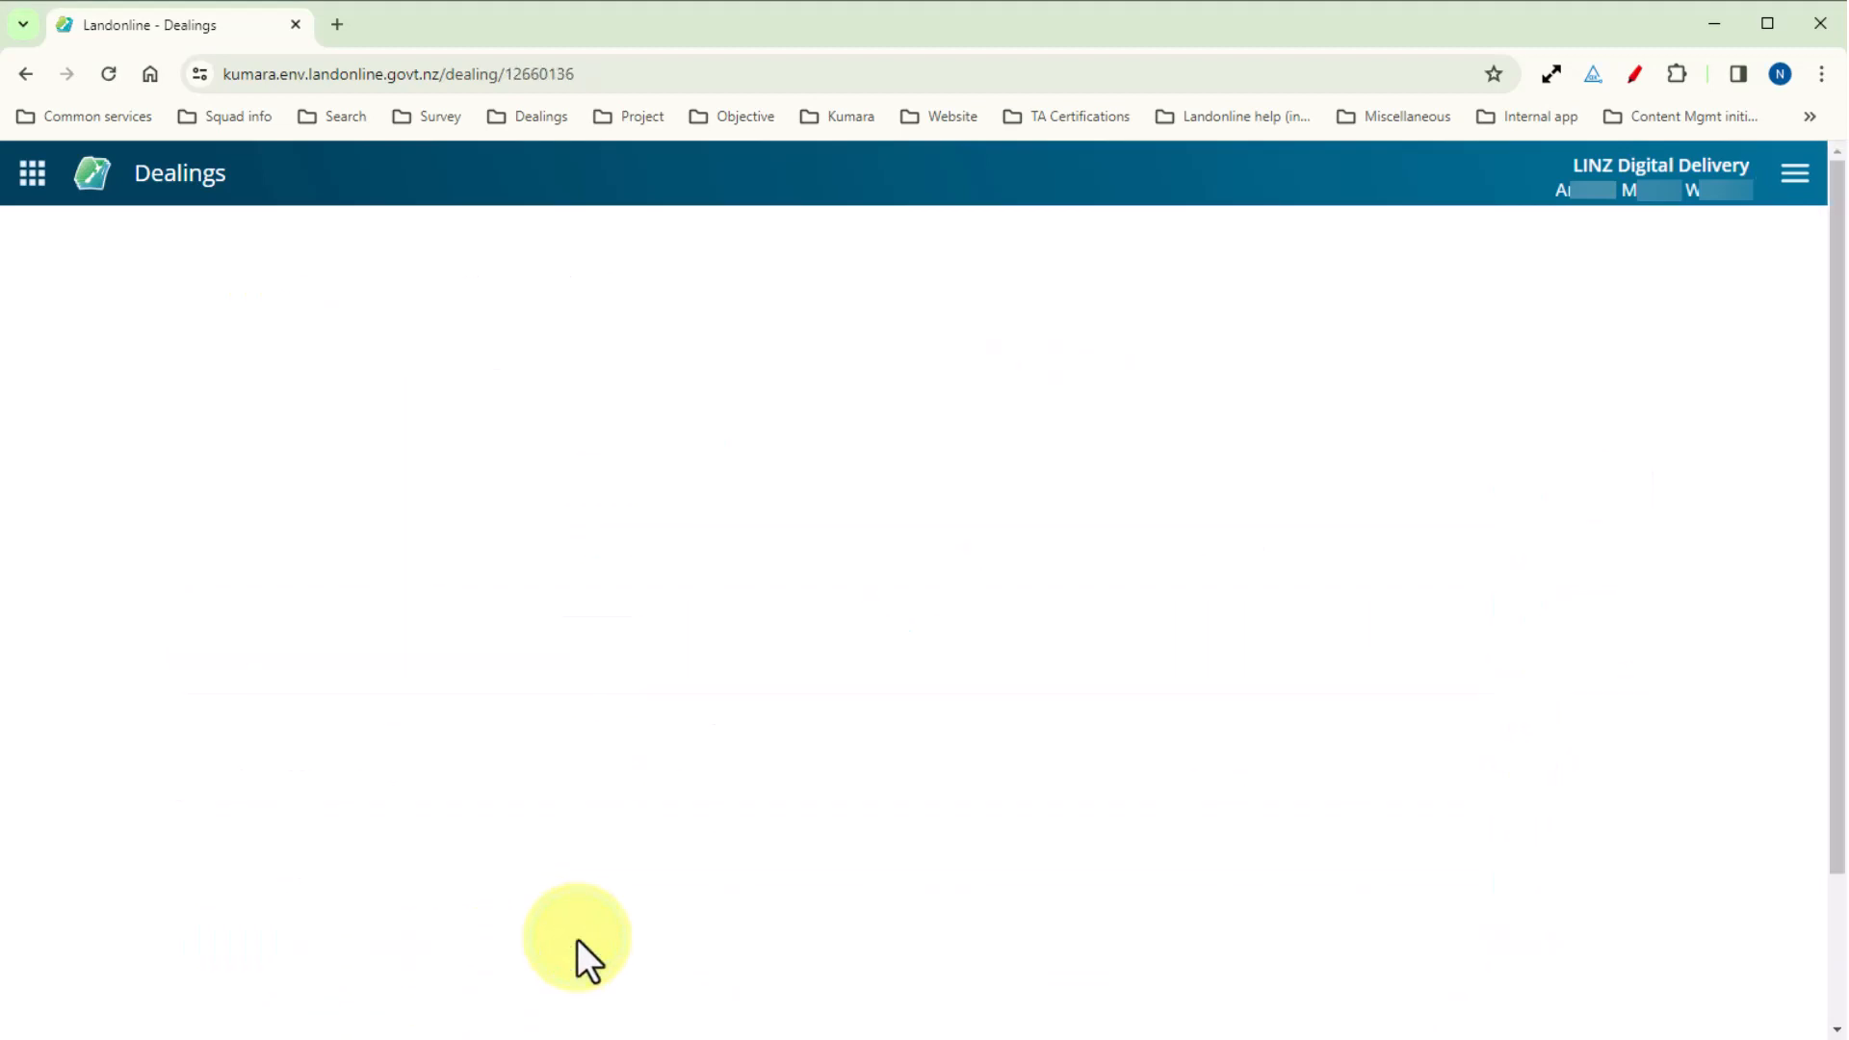
left_click(32, 233)
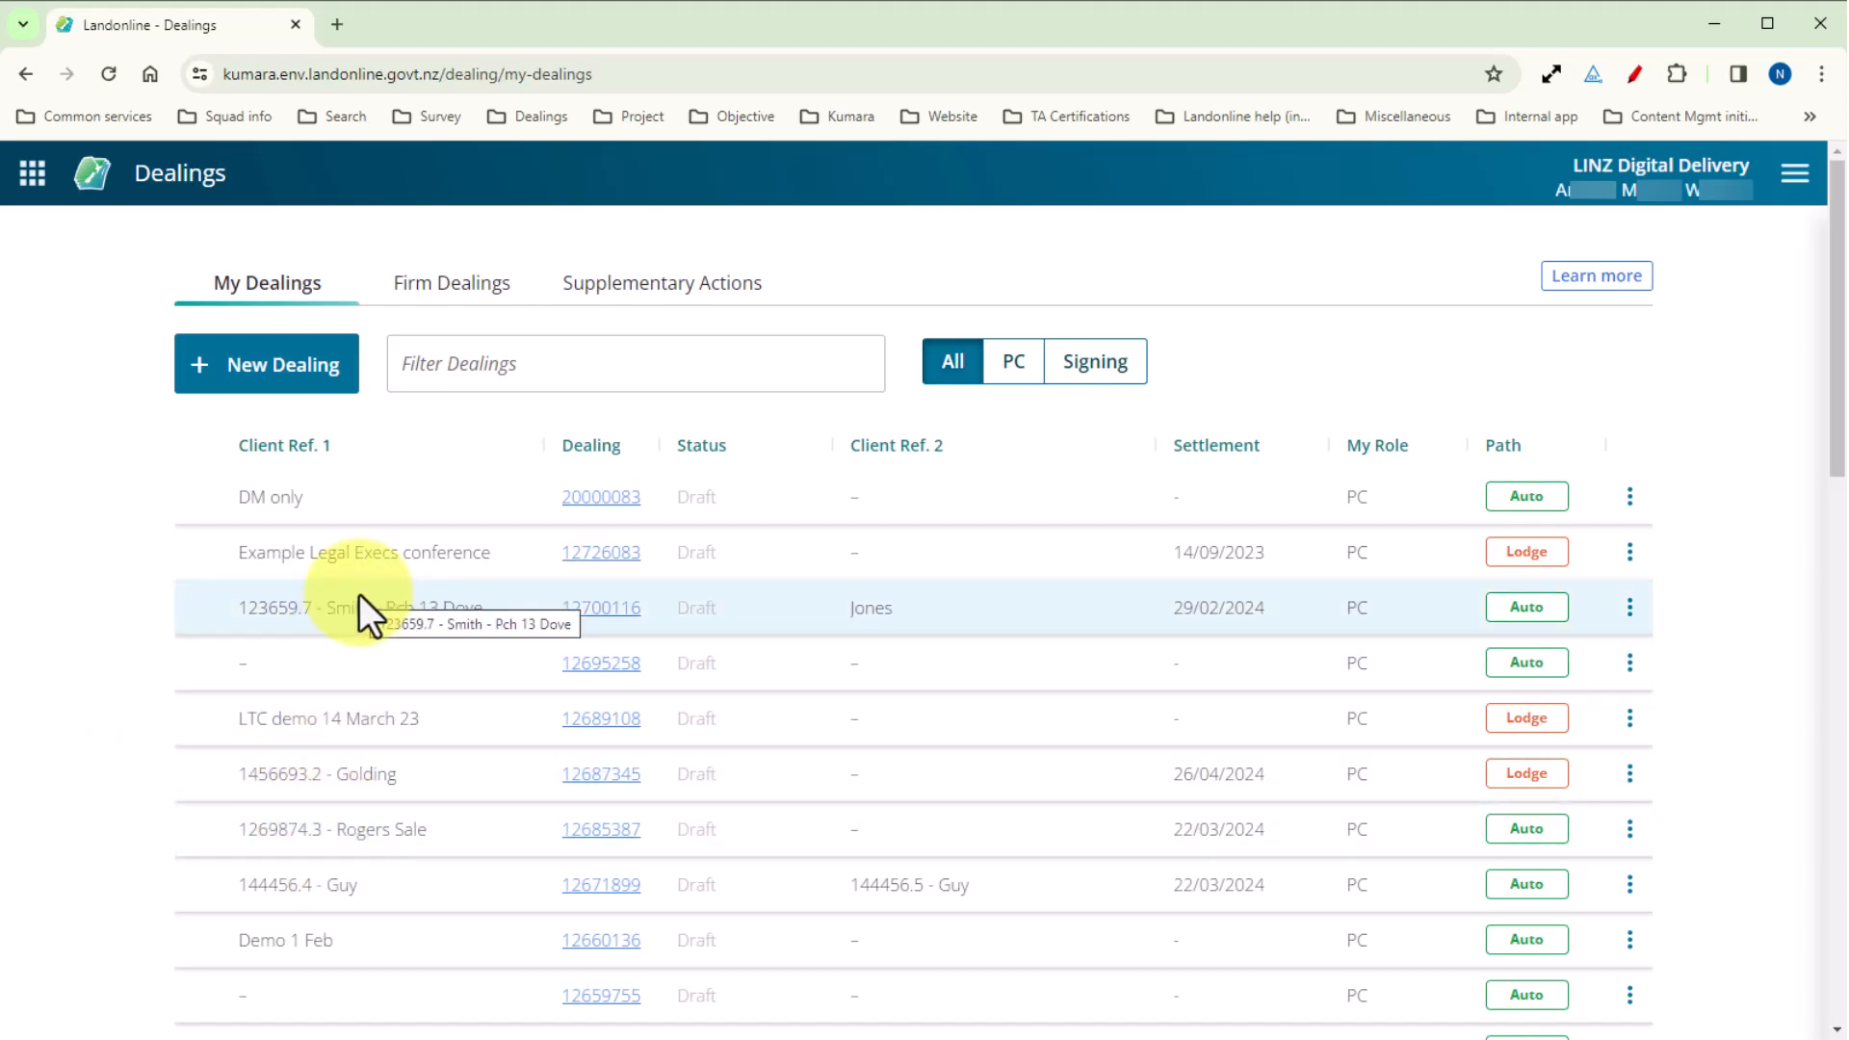
Open the dealing details of Example Legal Execs conference, preview them for printing, and cancel the print.
left_click(377, 570)
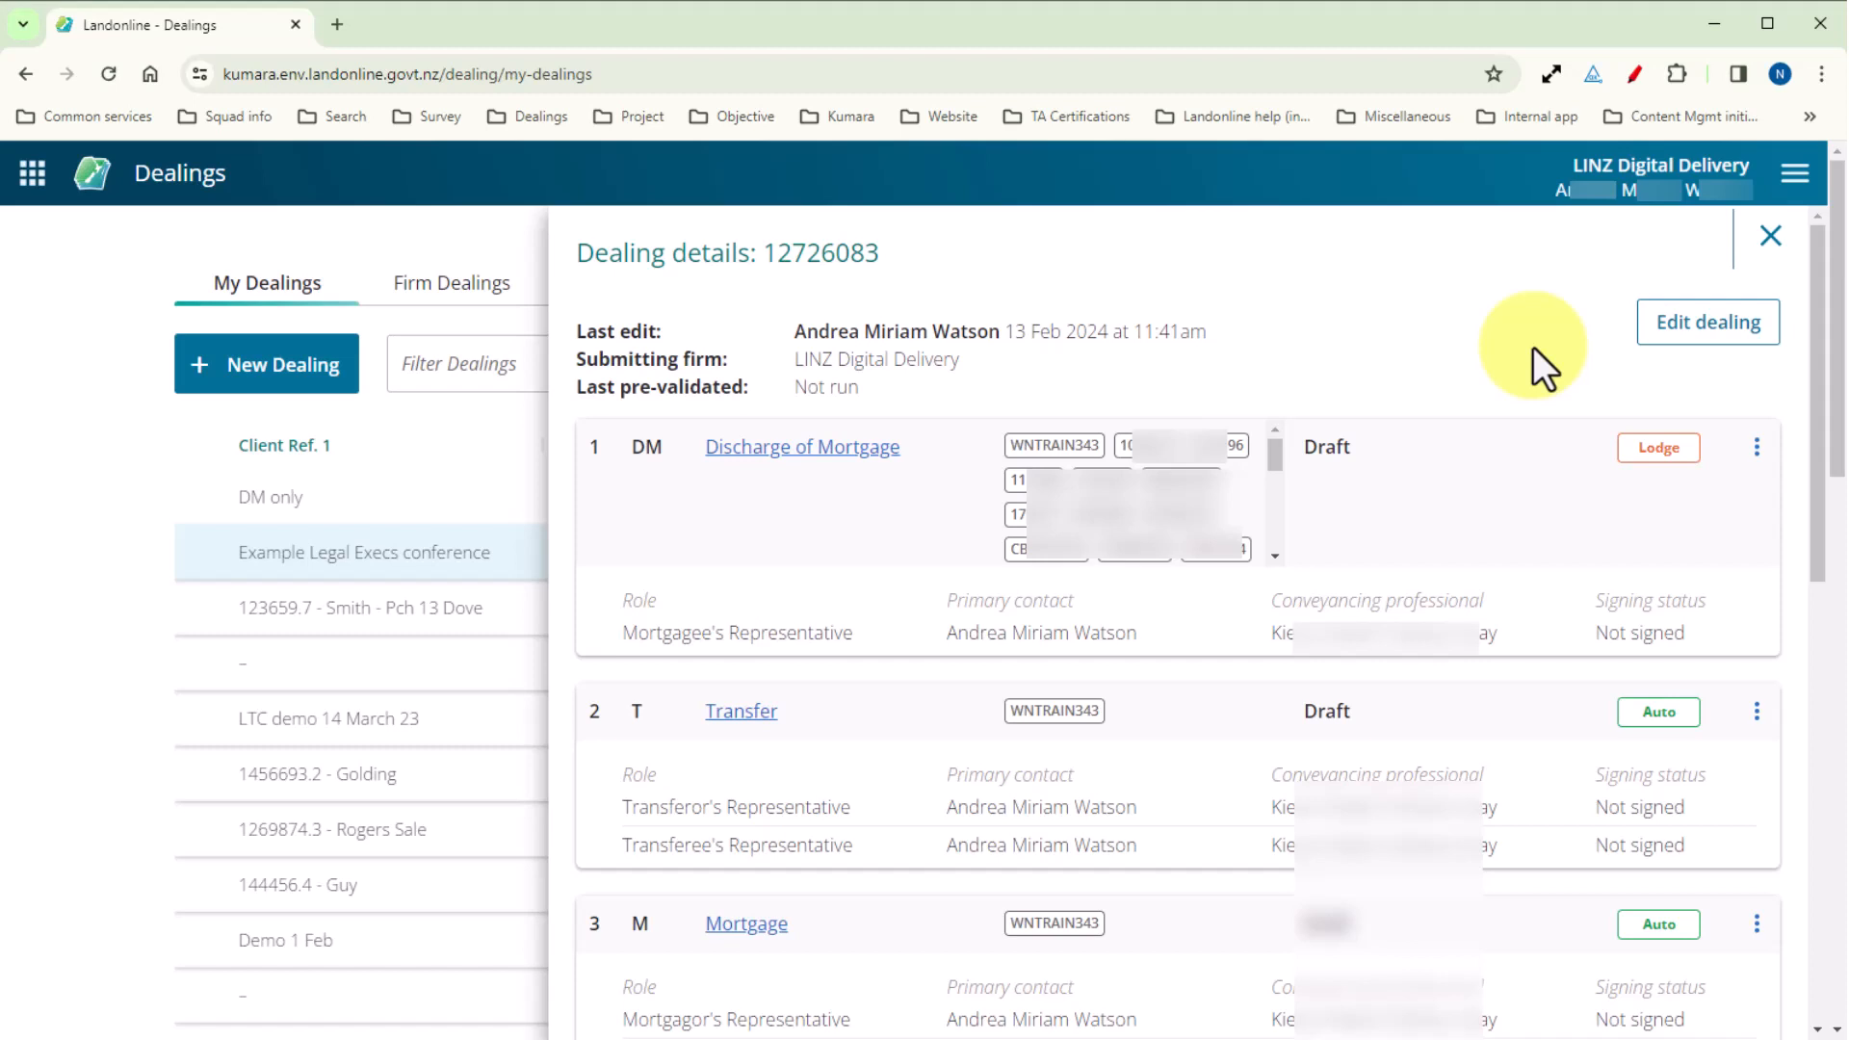
left_click(1817, 74)
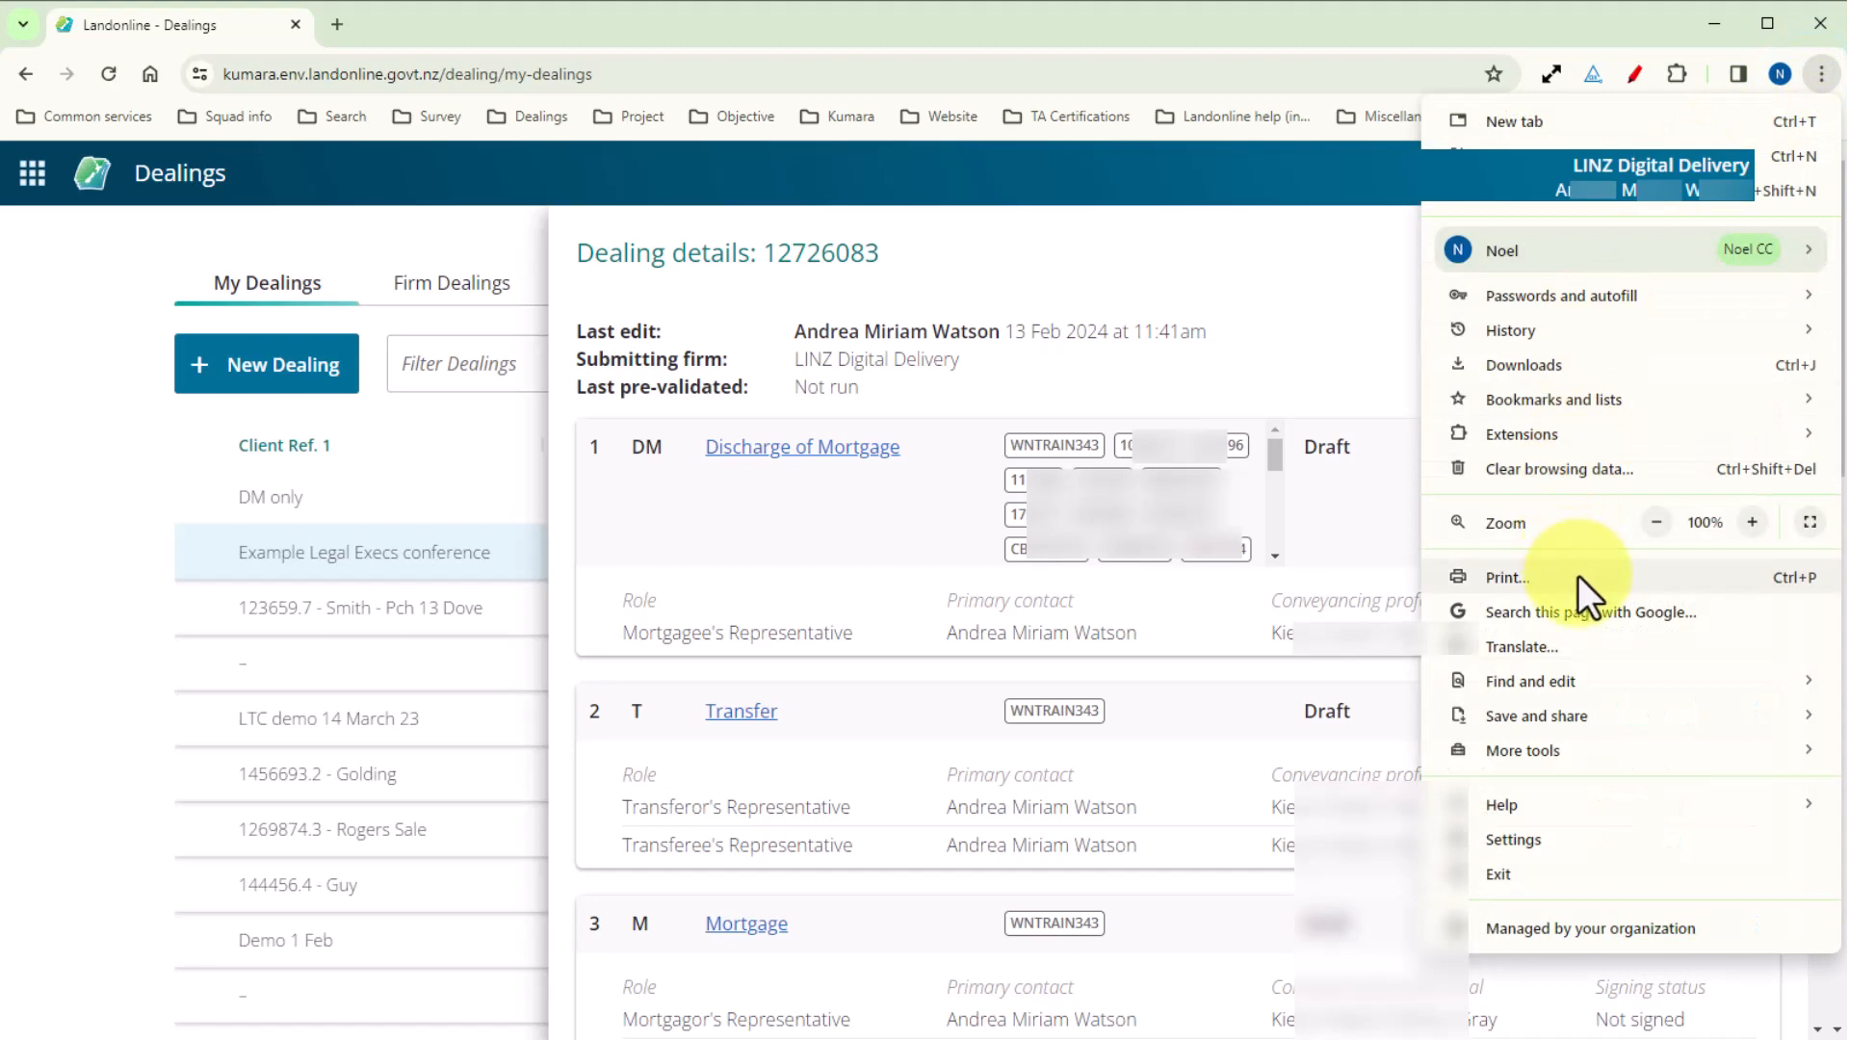
left_click(1287, 368)
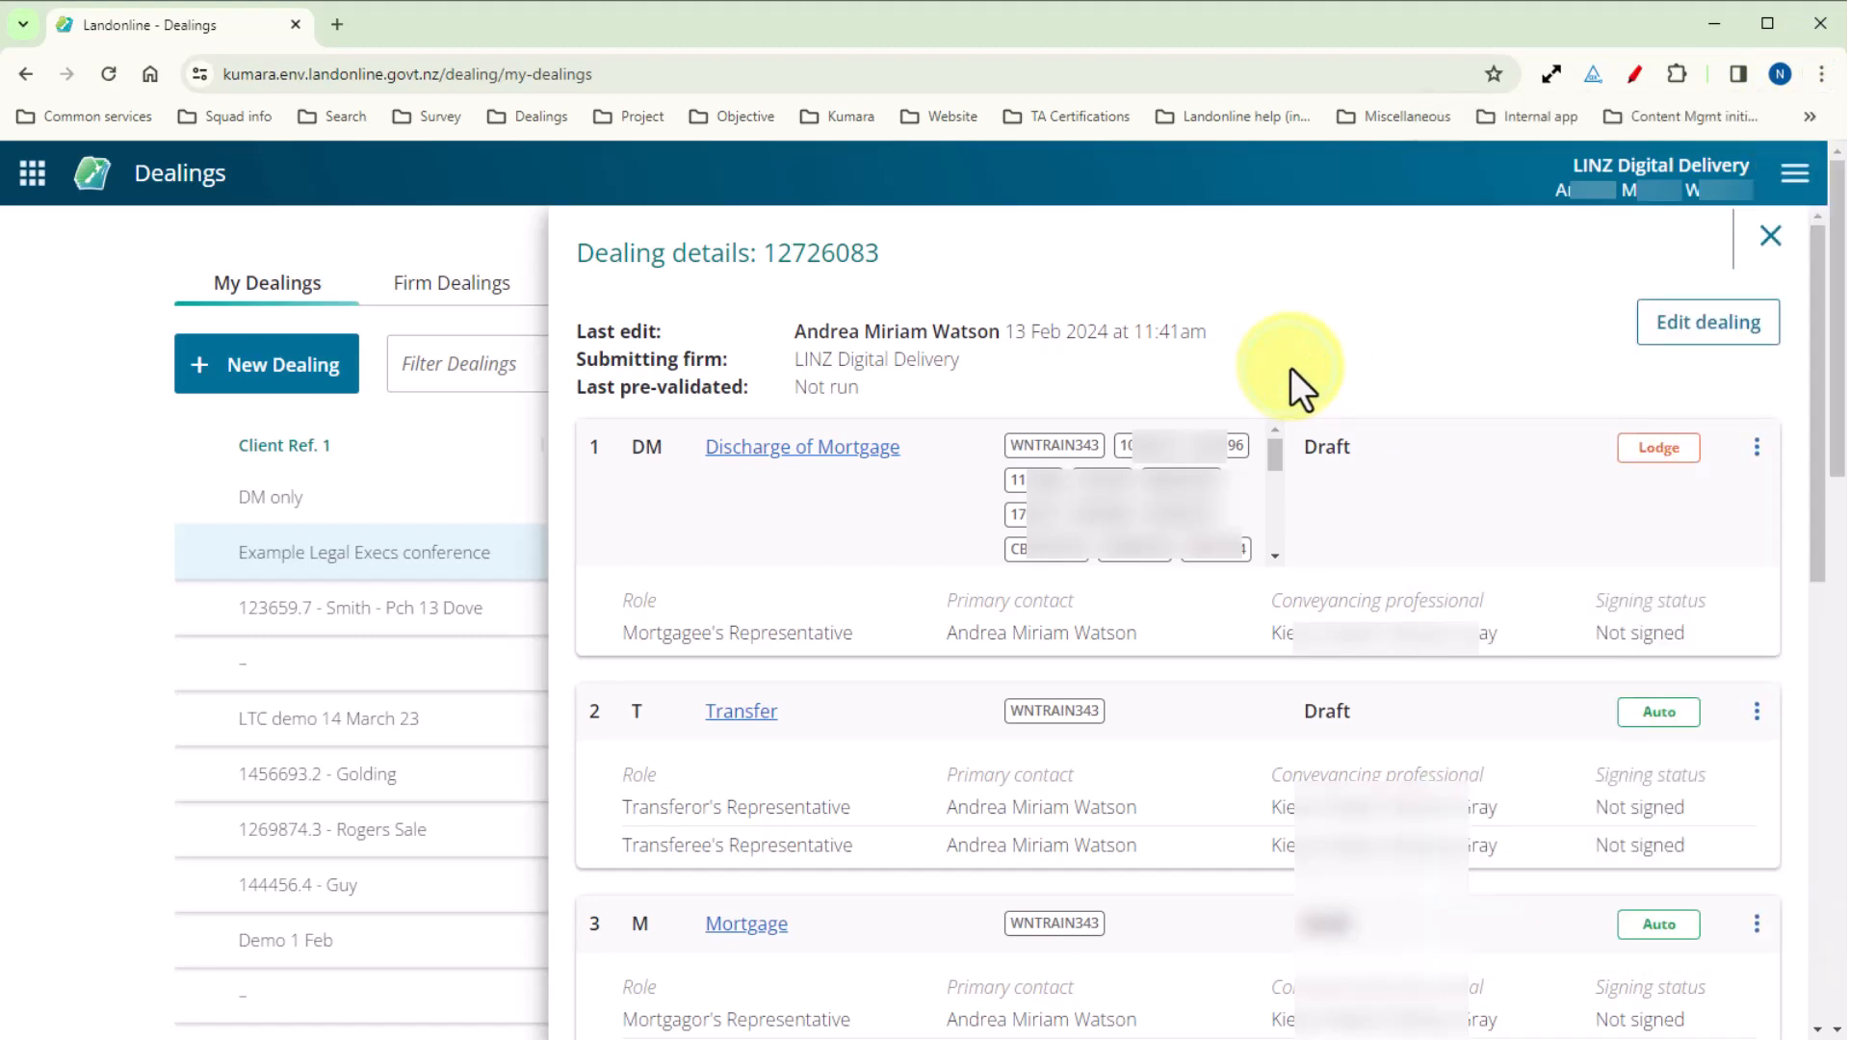
key("ctrl+p")
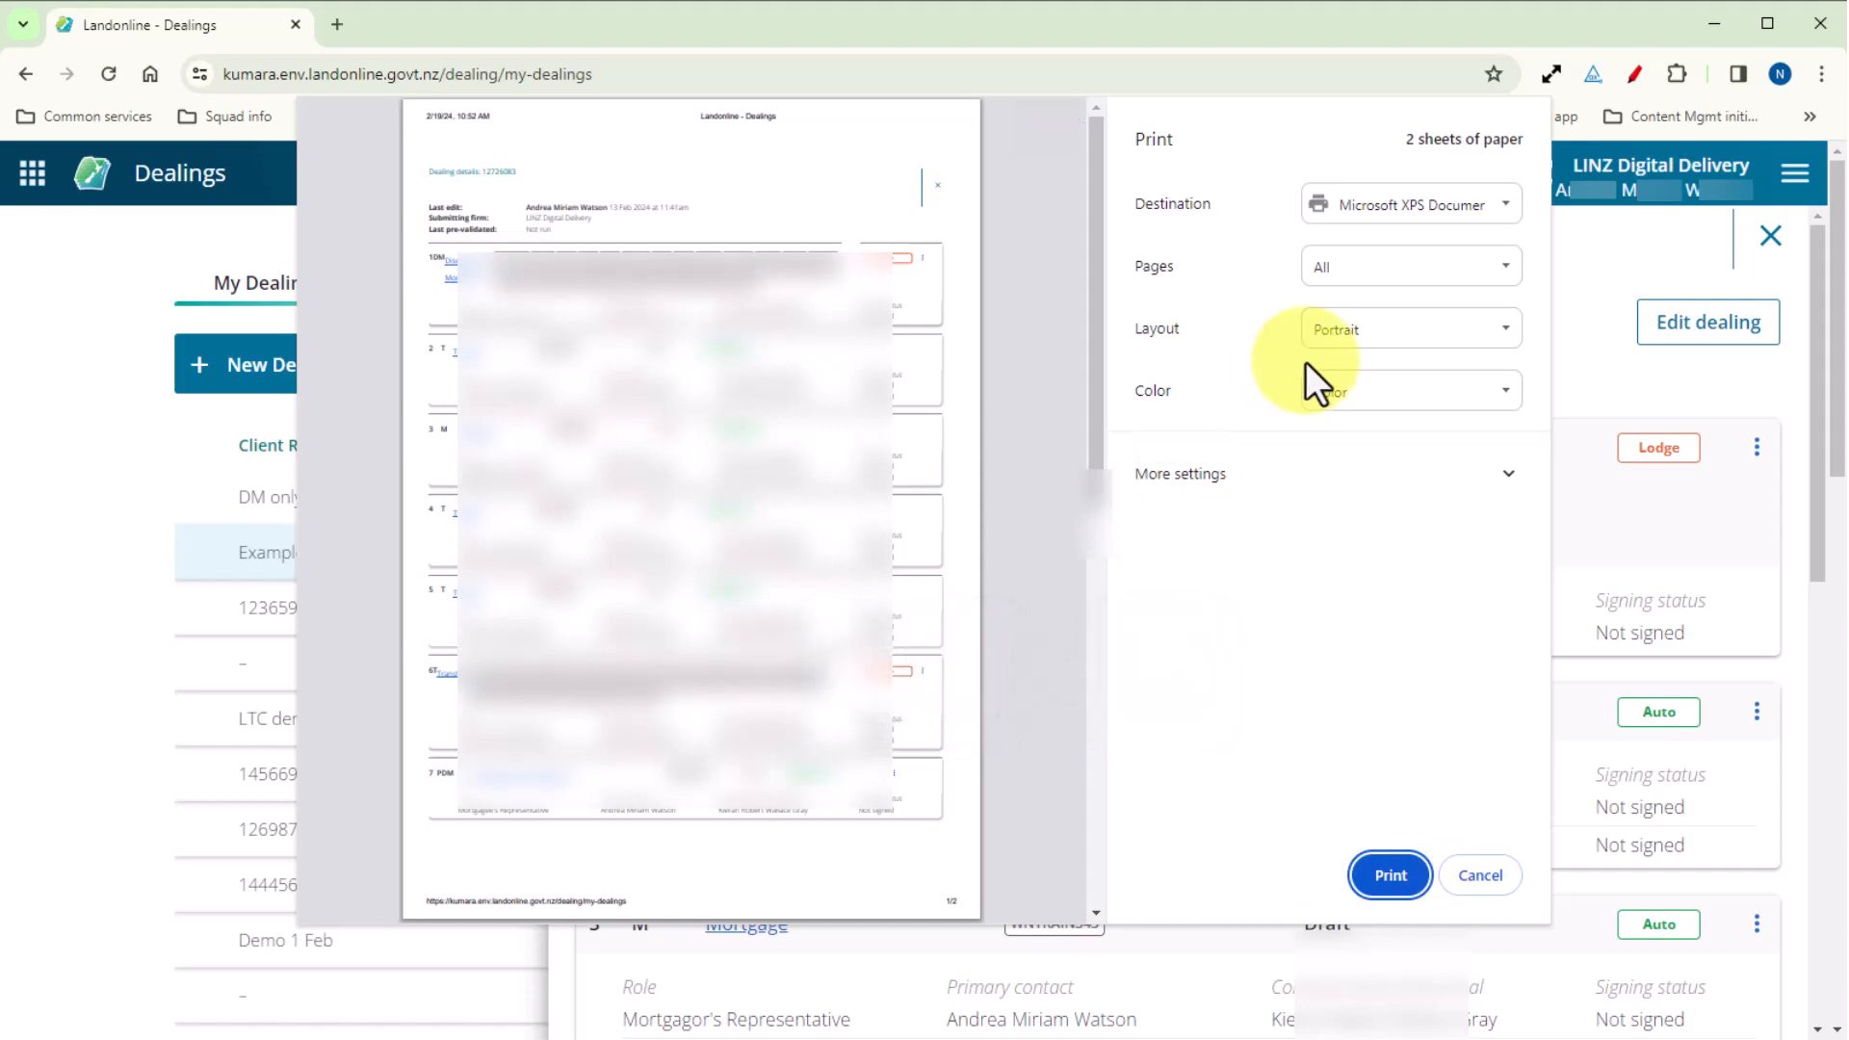
left_click(1476, 877)
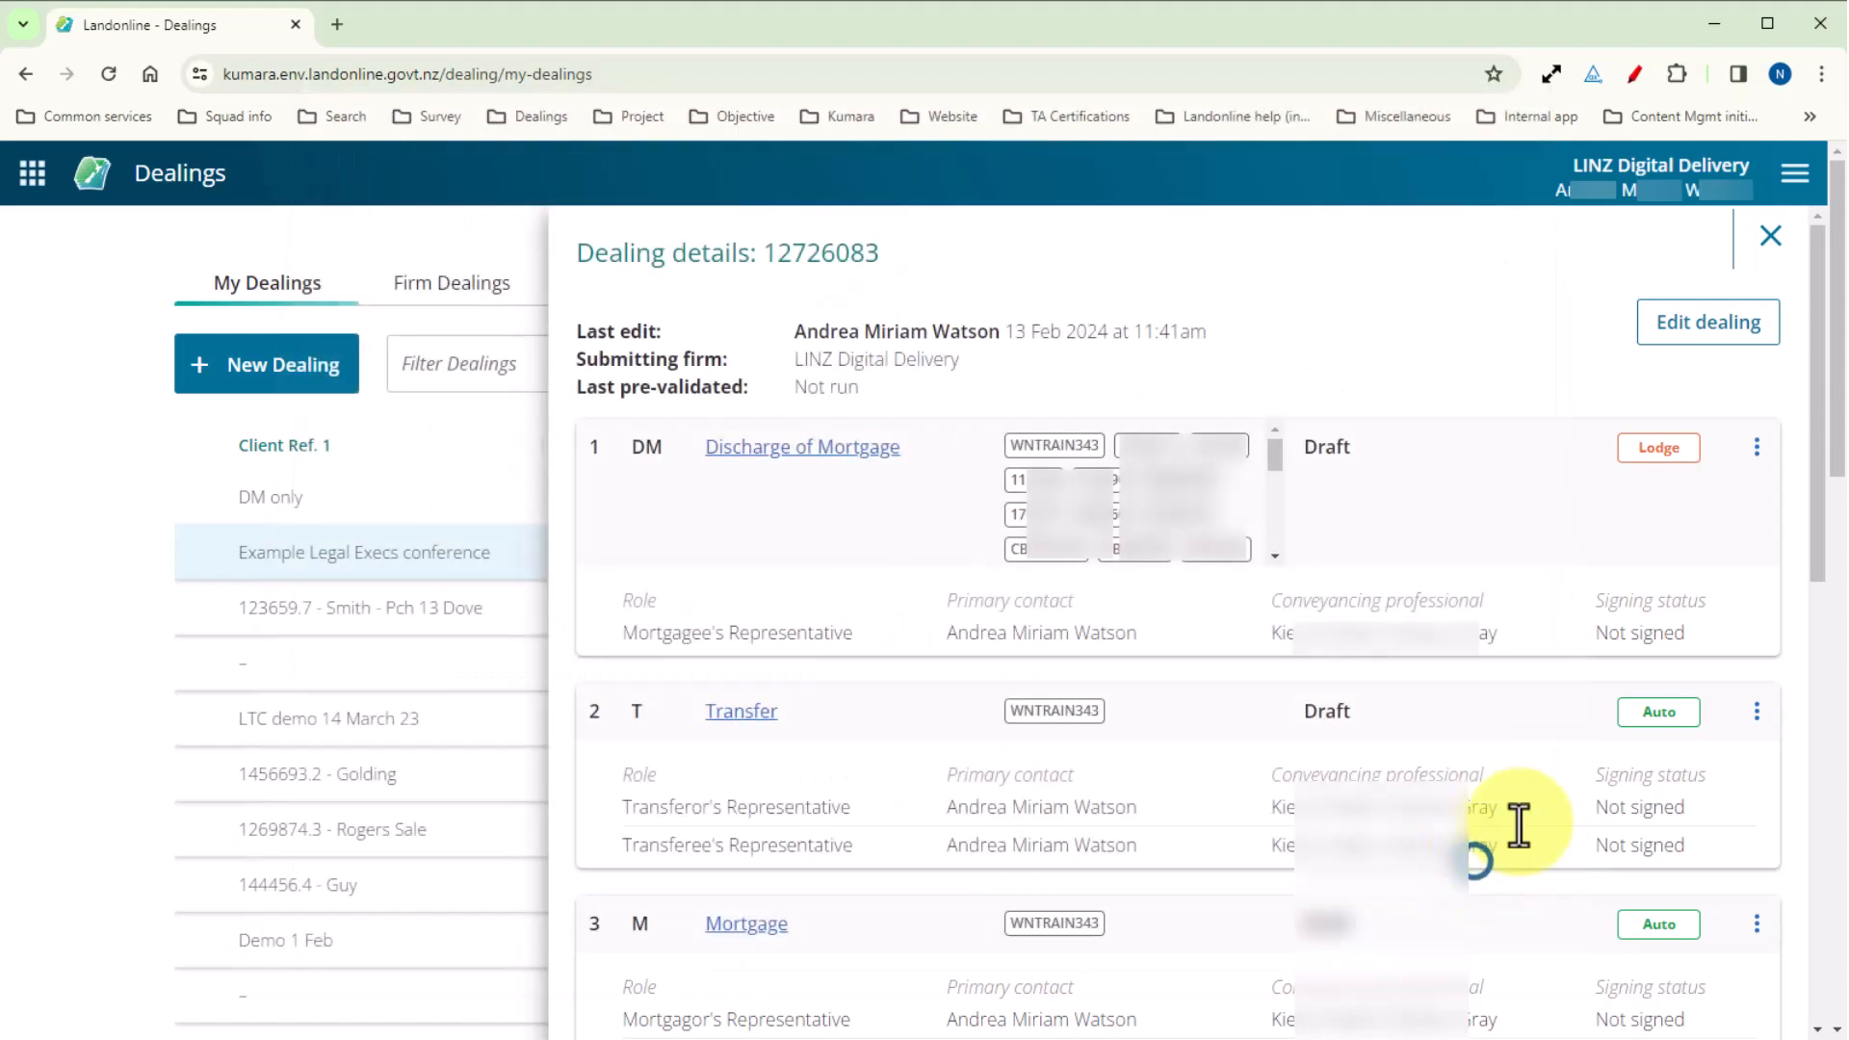
Close the dealing details and open the Landonline Search application in a separate browser tab.
left_click(1763, 252)
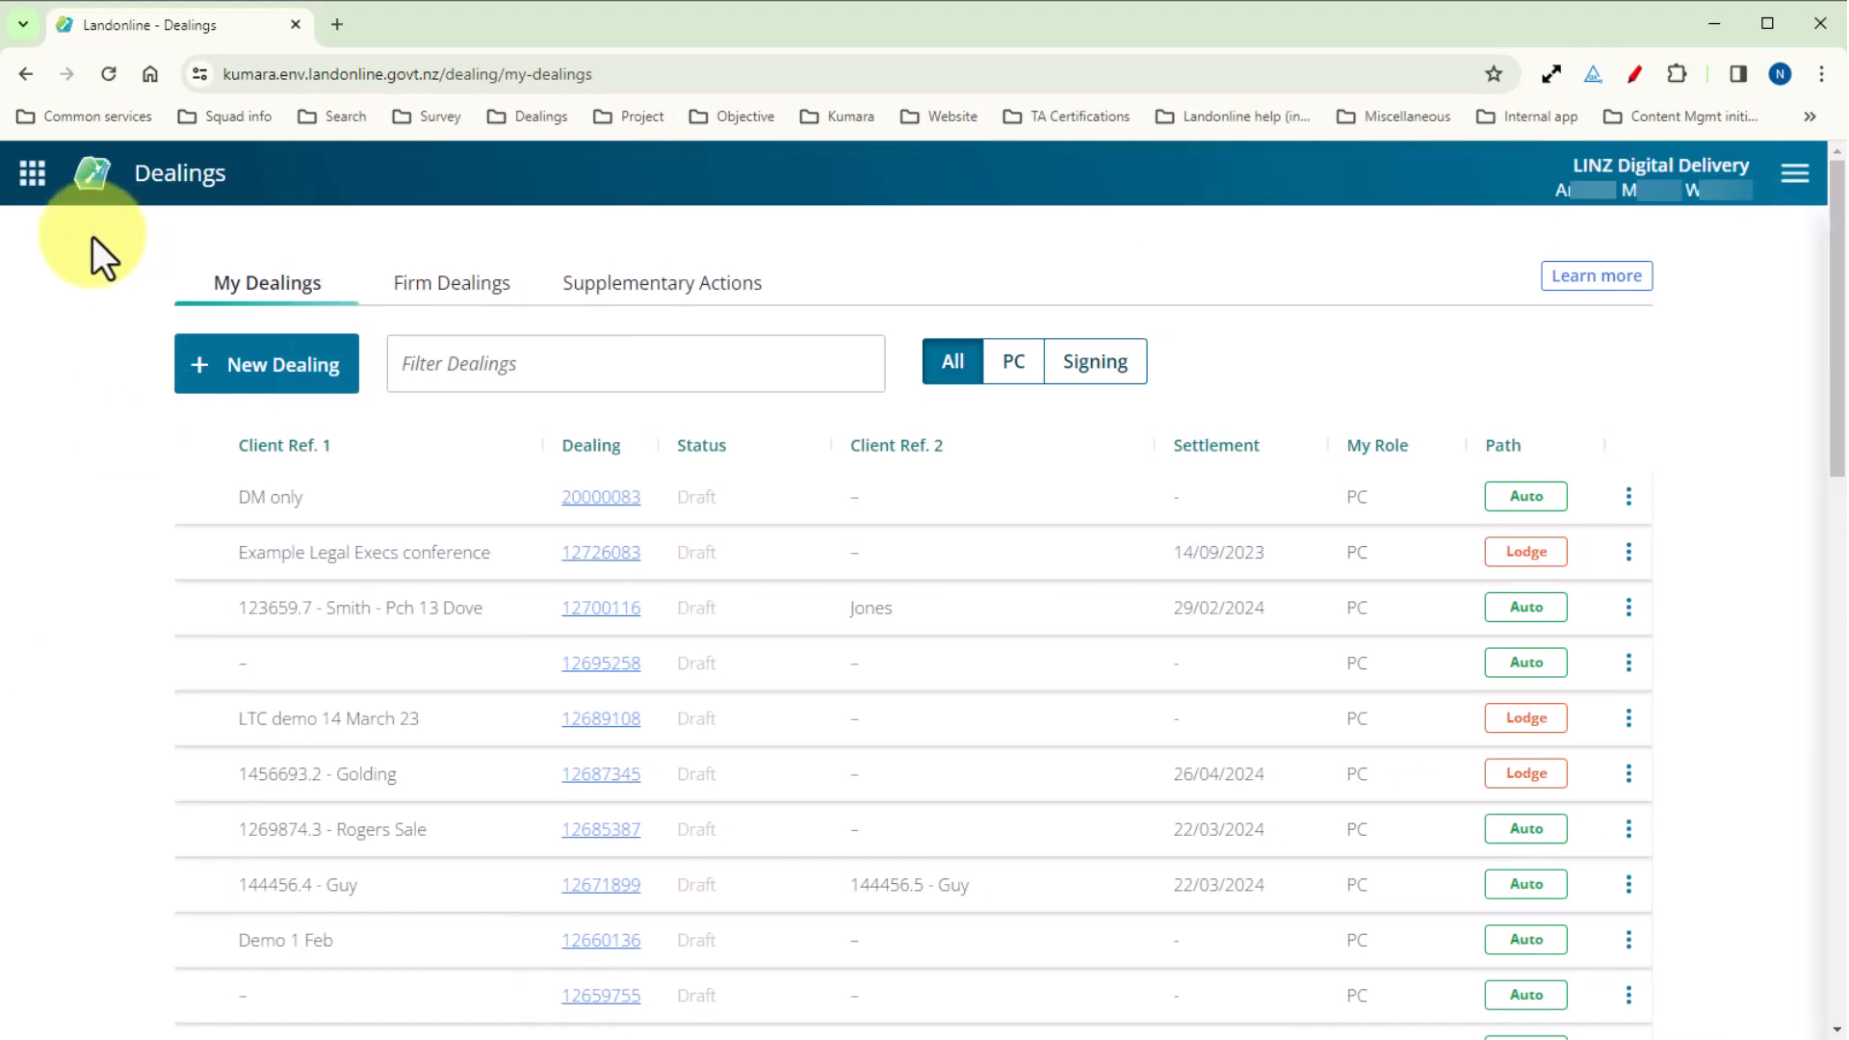
left_click(31, 197)
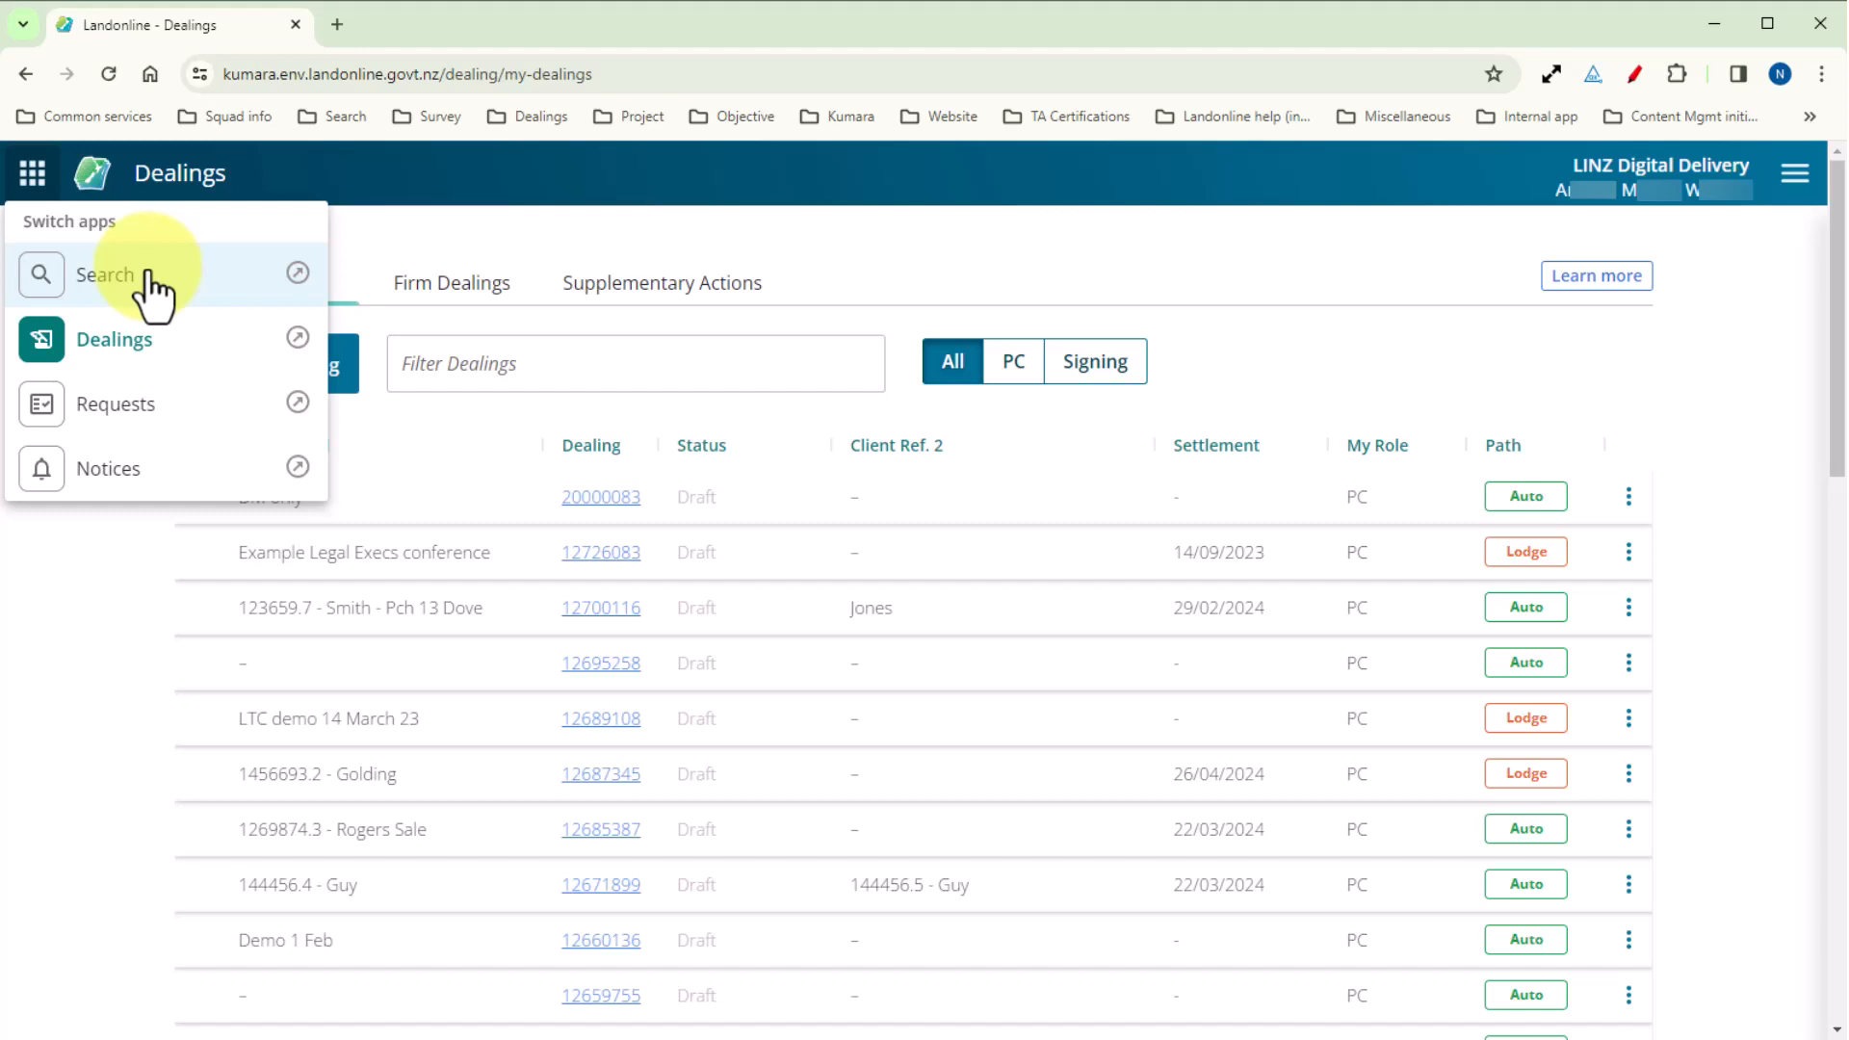
left_click(297, 273)
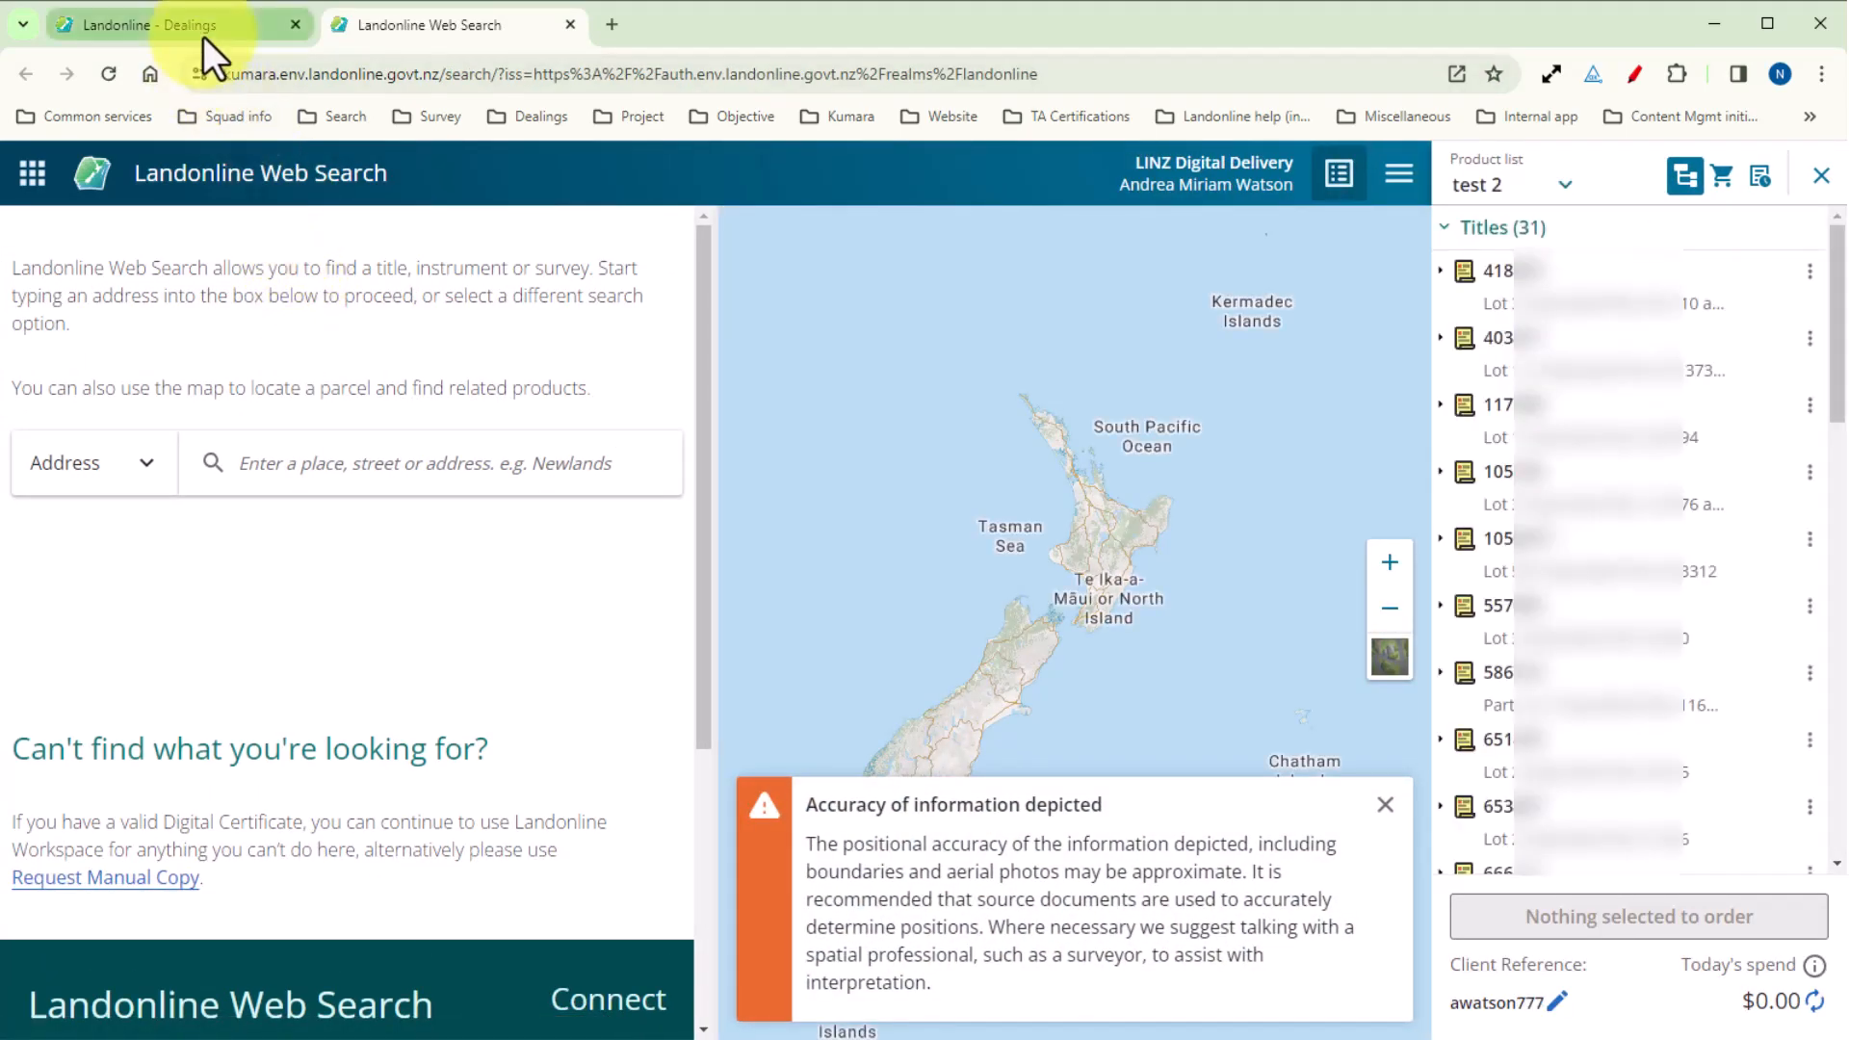
Return to the Dealings application, open its What's new page, and read through the latest Dealings updates.
left_click(204, 36)
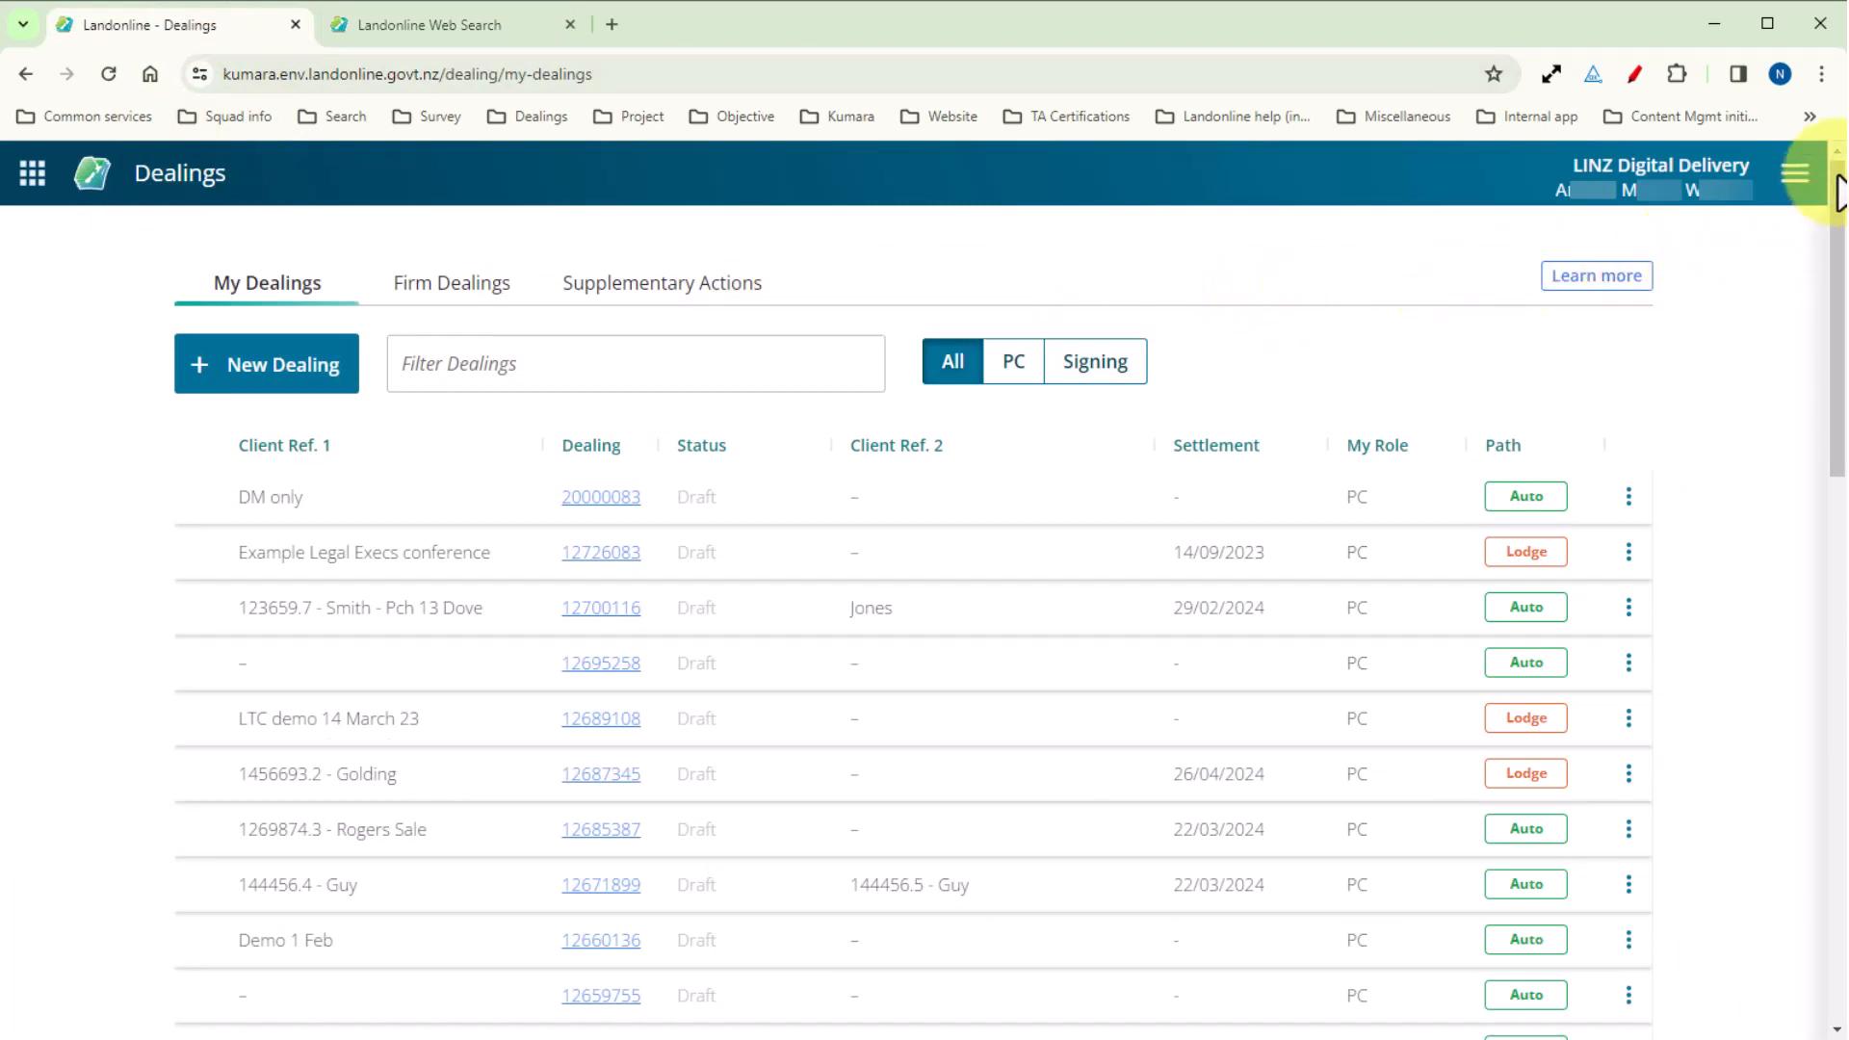
left_click(1795, 173)
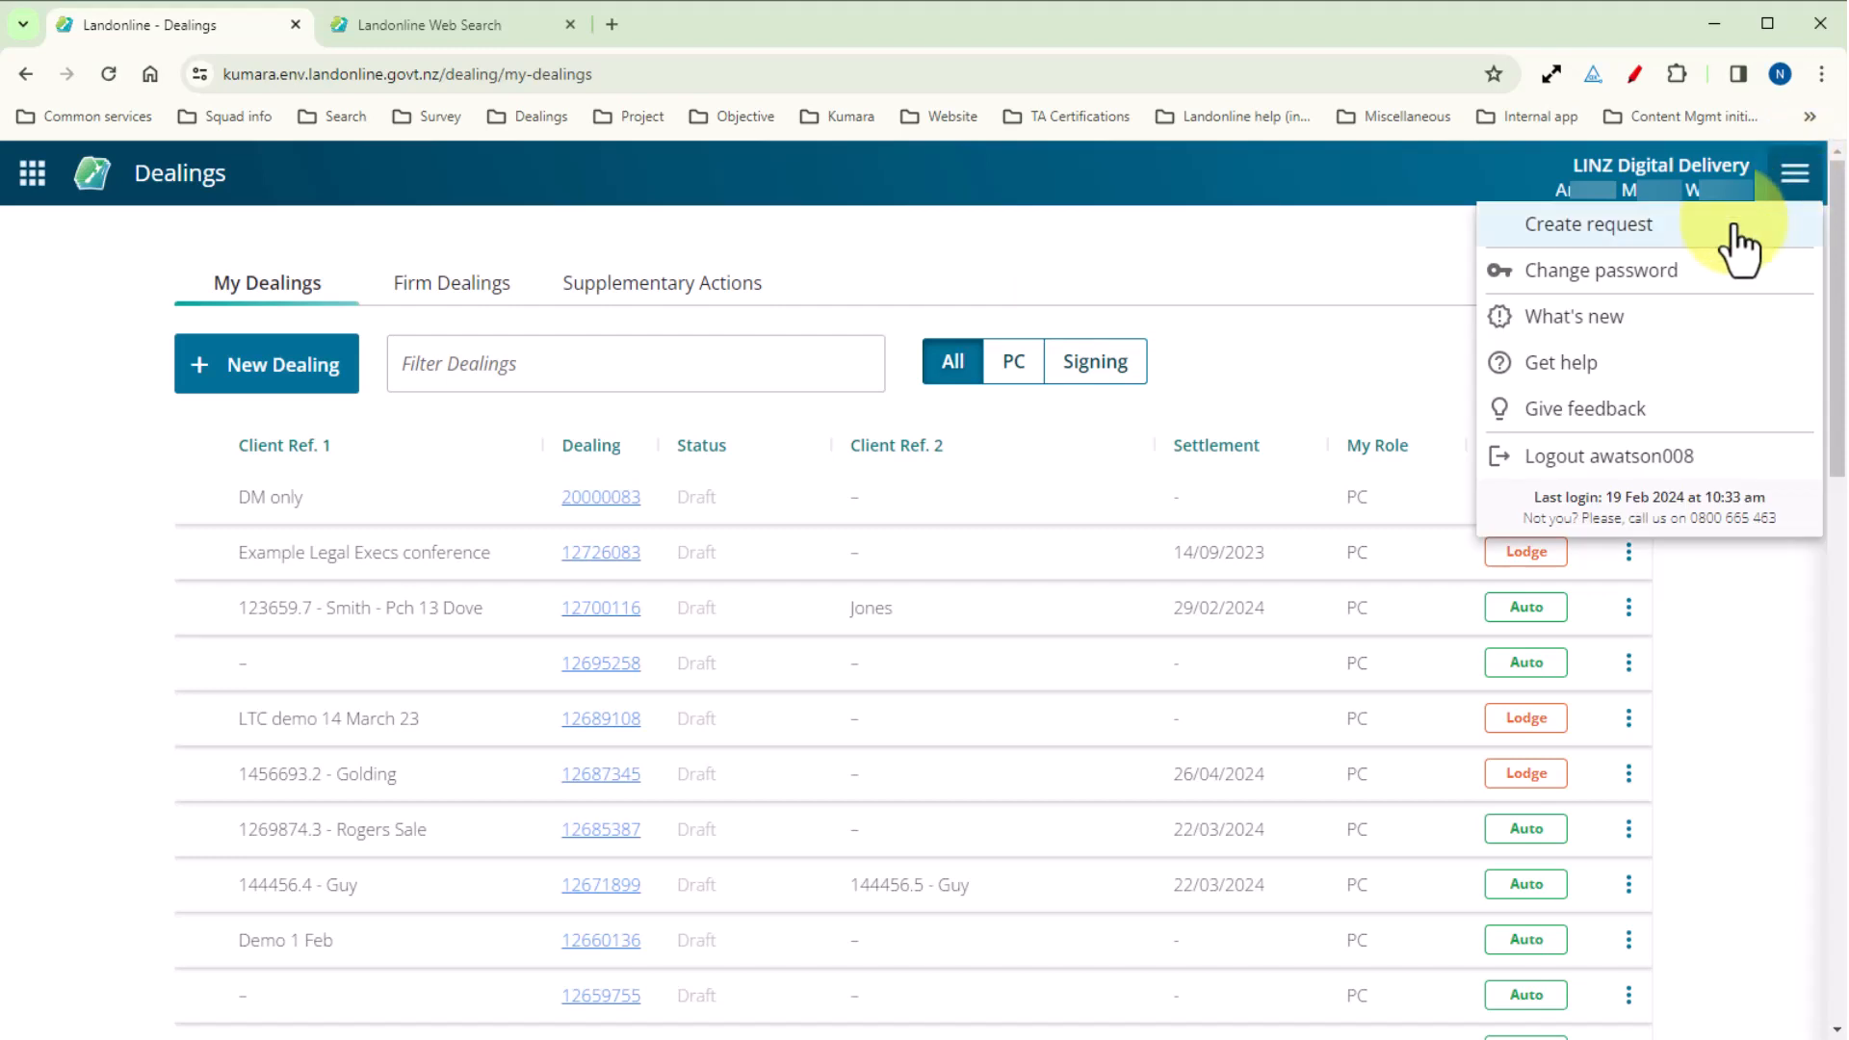
left_click(1667, 332)
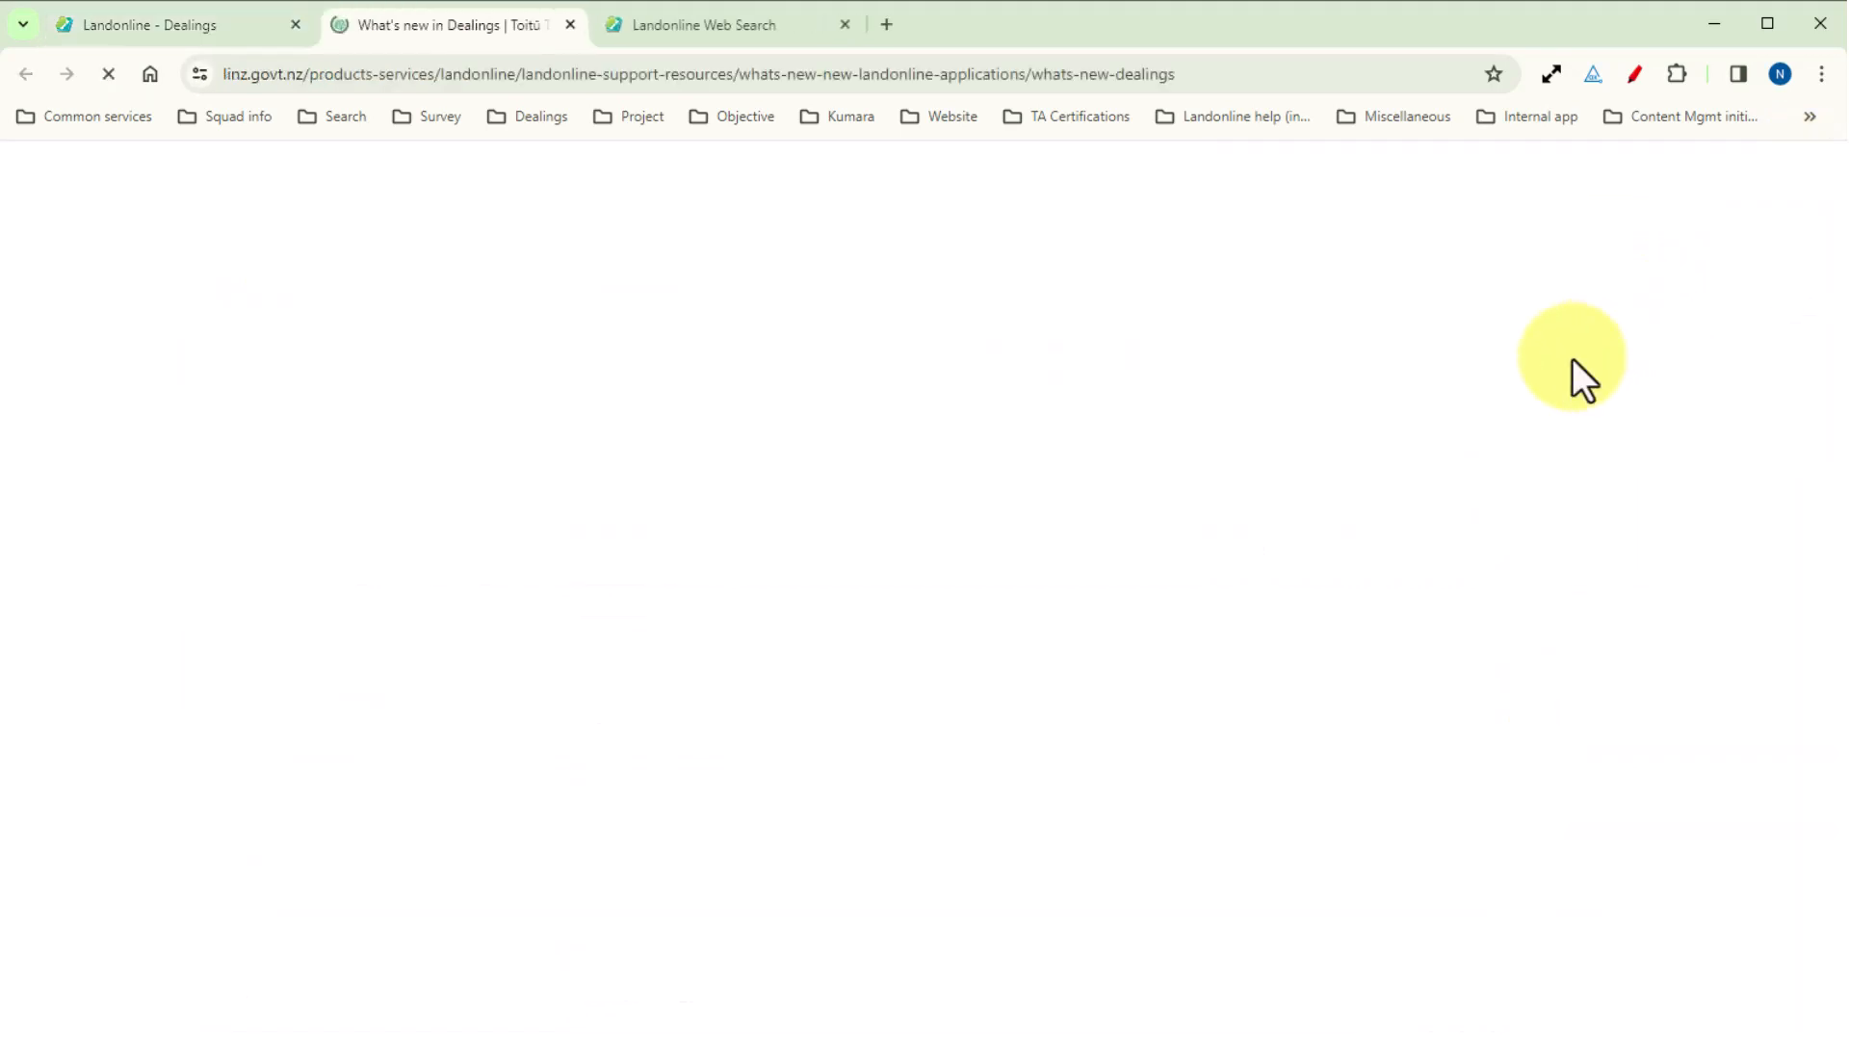
scroll(1571, 356, "down", 5)
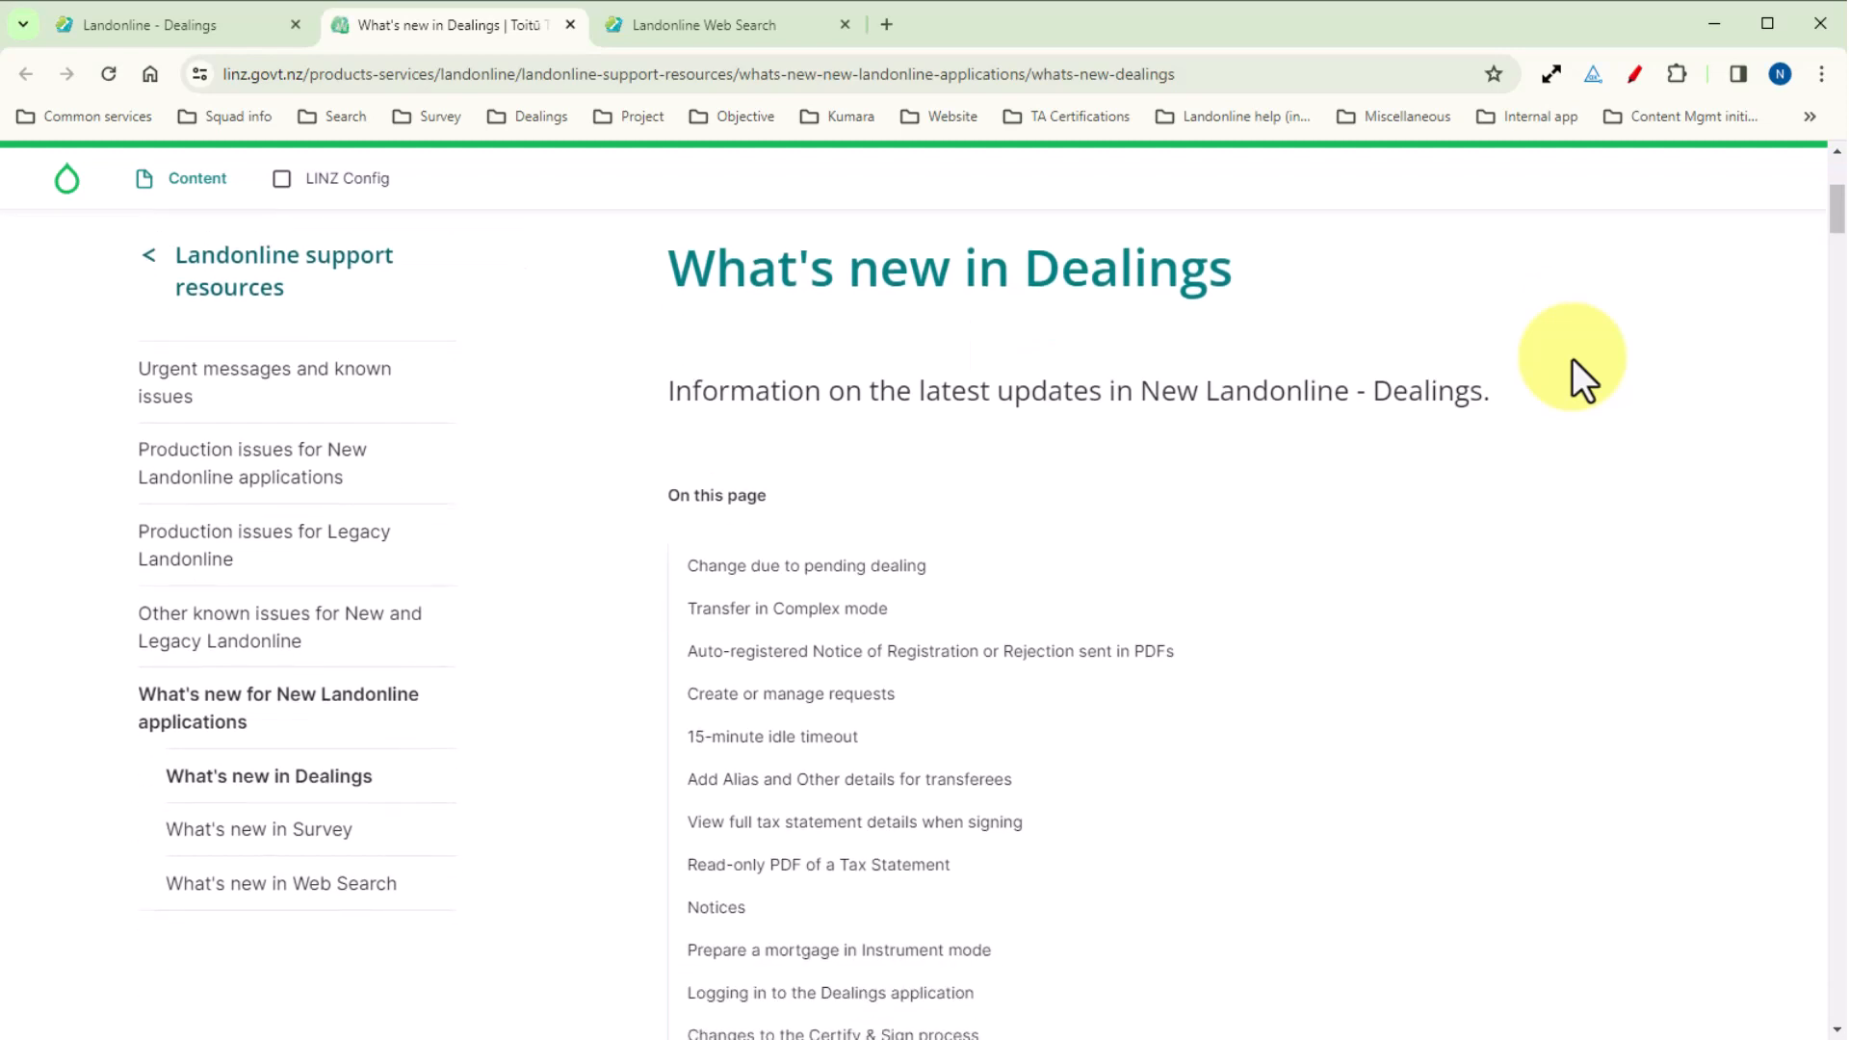
scroll(1572, 358, "down", 3)
scroll(1571, 356, "down", 12)
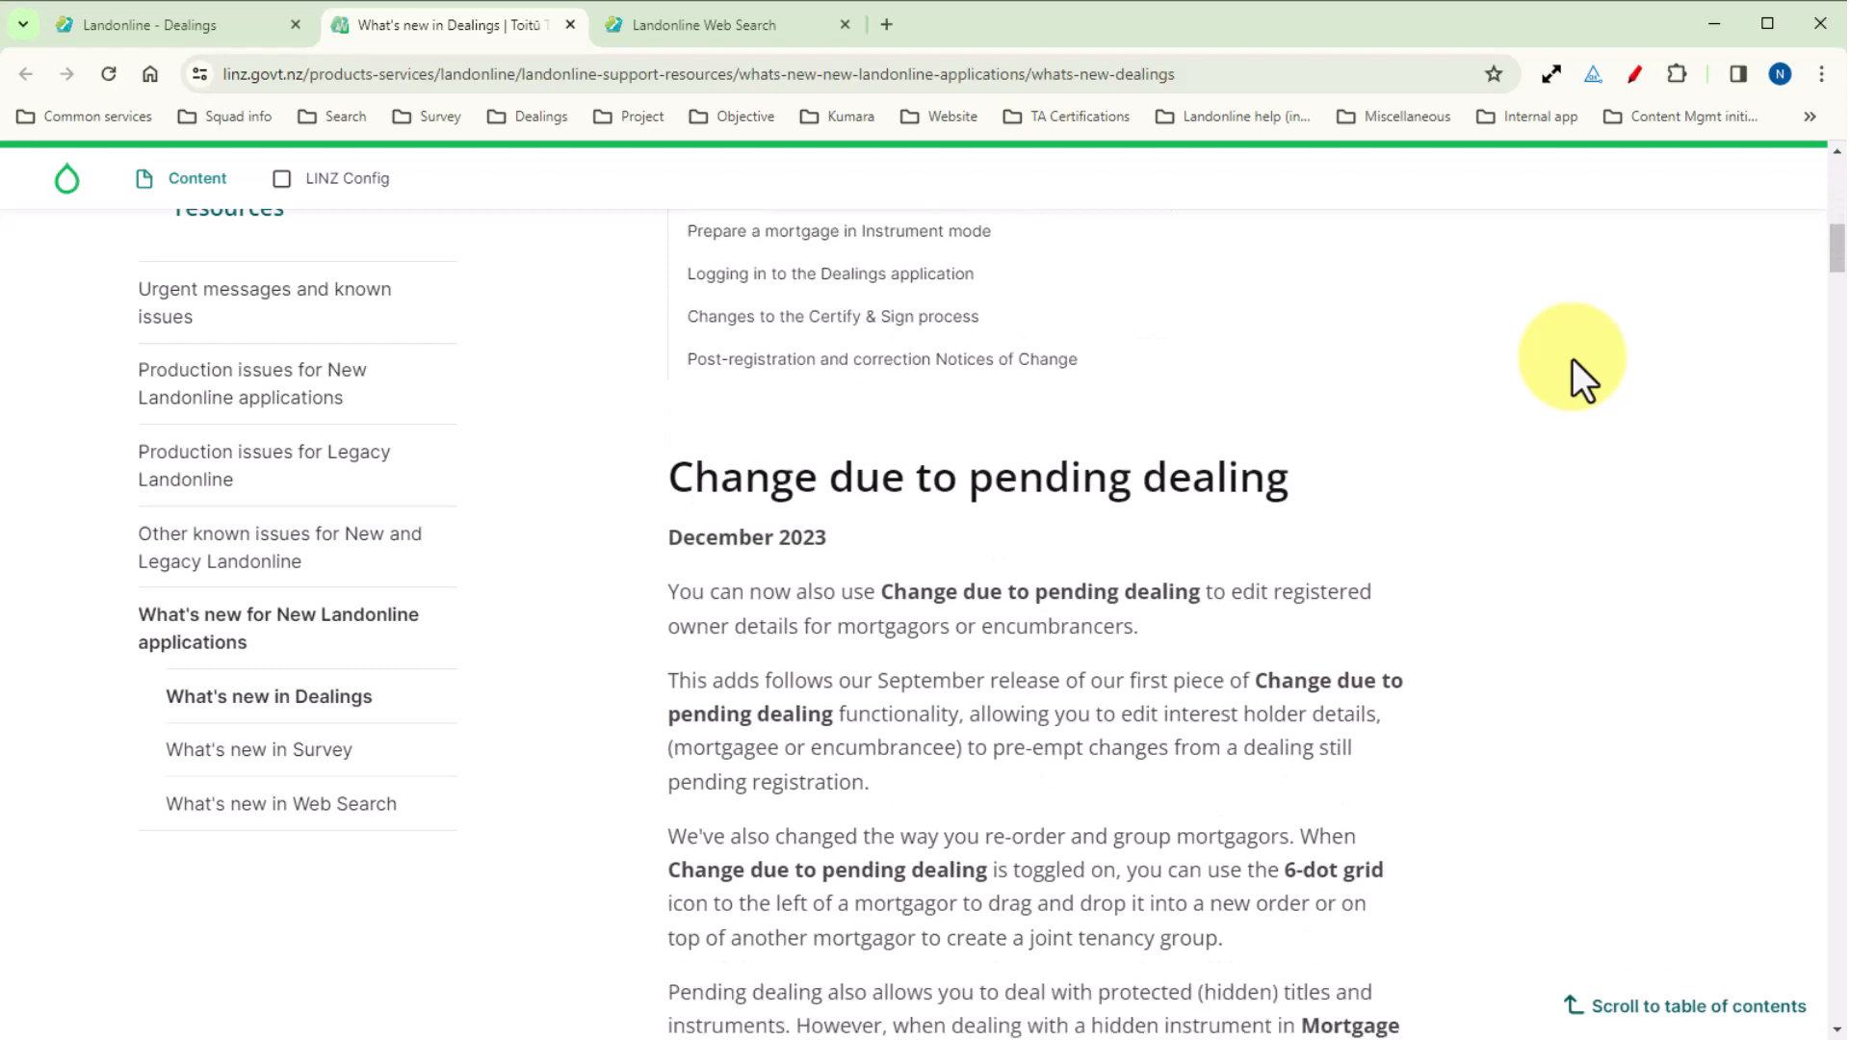
scroll(1573, 360, "down", 12)
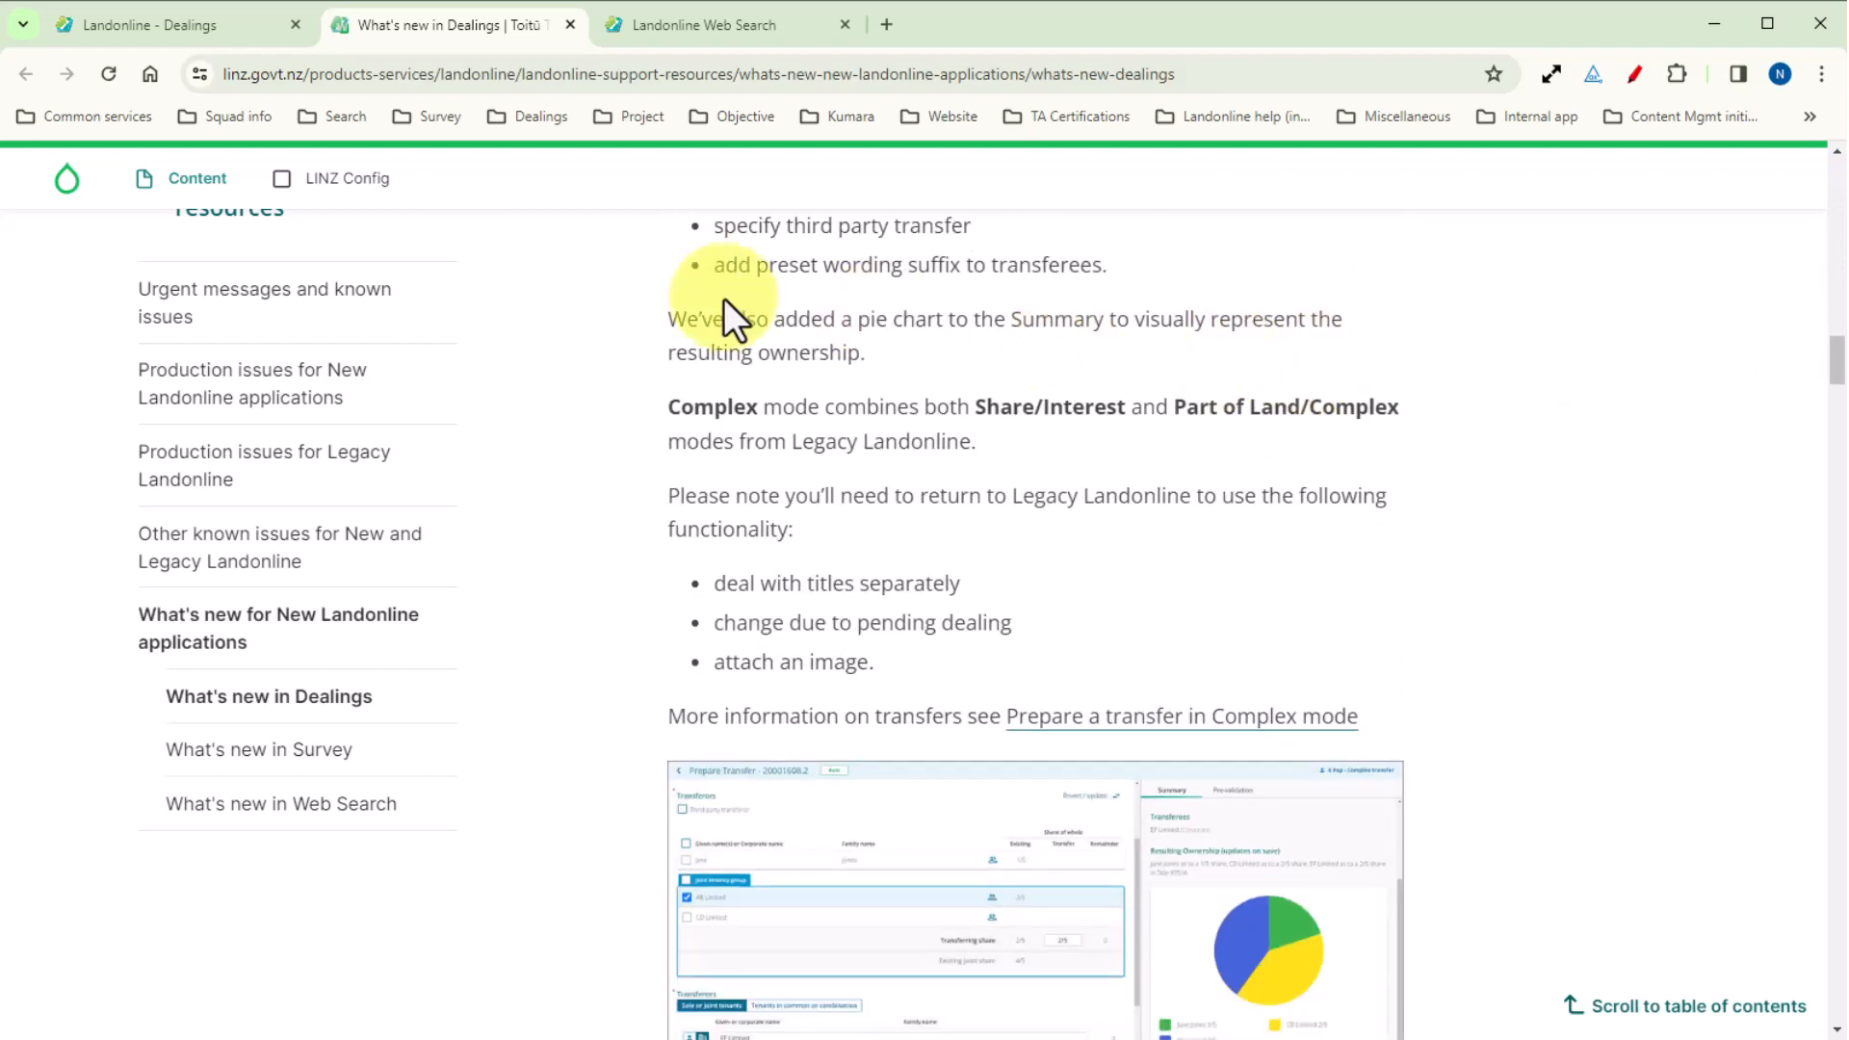
Open the production issues for New Landonline applications, go to those for Dealings, and read through the listed issues.
left_click(280, 383)
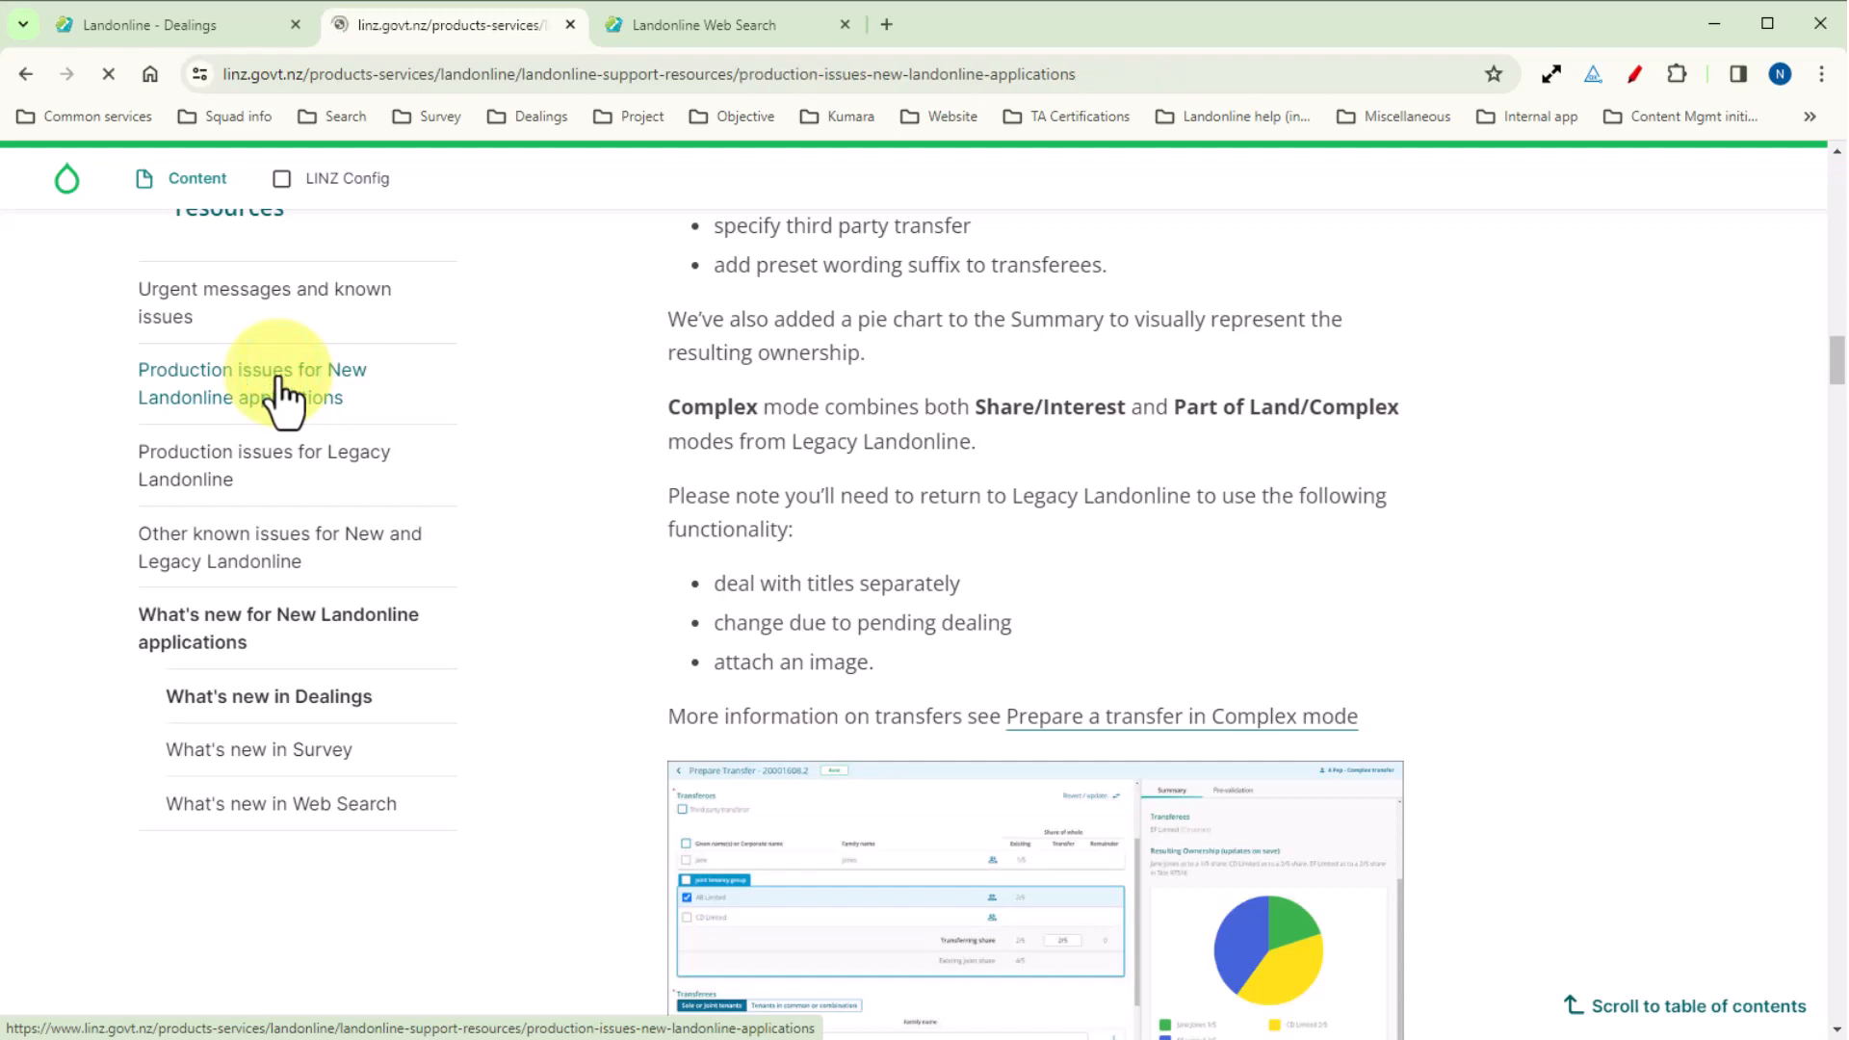
scroll(318, 551, "down", 3)
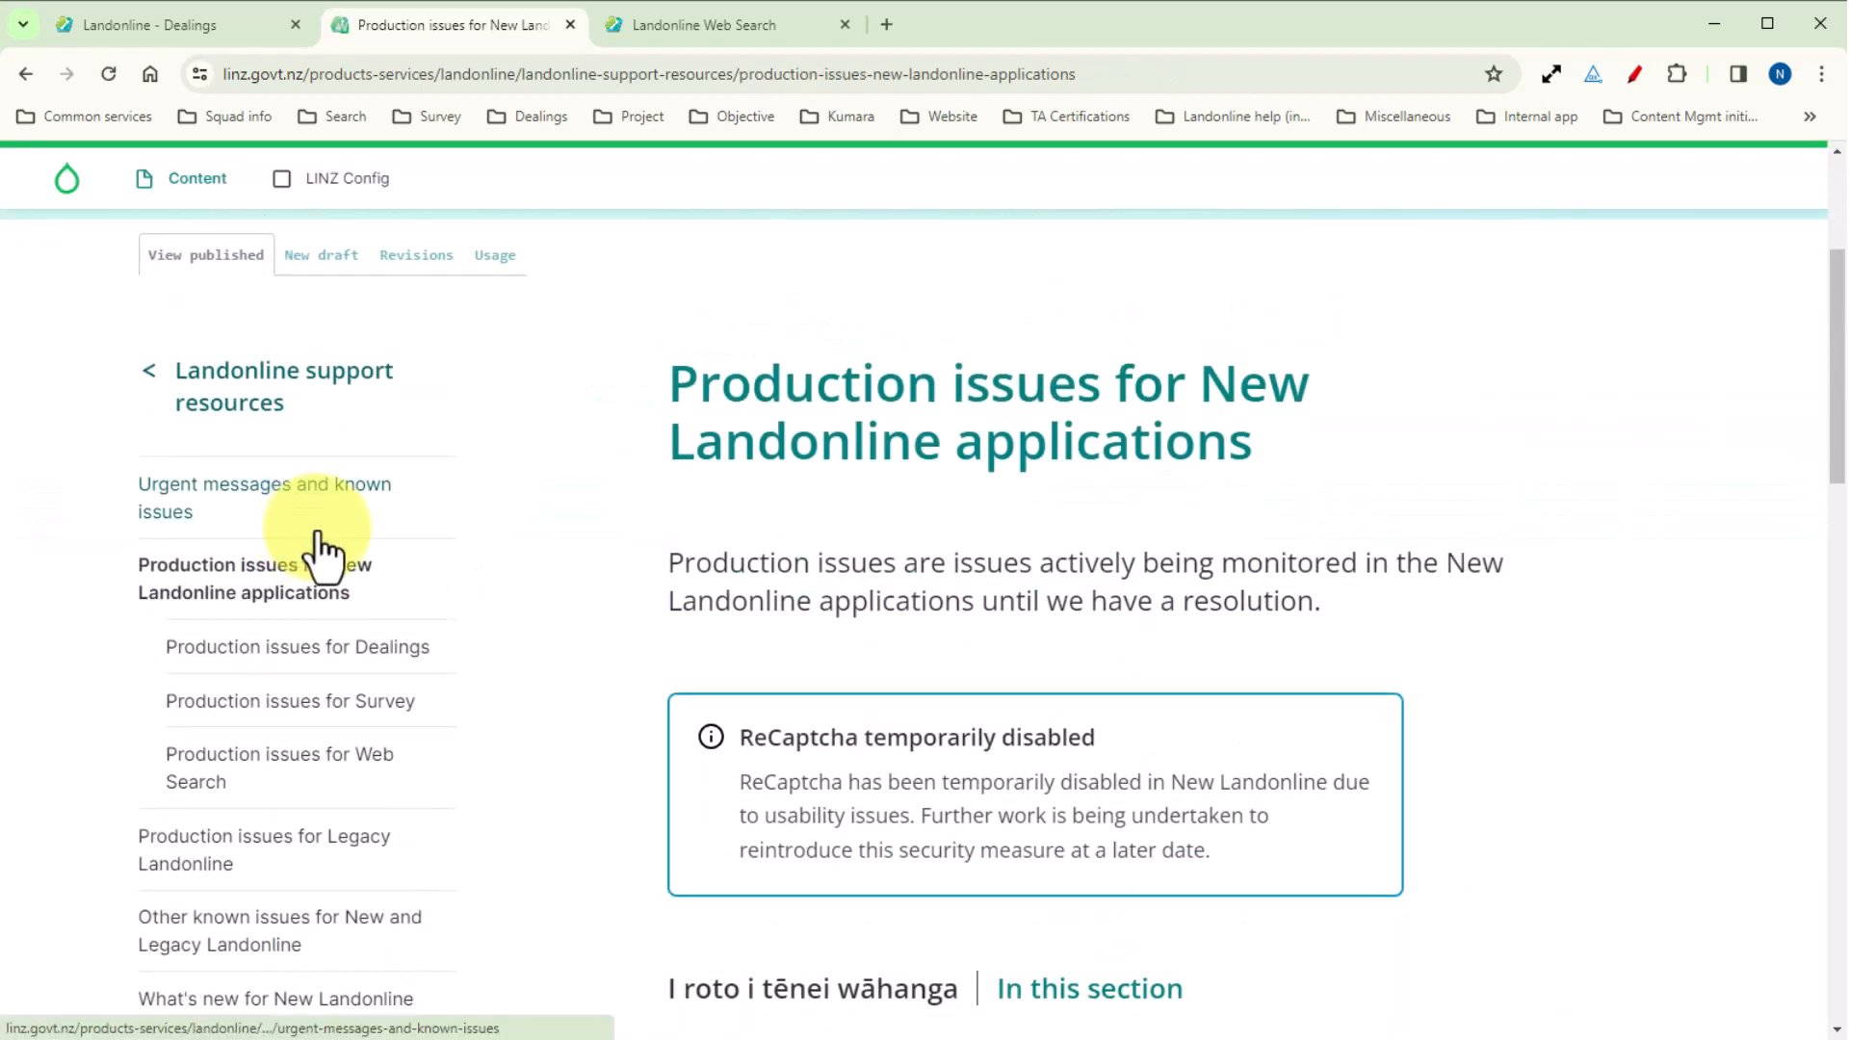
left_click(349, 647)
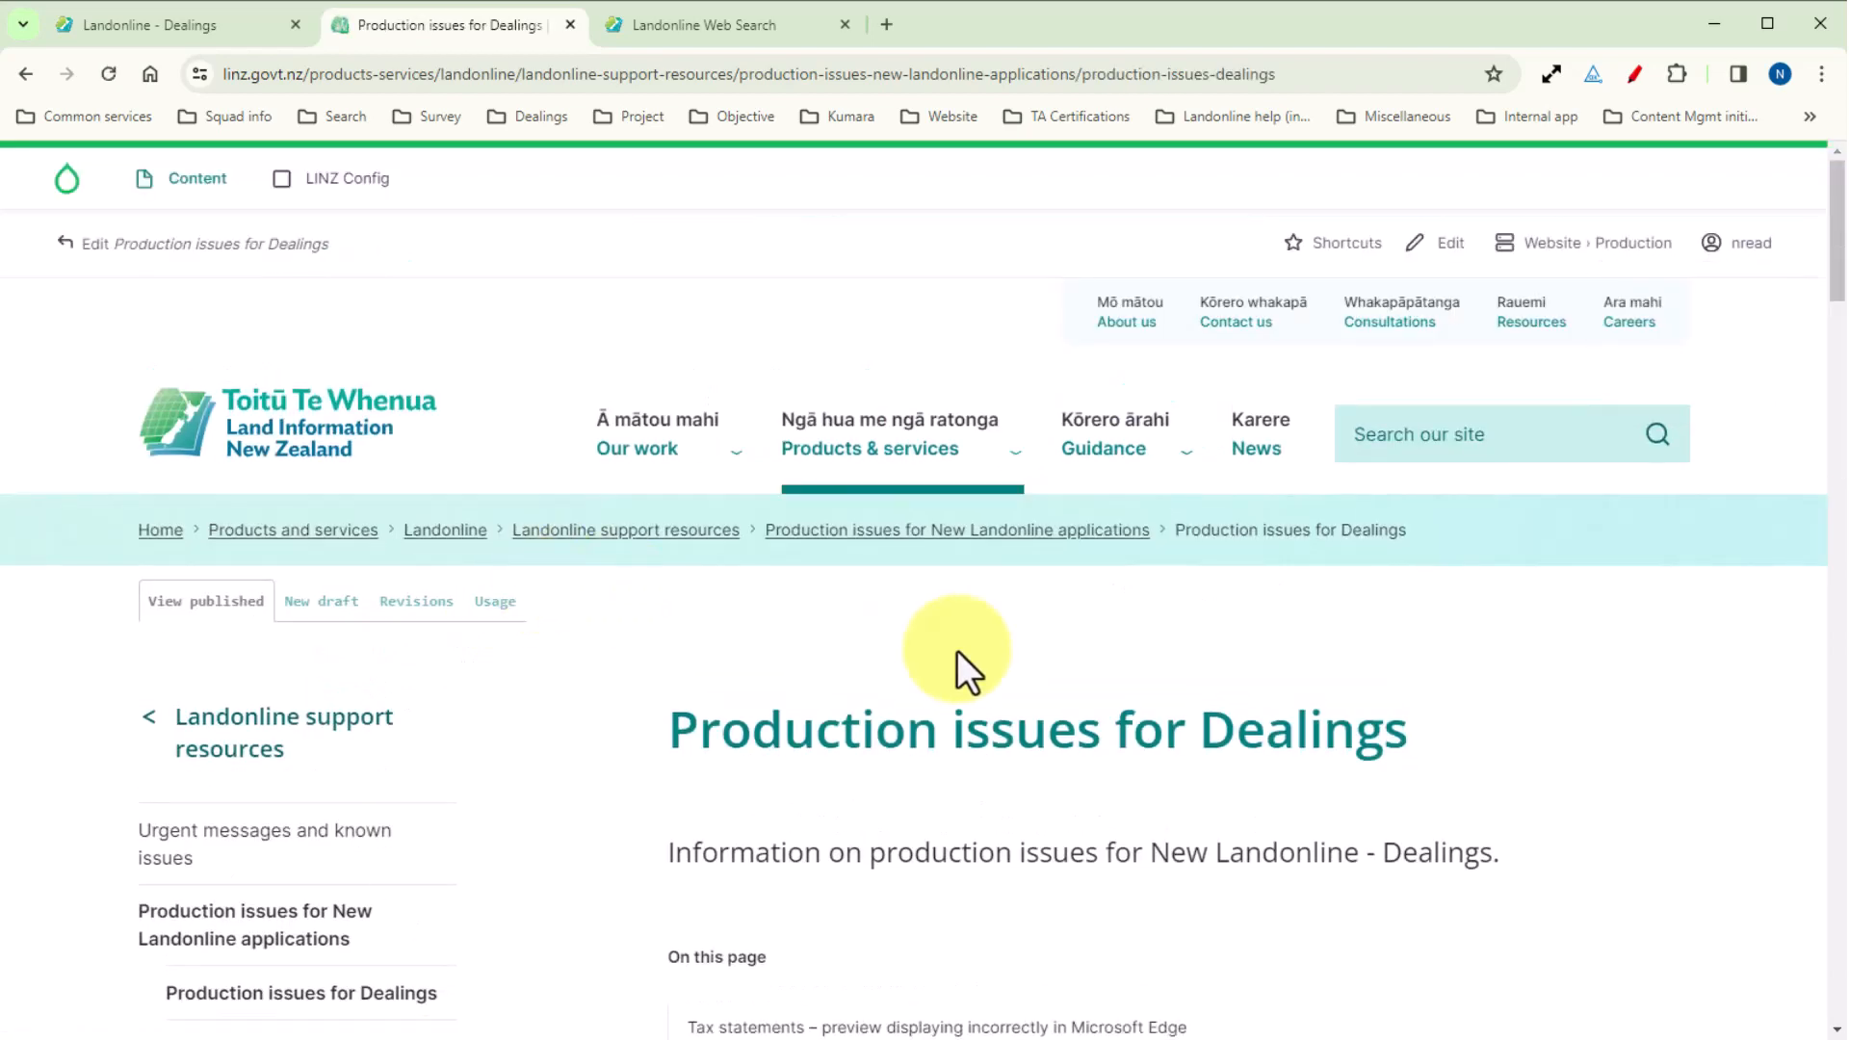
scroll(963, 651, "down", 2)
scroll(966, 651, "down", 4)
scroll(1166, 627, "up", 3)
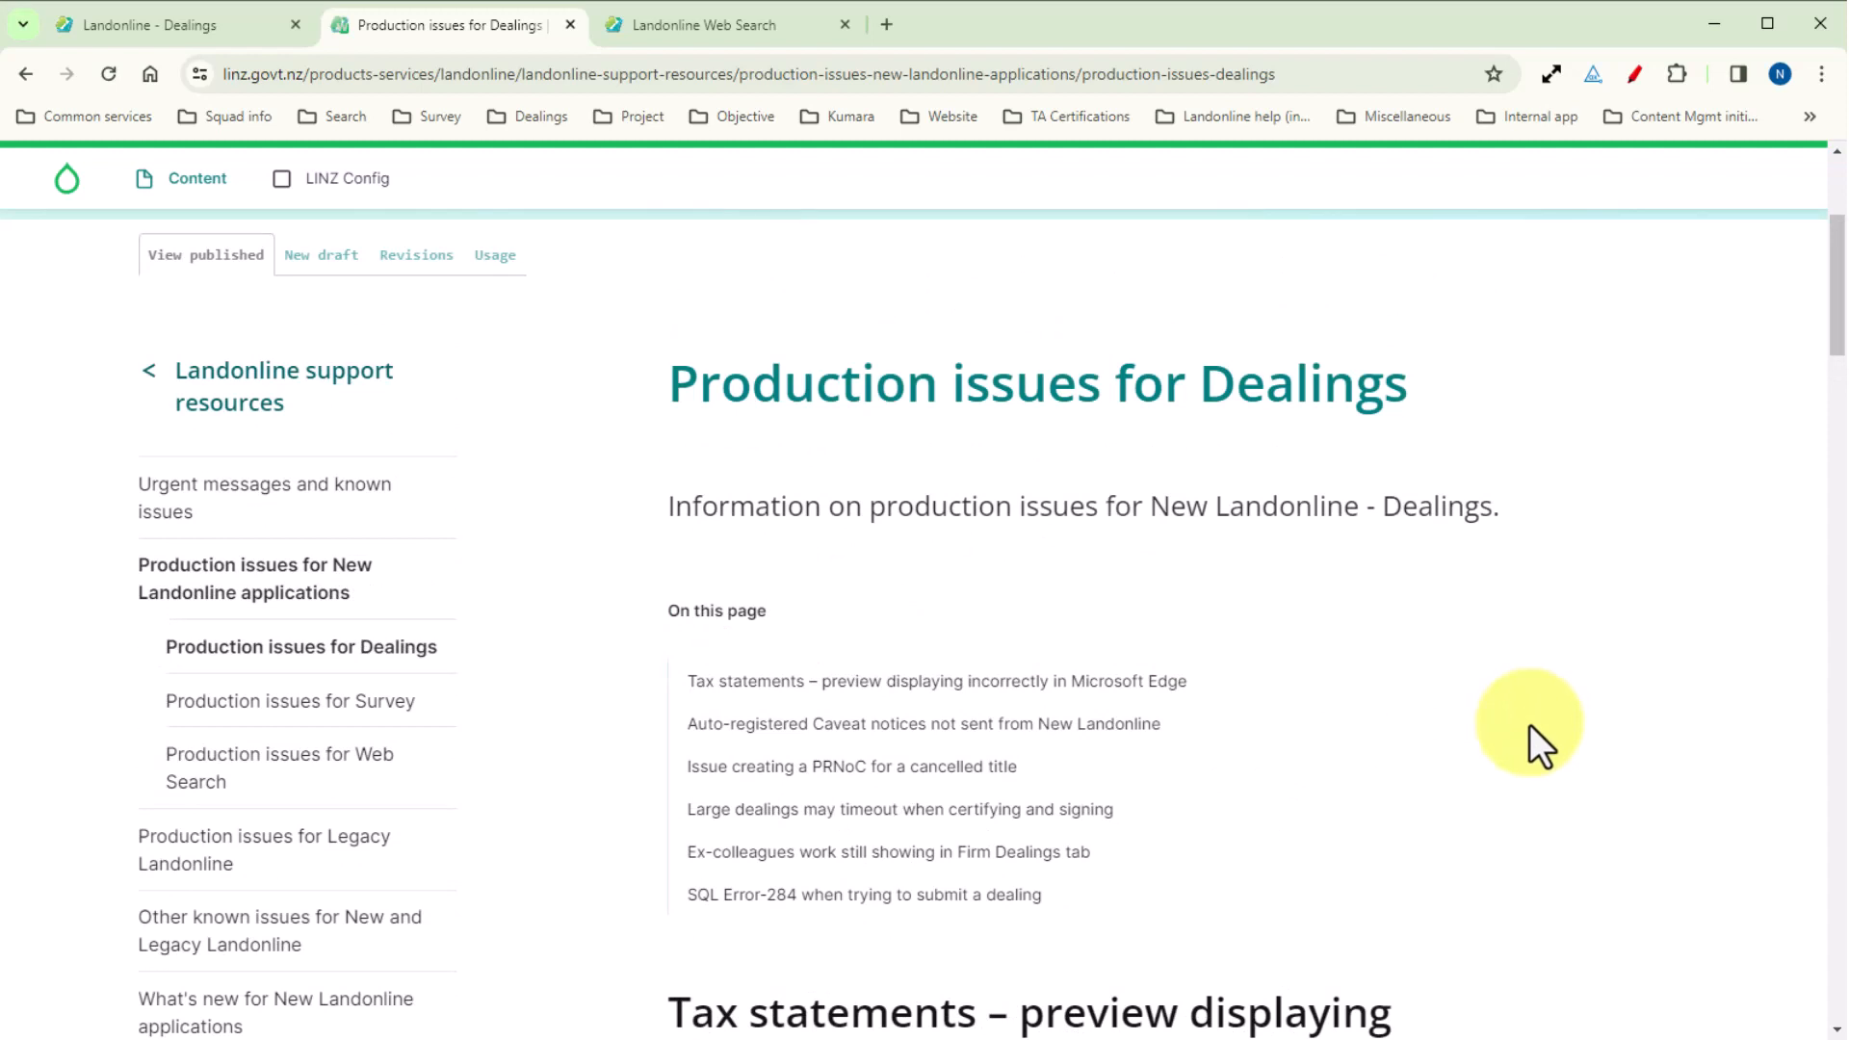
scroll(1529, 724, "down", 8)
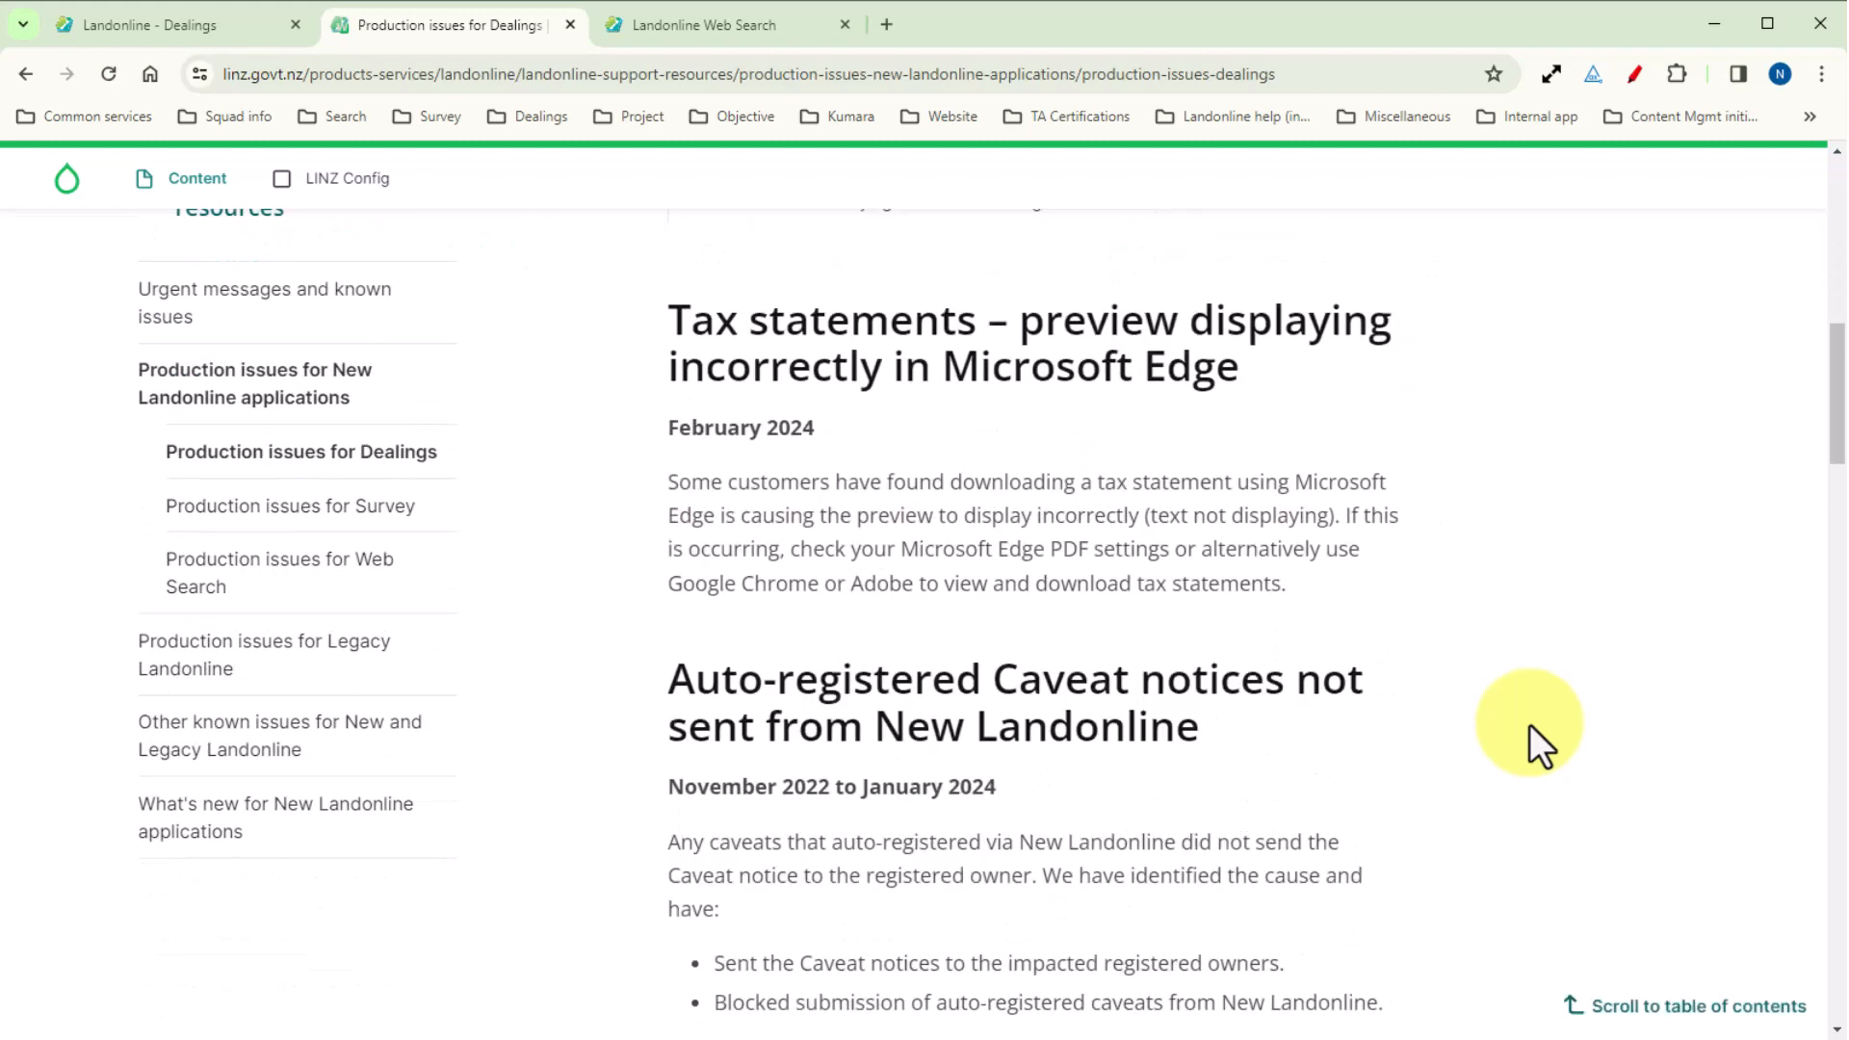
scroll(1531, 742, "down", 5)
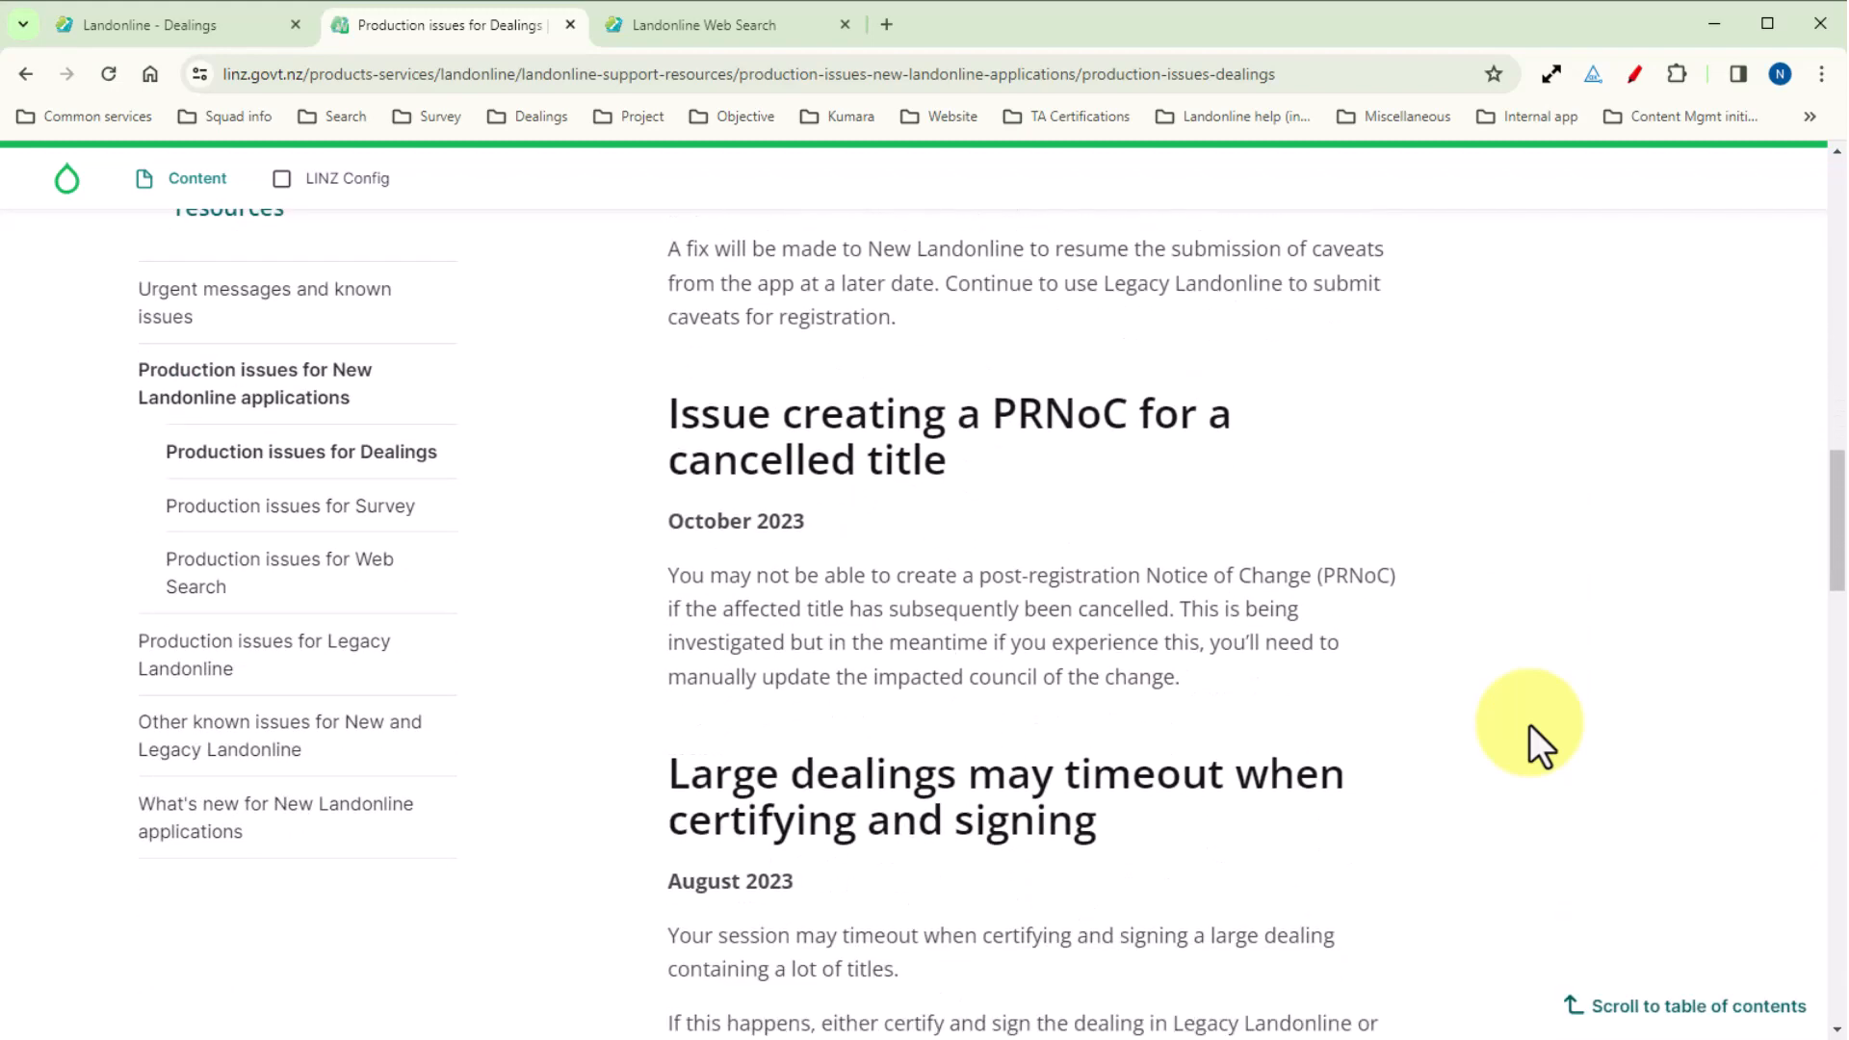